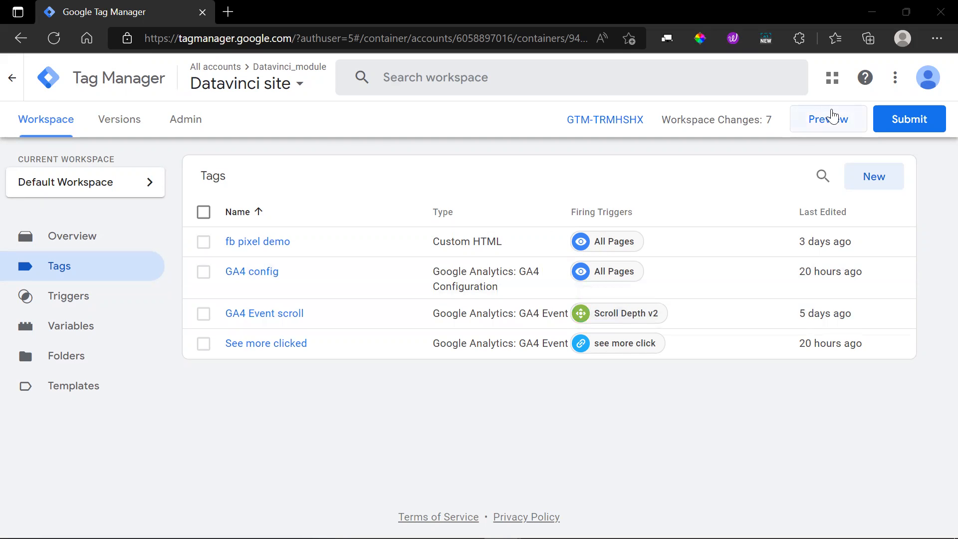
Preview the container on the enchanting-dolphin Netlify site, scroll down its page to trigger scroll events, and continue into the Tag Assistant debug view
left_click(817, 125)
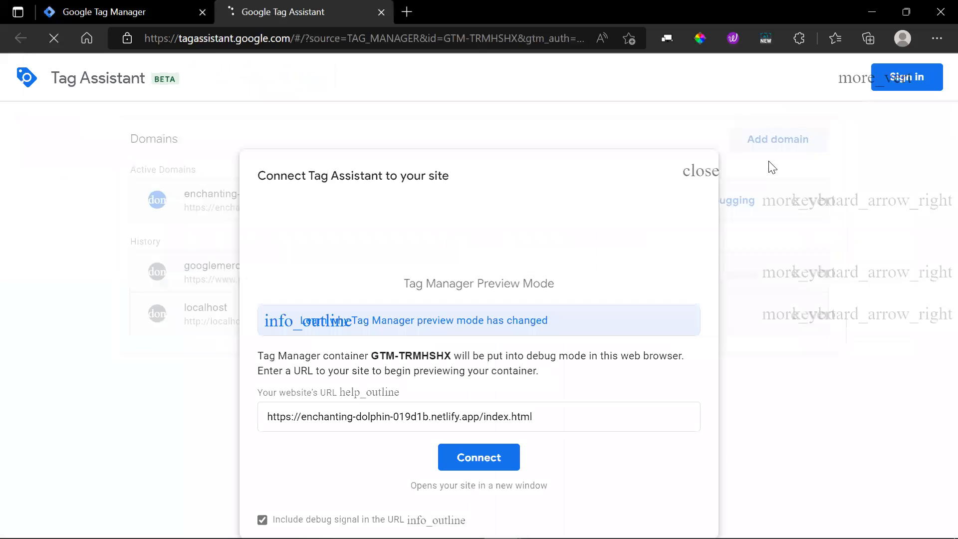
left_click(491, 454)
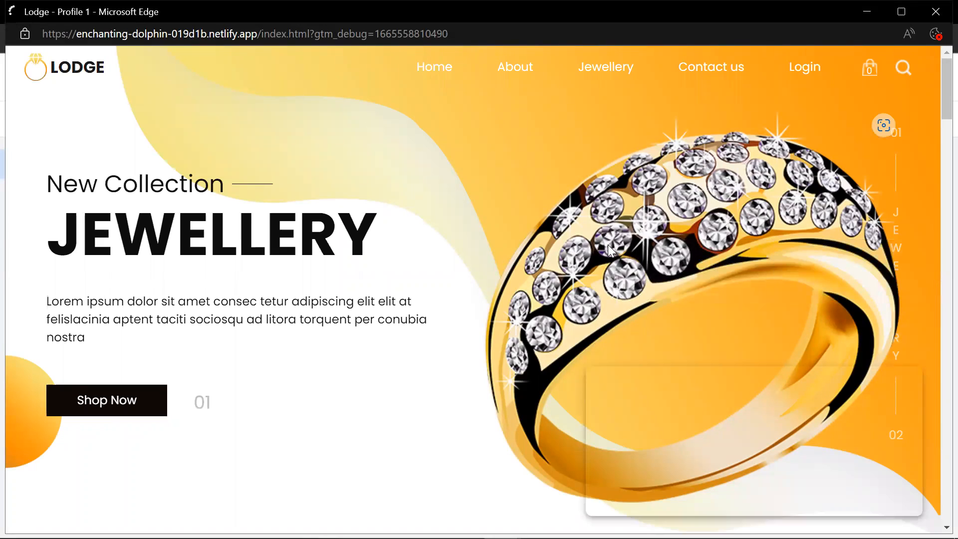
scroll(607, 244, "down", 15)
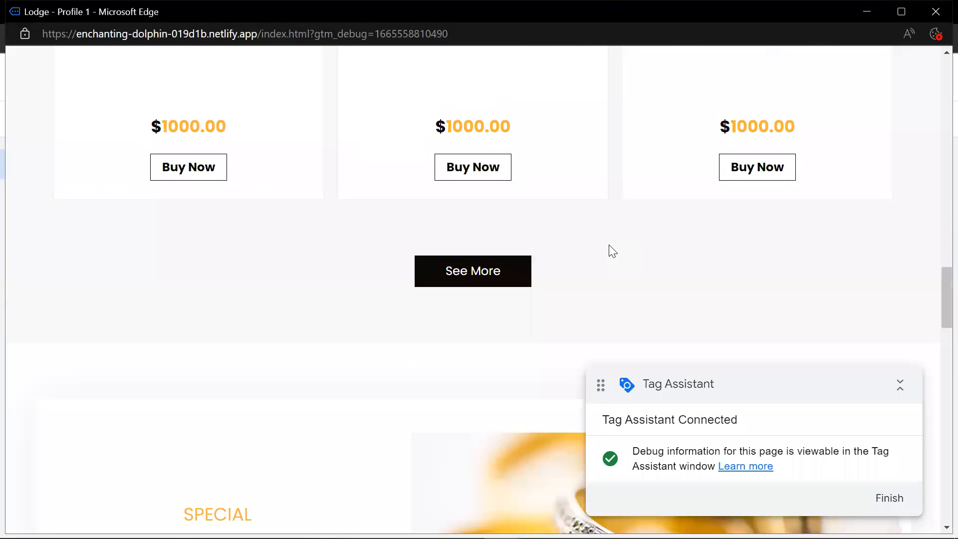
scroll(604, 261, "down", 12)
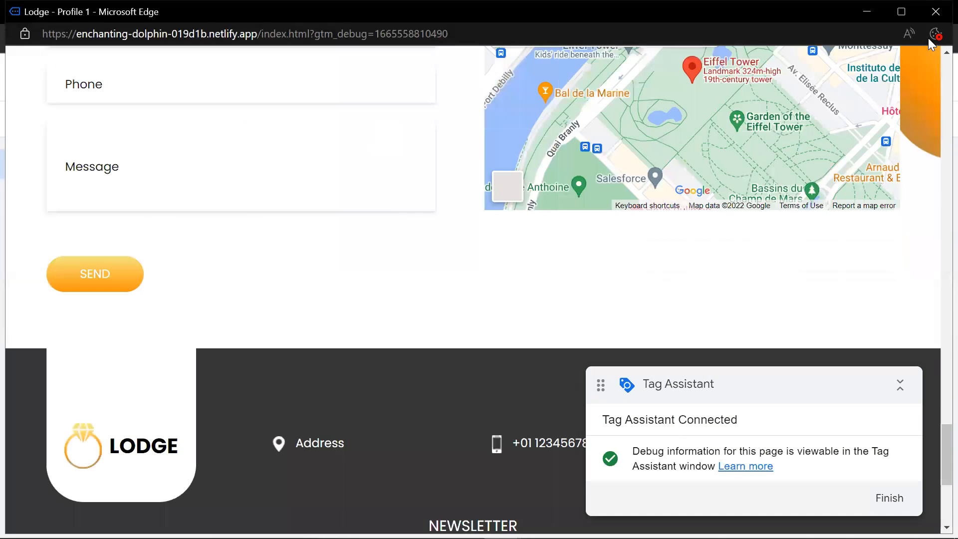
left_click(865, 17)
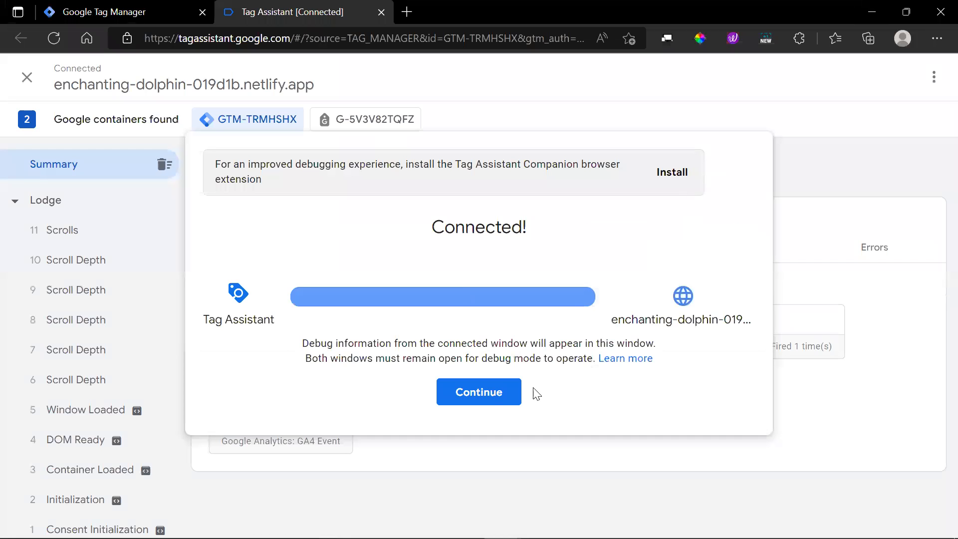
left_click(479, 392)
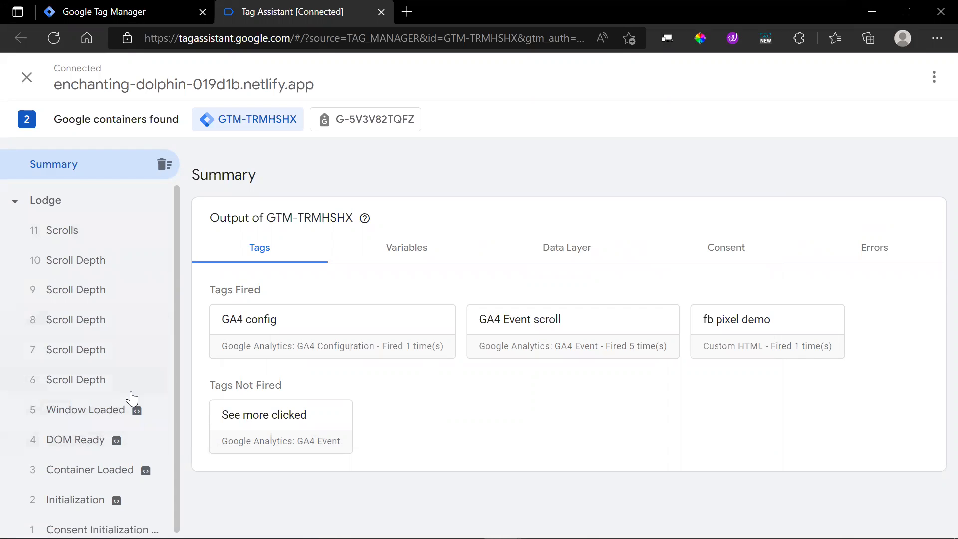
Inspect the fired tags and data layer values of the first Scroll Depth event, number 6
scroll(130, 397, "down", 1)
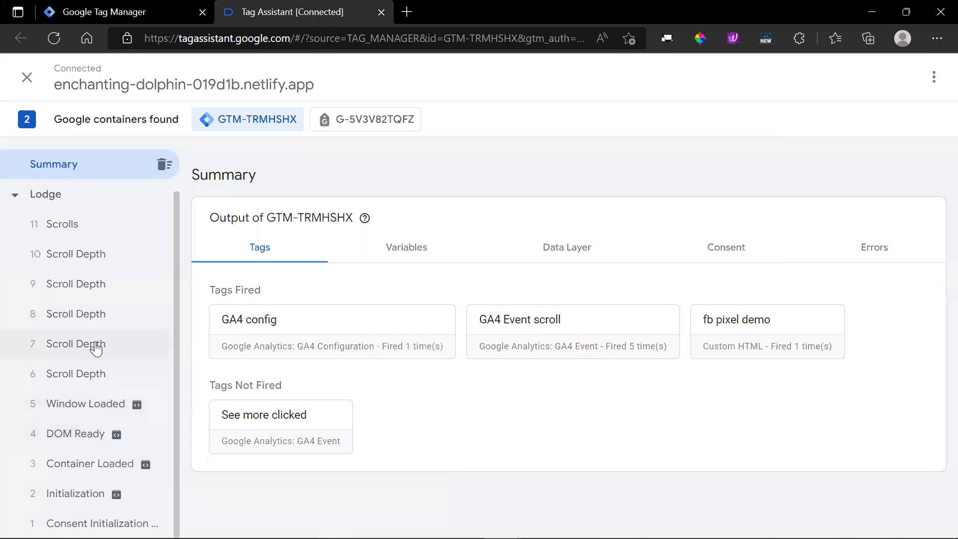
left_click(102, 383)
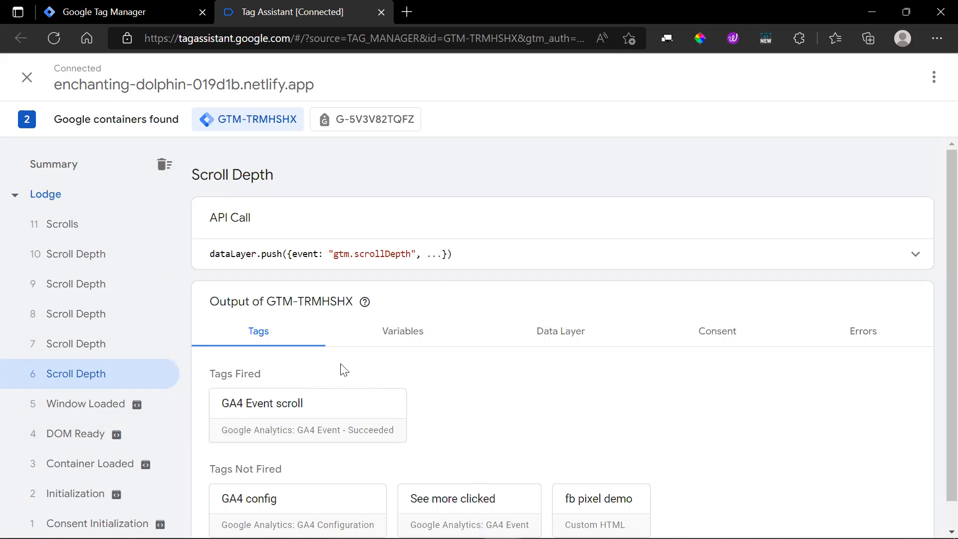
scroll(465, 357, "down", 1)
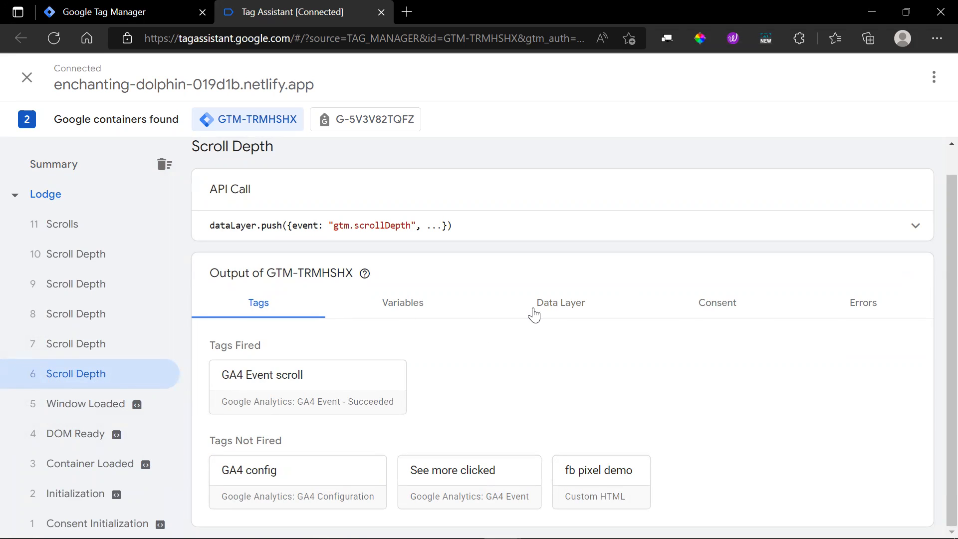
left_click(562, 305)
scroll(451, 374, "down", 1)
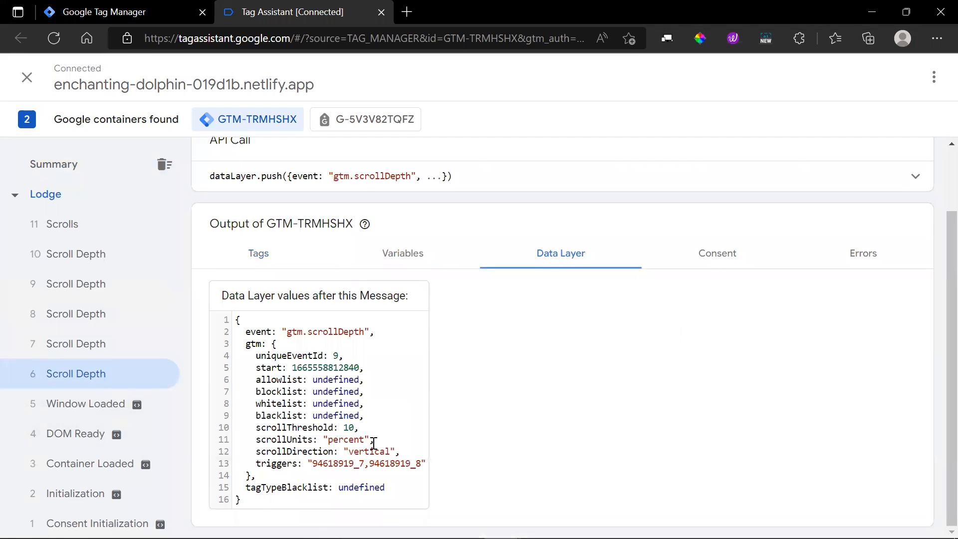
left_click_drag(425, 463, 245, 333)
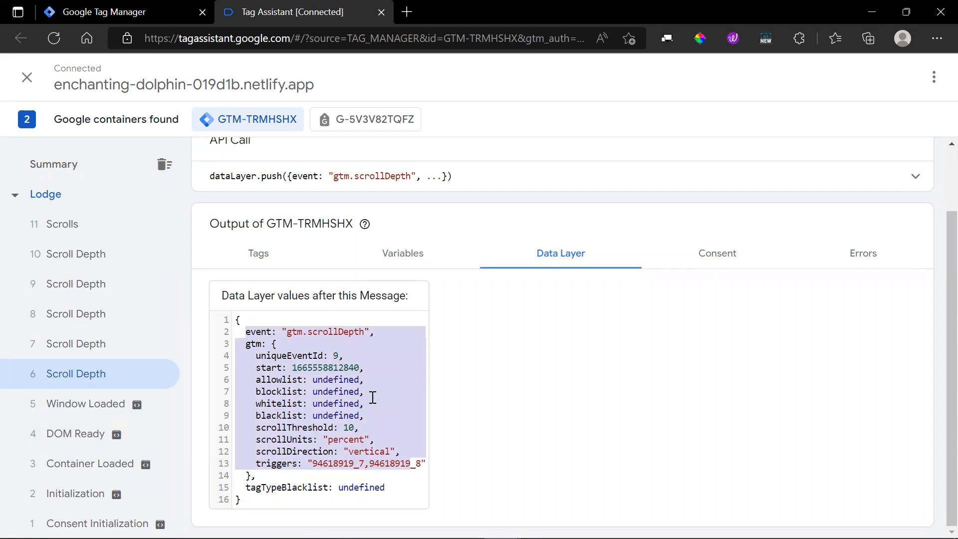
Compare the data layer values of Scroll Depth events 7, 8 and 9
left_click(78, 346)
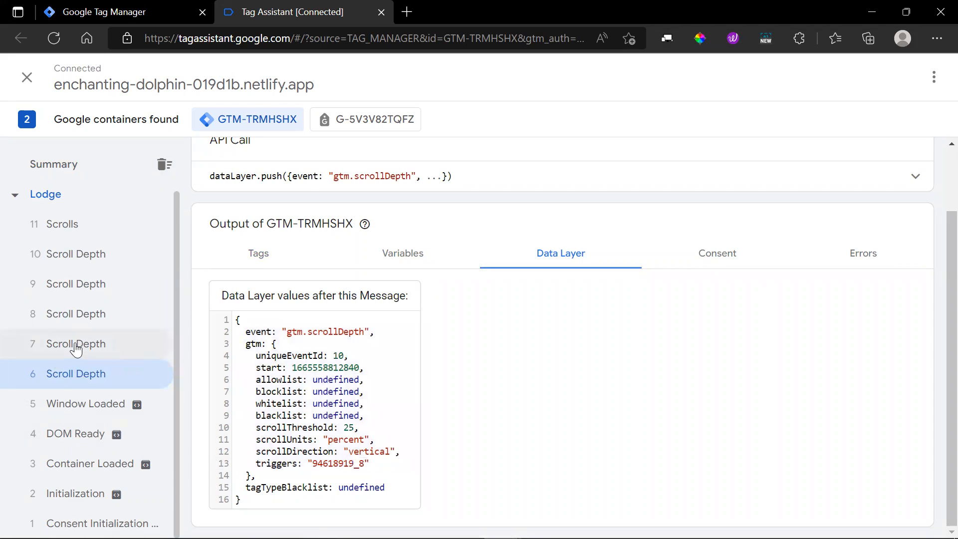
left_click_drag(369, 464, 252, 355)
left_click(116, 315)
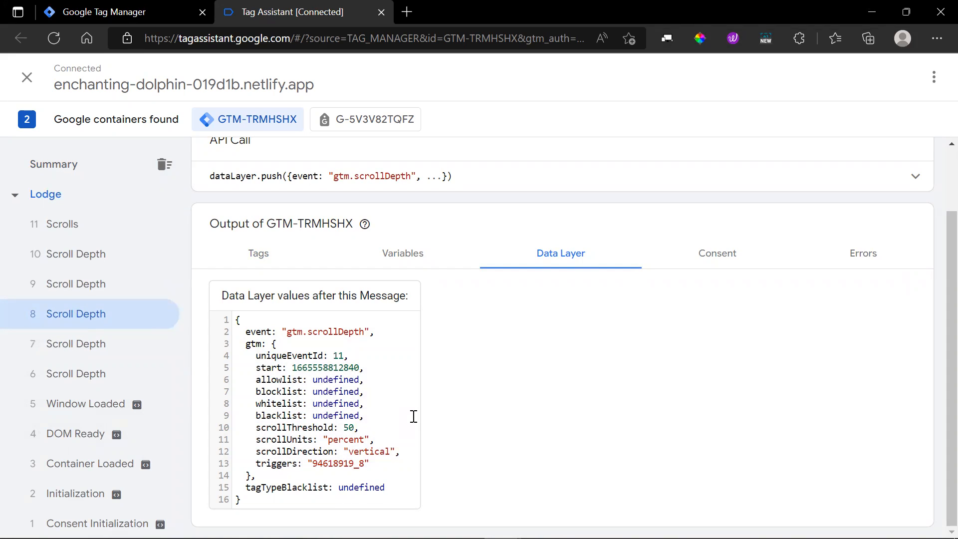
left_click(129, 282)
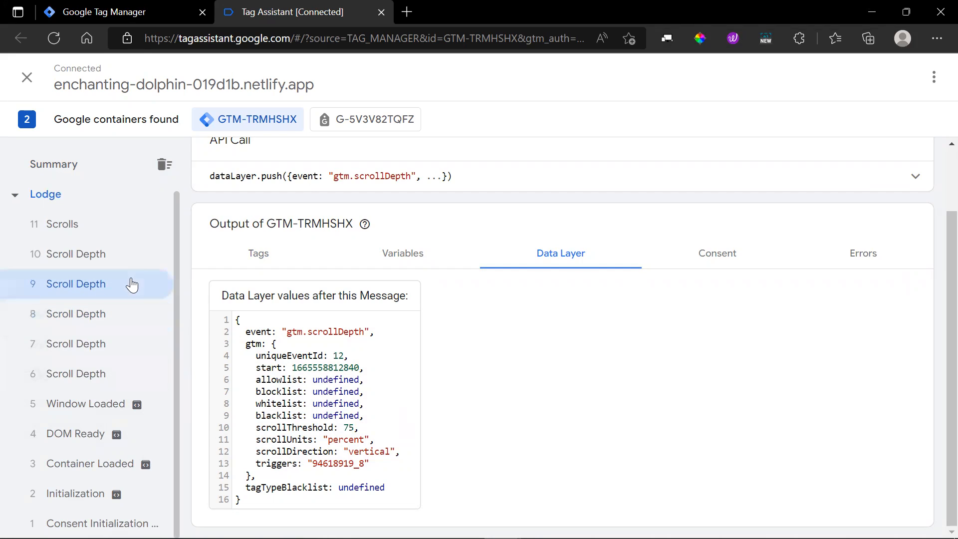
Review the Scrolls event's data layer values and highlight its eventModel line
left_click(100, 225)
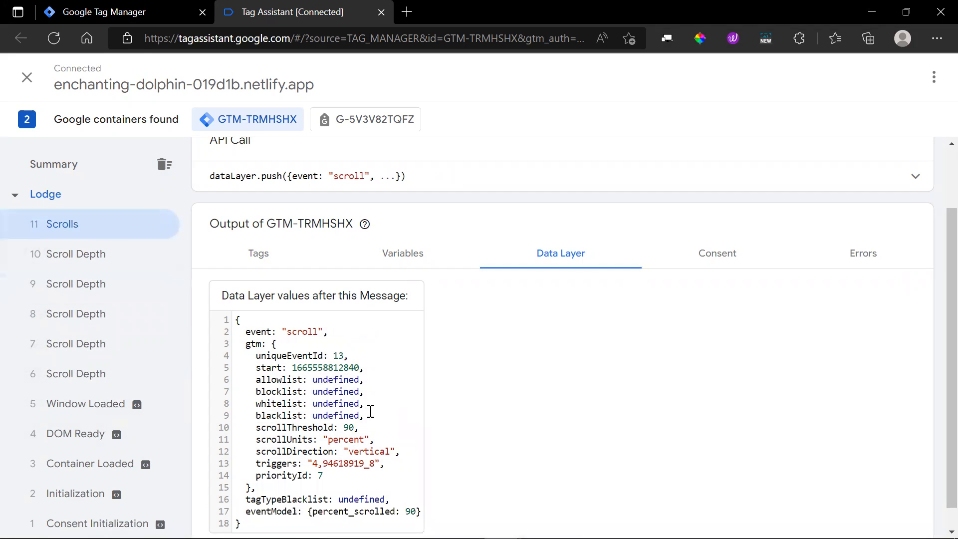
scroll(393, 414, "down", 1)
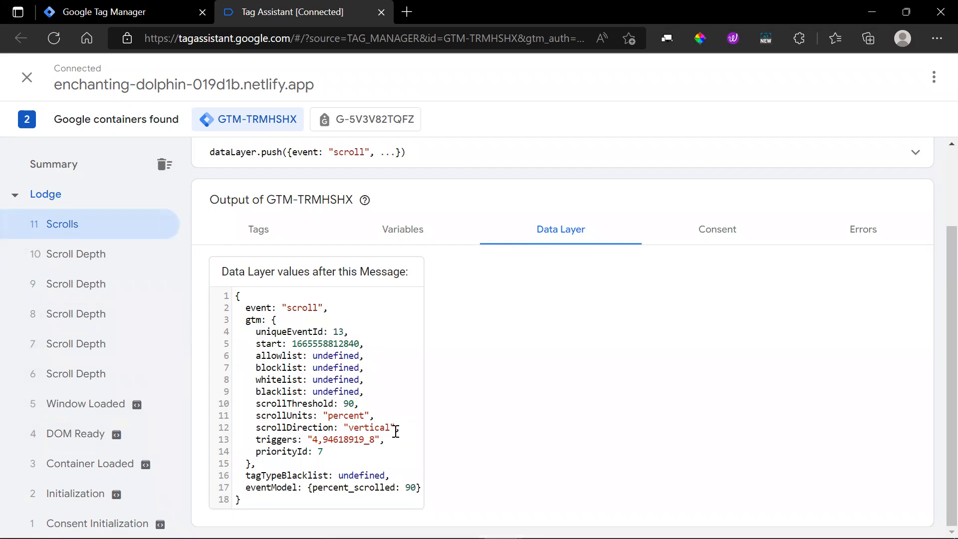
left_click_drag(246, 486, 410, 487)
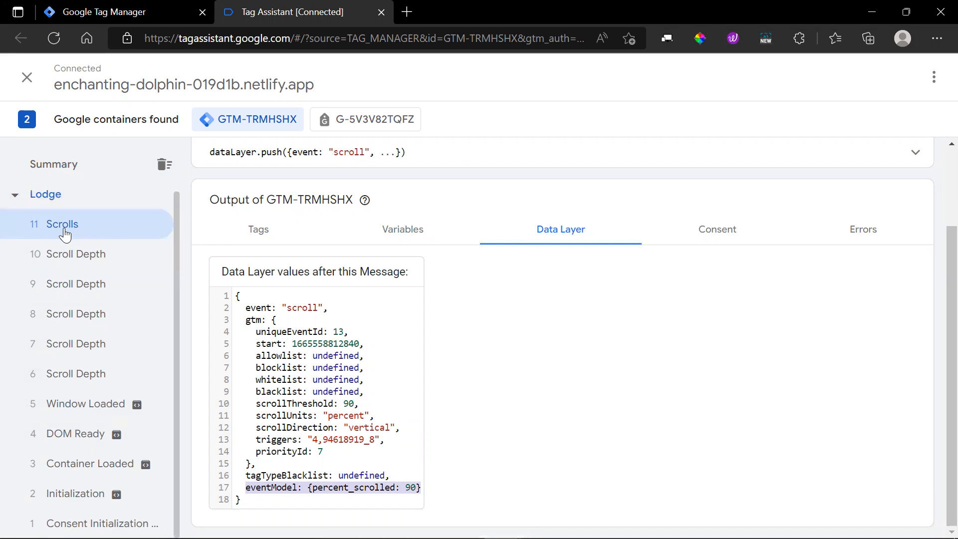
Read through the variables recorded for the Scrolls event, down to Scroll Depth Threshold
left_click(392, 232)
scroll(365, 397, "down", 4)
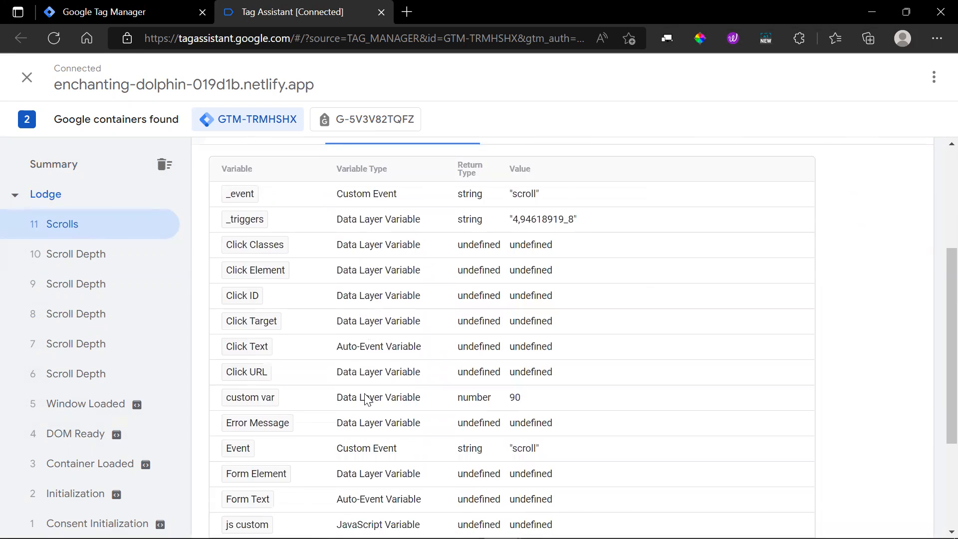
scroll(367, 401, "up", 2)
scroll(439, 399, "down", 2)
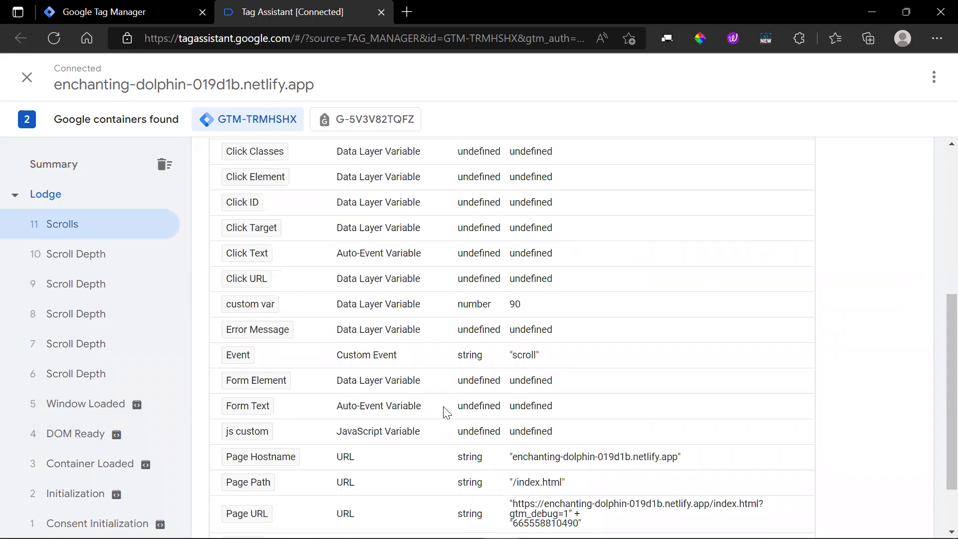
scroll(428, 459, "down", 2)
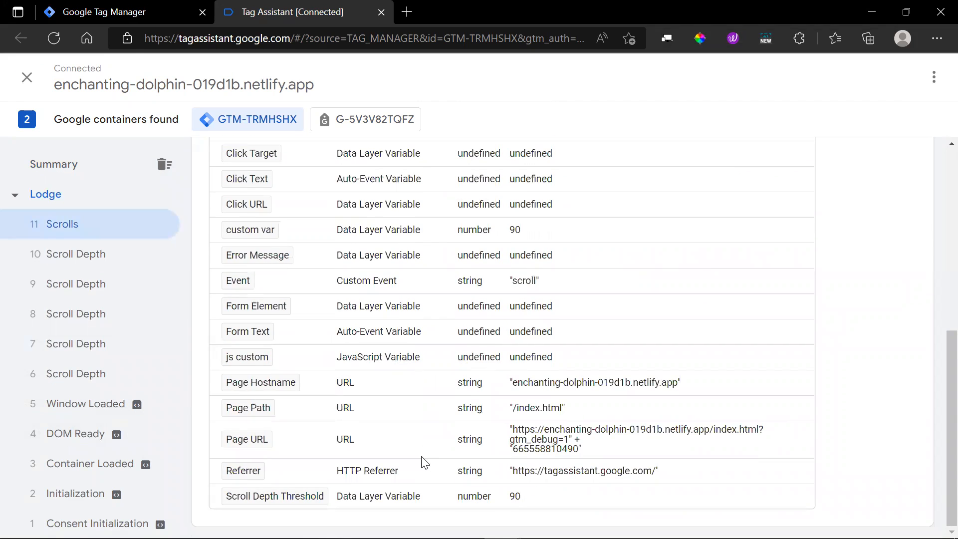
scroll(385, 387, "up", 4)
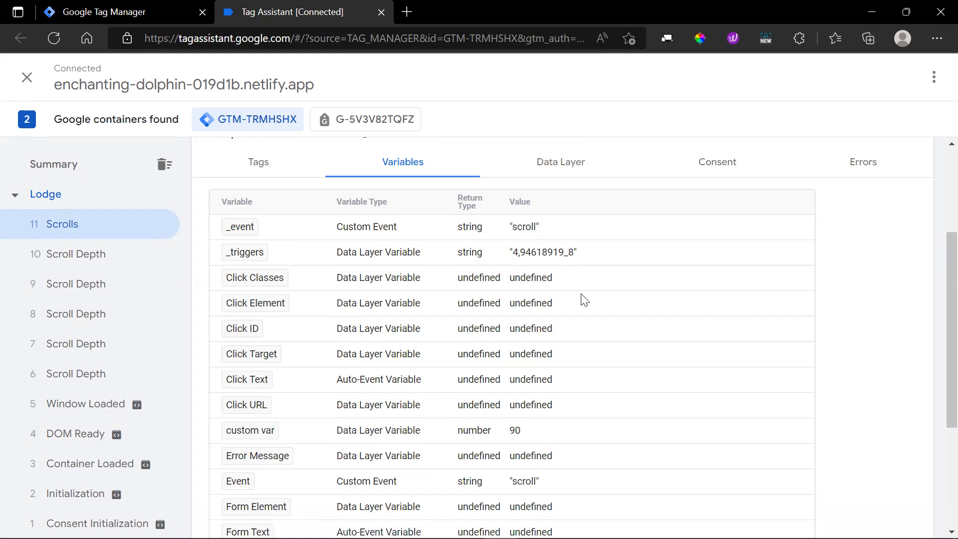
Switch to the Lodge site window, open its About page to generate a link click, and return to Tag Assistant
key("alt+Tab")
key("alt+Tab")
key("alt+Tab")
key("alt+Tab")
key("alt+Tab")
key("alt+Tab")
key("alt+Tab")
key("alt+Tab")
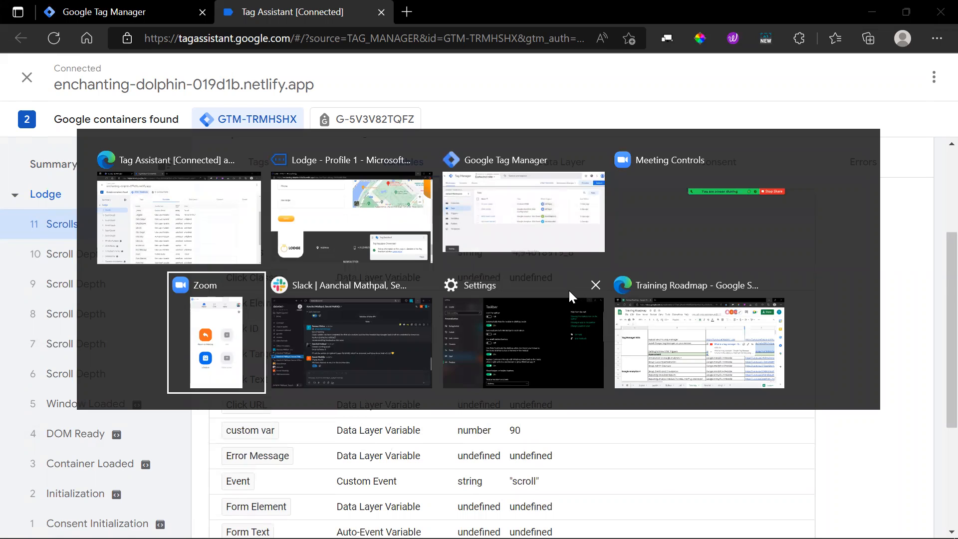
key("alt+Tab")
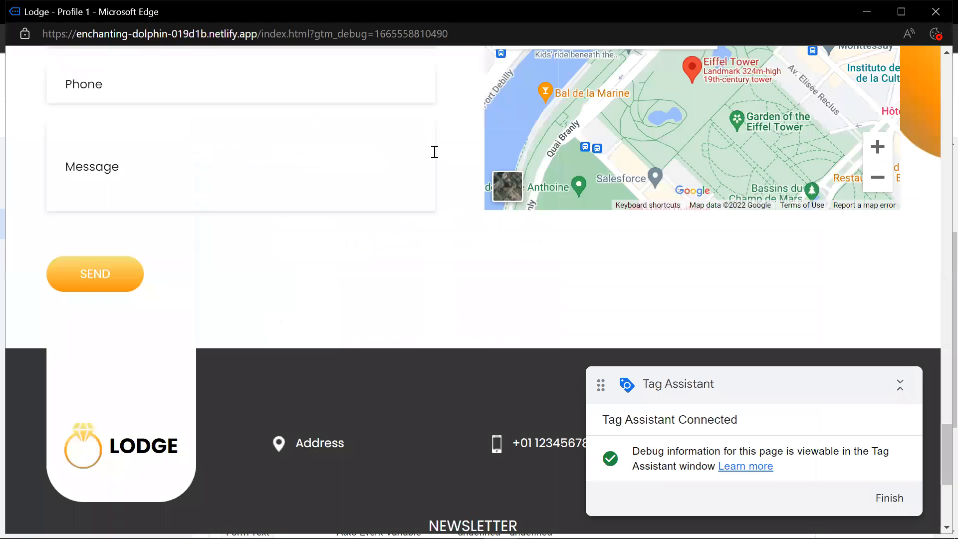
scroll(434, 150, "up", 15)
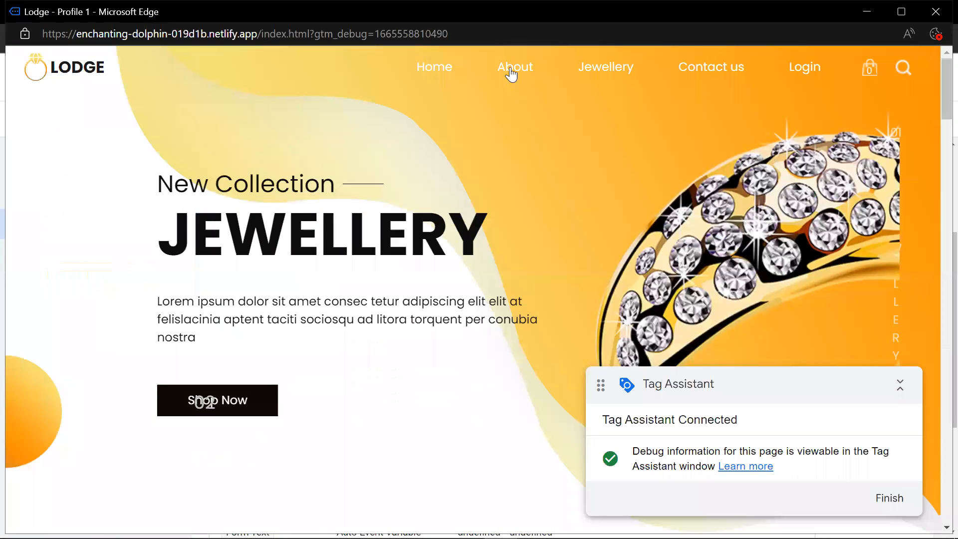
left_click(510, 70)
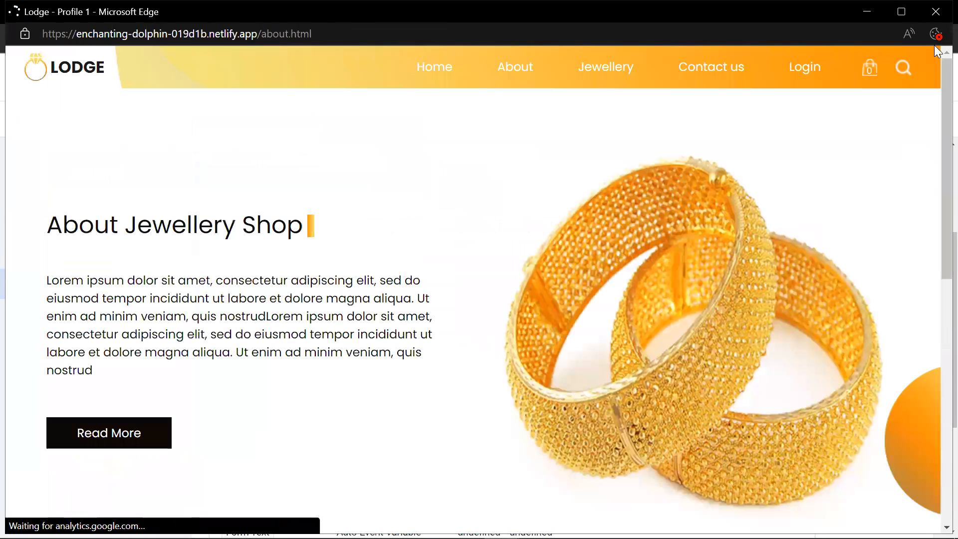
left_click(866, 11)
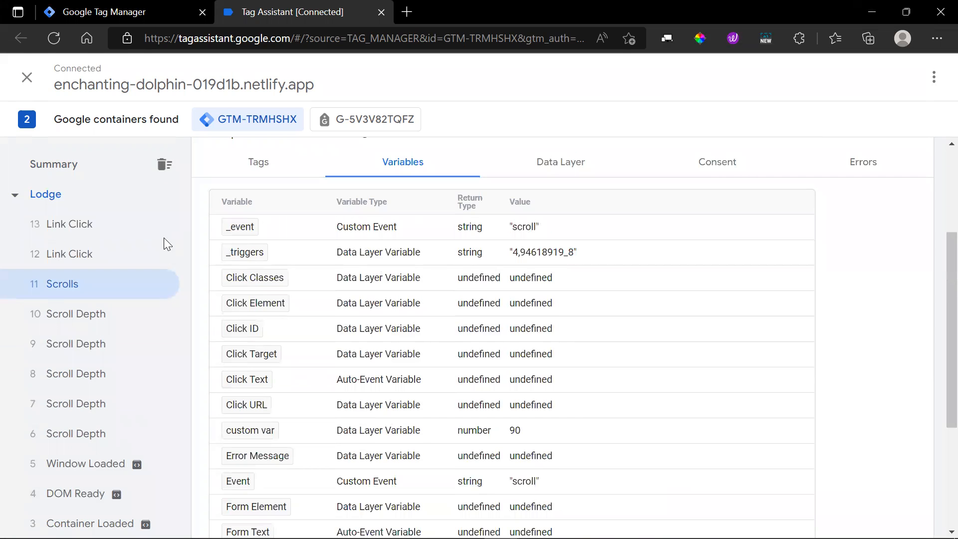
Examine the variables and data layer values of the latest Link Click event, number 13
left_click(118, 226)
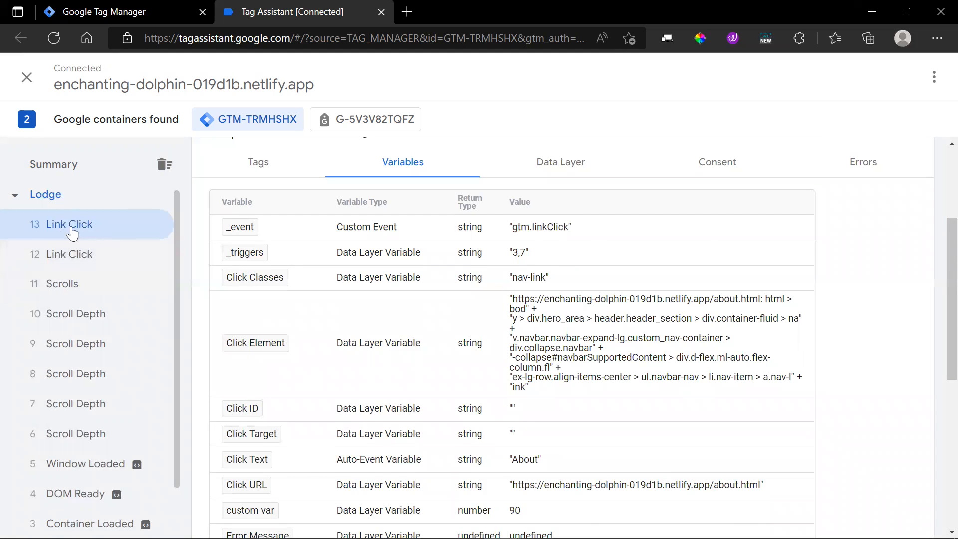
scroll(349, 324, "down", 2)
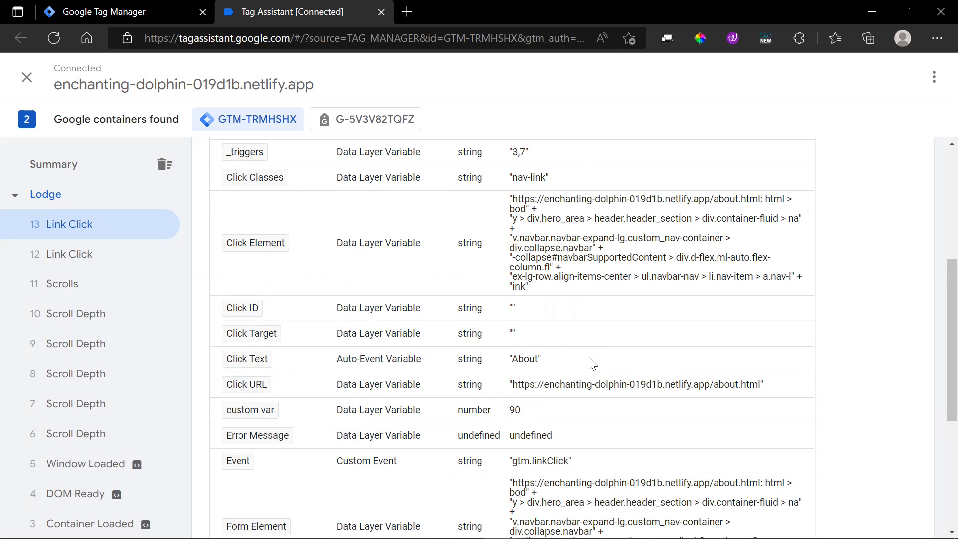
scroll(374, 327, "up", 5)
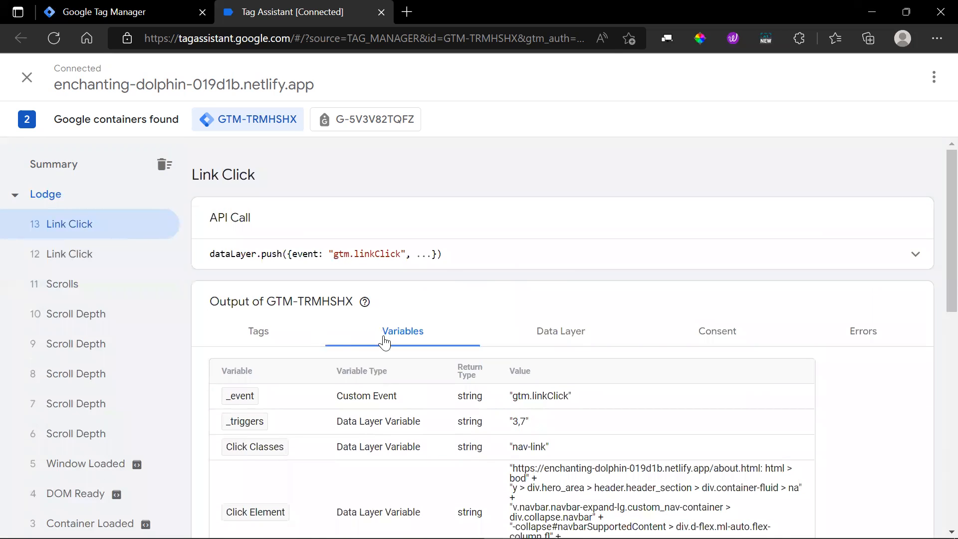
left_click(560, 337)
scroll(527, 360, "down", 3)
scroll(527, 360, "down", 3)
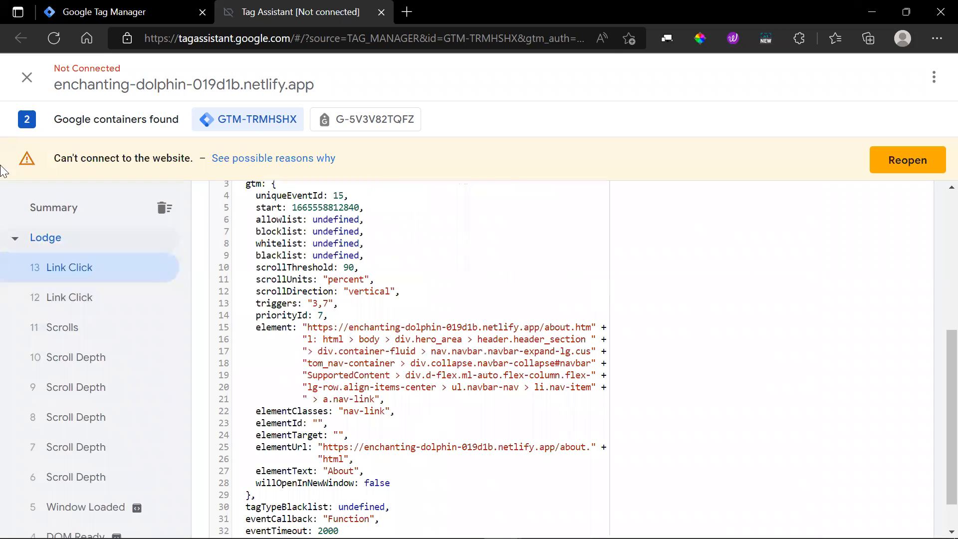
End the preview session by closing Tag Assistant and the Lodge site window
left_click(382, 12)
key("alt+Tab")
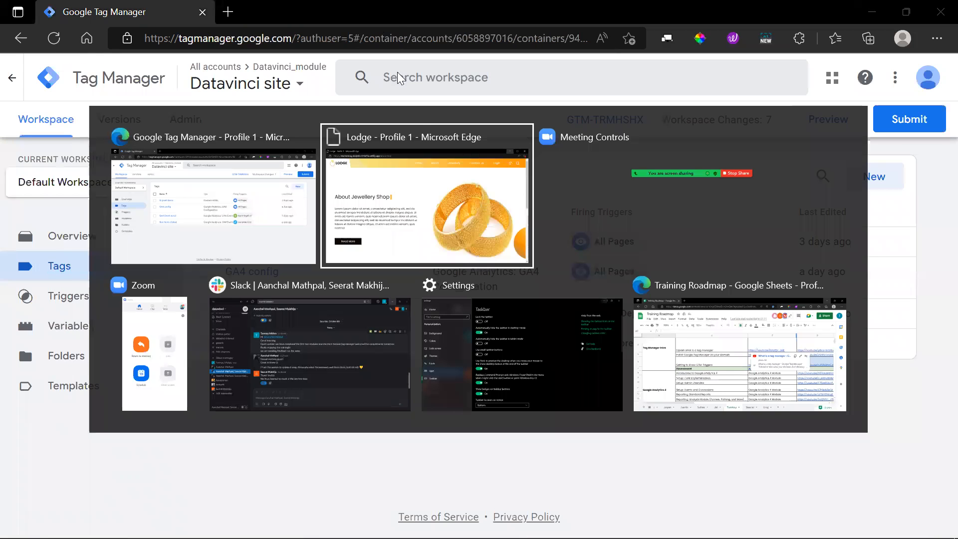
left_click(507, 187)
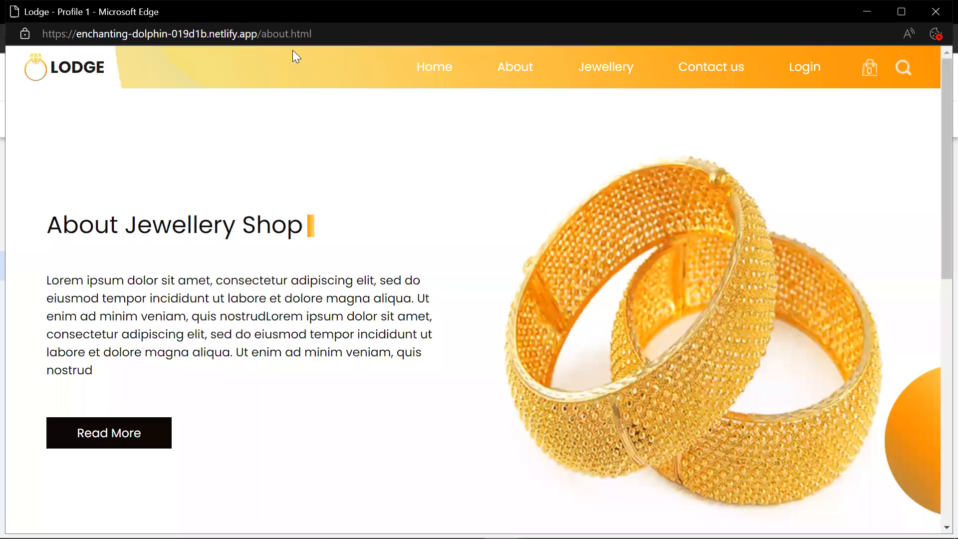
left_click(935, 11)
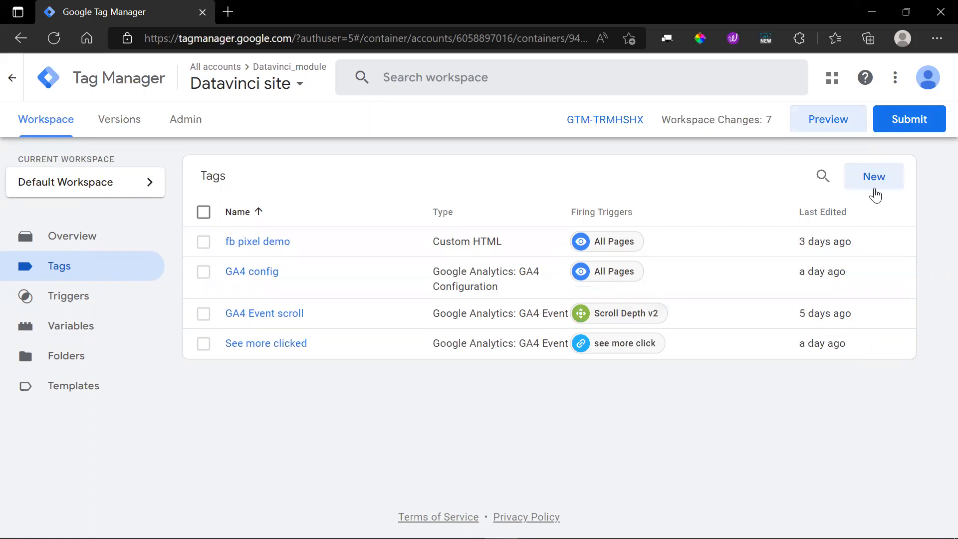
Create a new tag and choose Custom HTML as its tag type
left_click(872, 186)
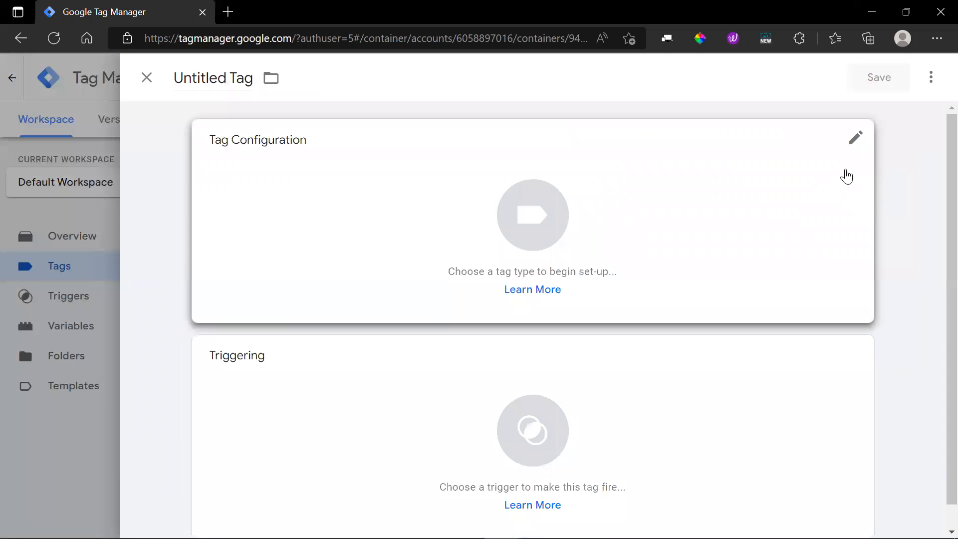
left_click(859, 138)
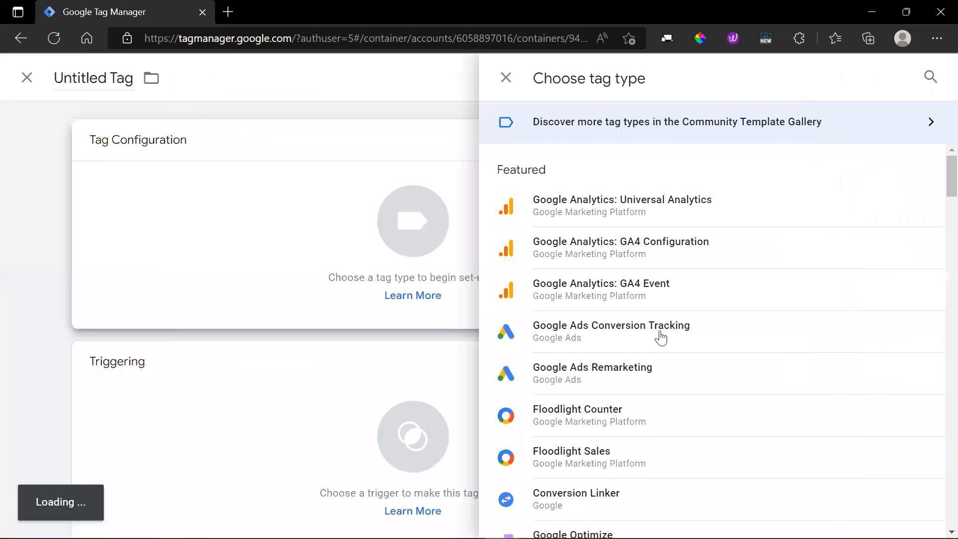
scroll(658, 336, "down", 6)
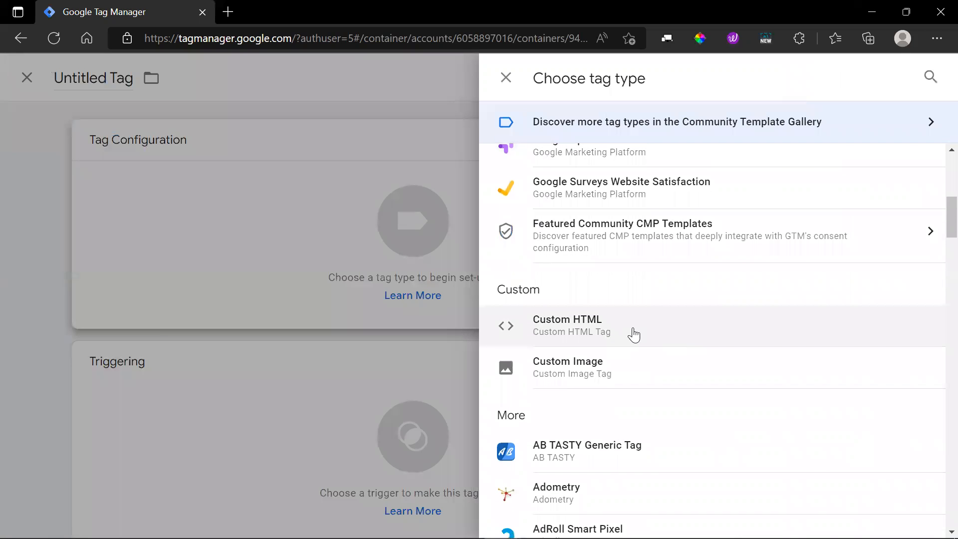
left_click(632, 327)
Enter a script block in the tag's HTML containing a dataLayer.push() call
scroll(319, 260, "down", 2)
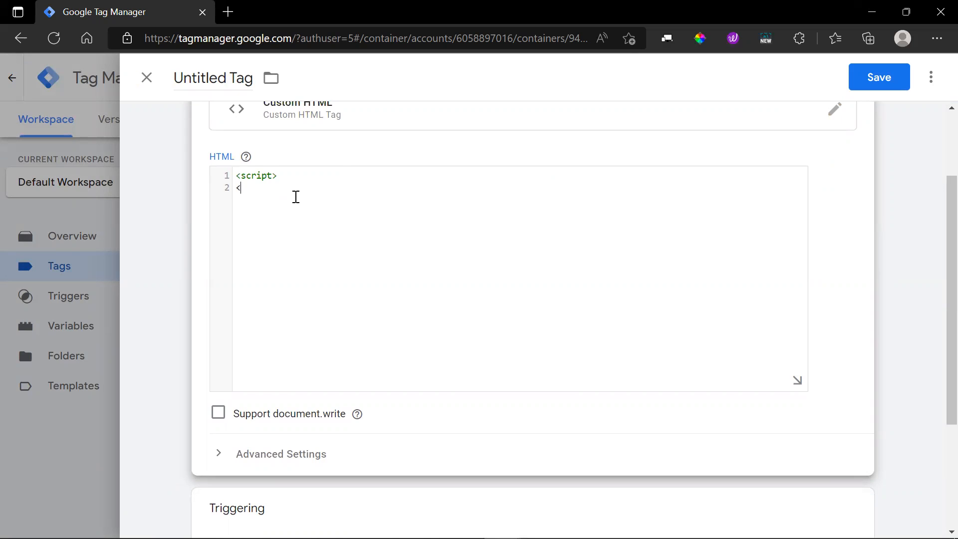
type(">")
key("Return")
left_click_drag(292, 187, 246, 188)
left_click(294, 186)
type(".push()")
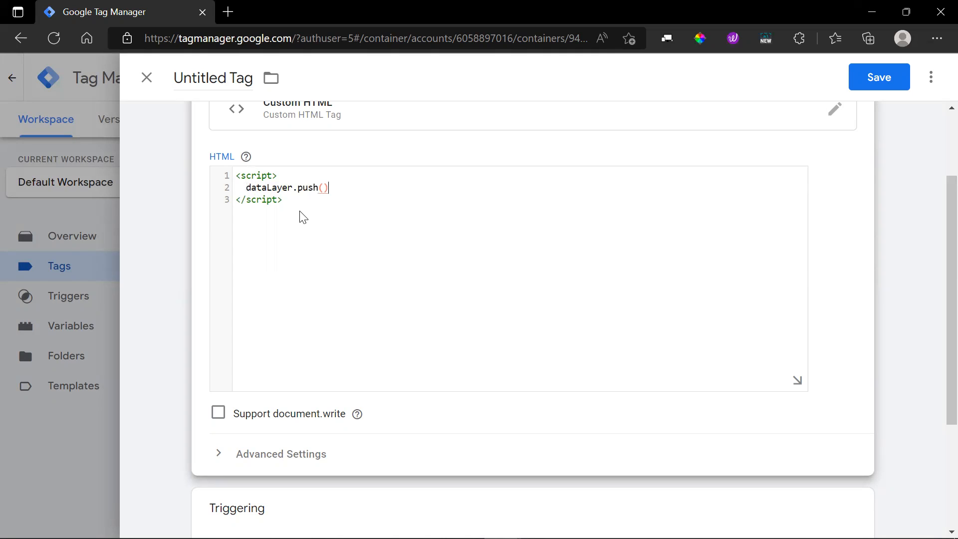
Give the dataLayer.push call an object holding the pair "demotxt":"About"
type("{")
key("Return")
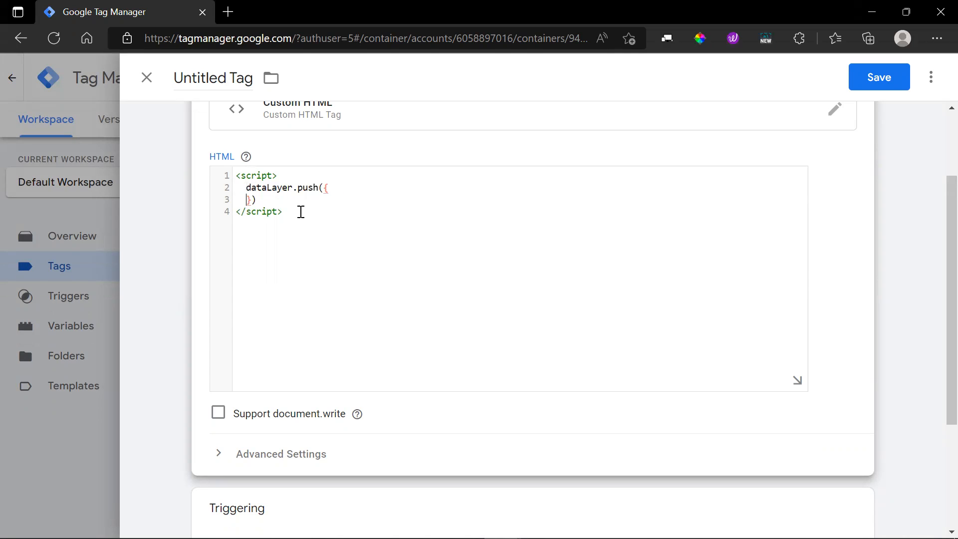
key("Return")
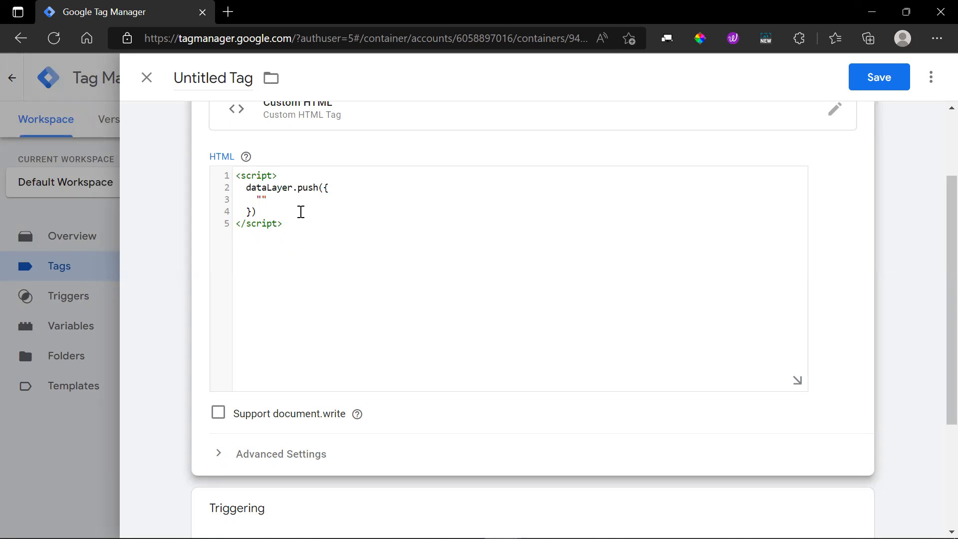
type("txt")
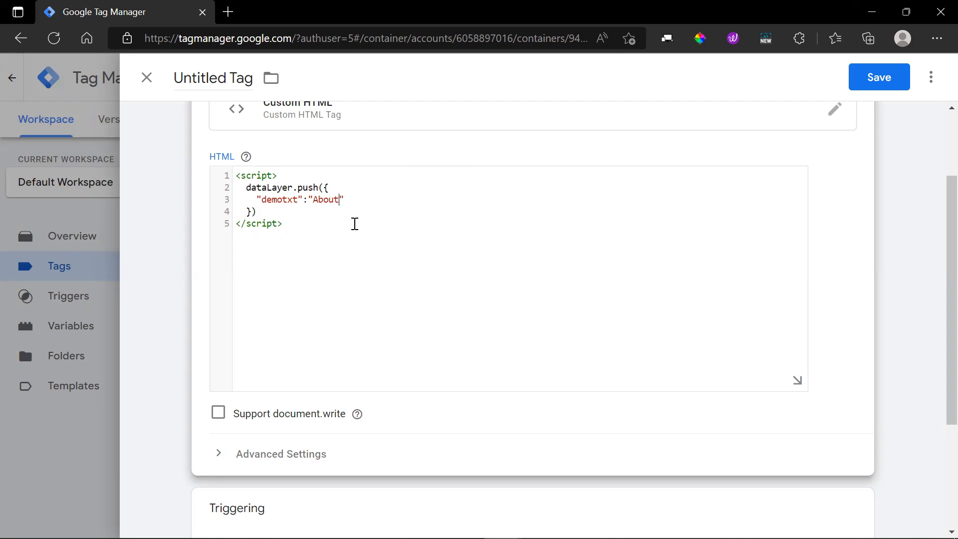
Add a new firing trigger to the tag, using the Click - Just Links trigger type
scroll(354, 224, "down", 4)
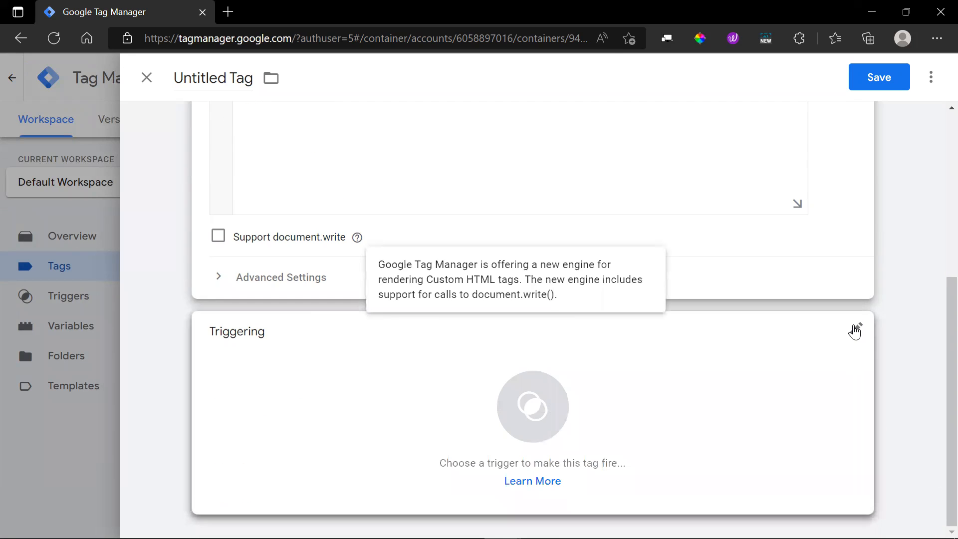
left_click(855, 330)
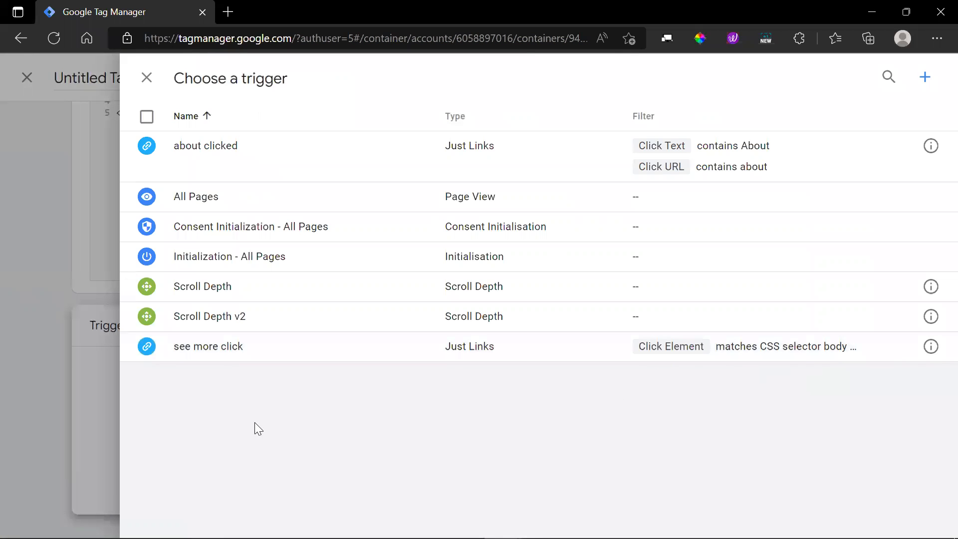
left_click(924, 77)
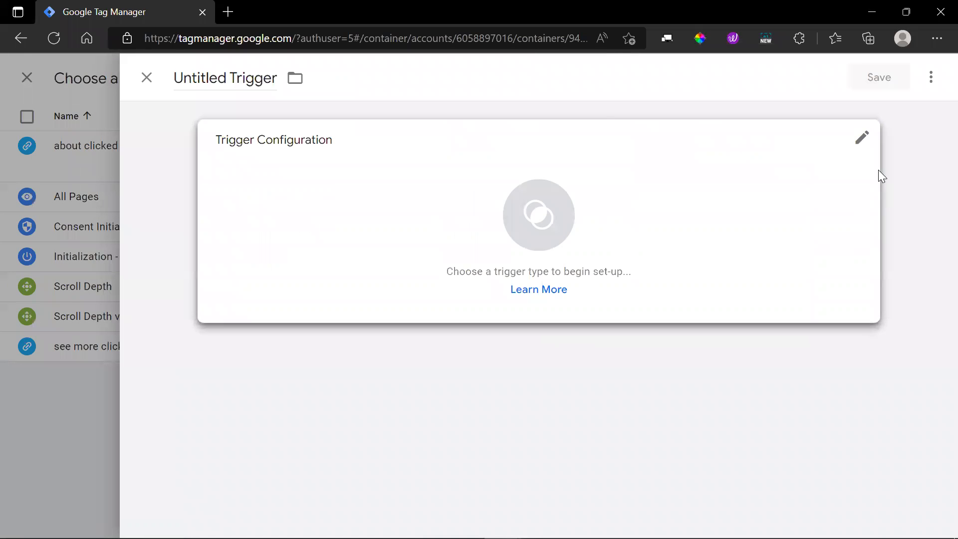
left_click(863, 145)
scroll(696, 339, "down", 4)
left_click(586, 244)
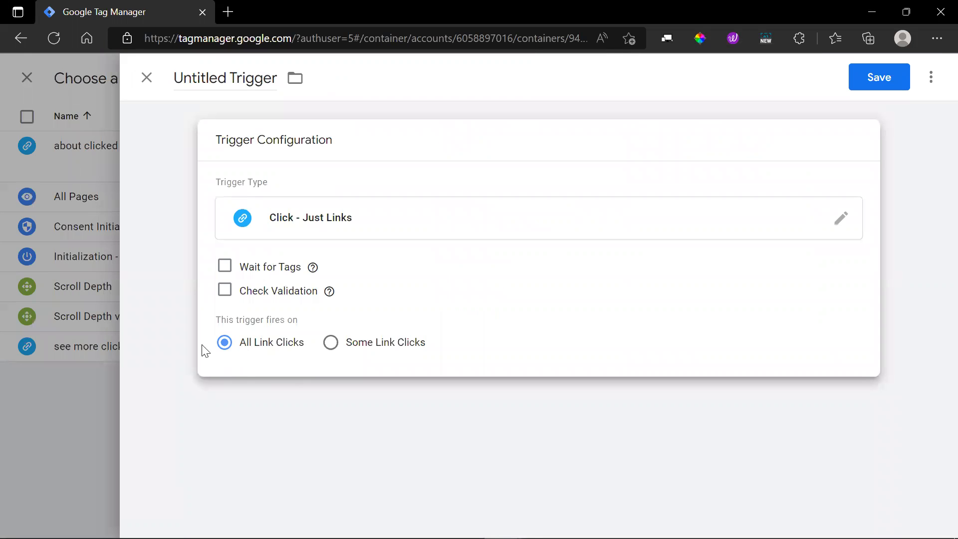
Limit the trigger to some link clicks with the condition Click Text contains About
left_click(329, 344)
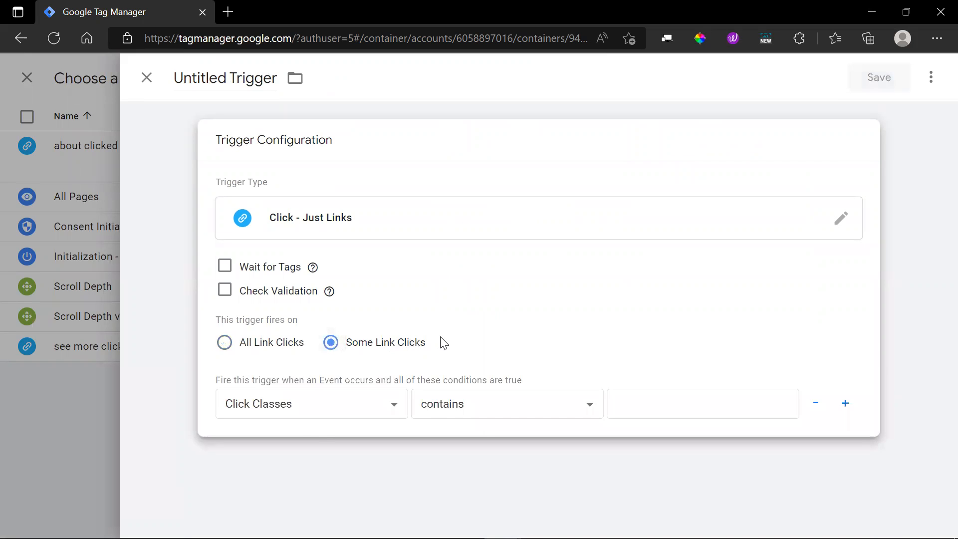
left_click(392, 404)
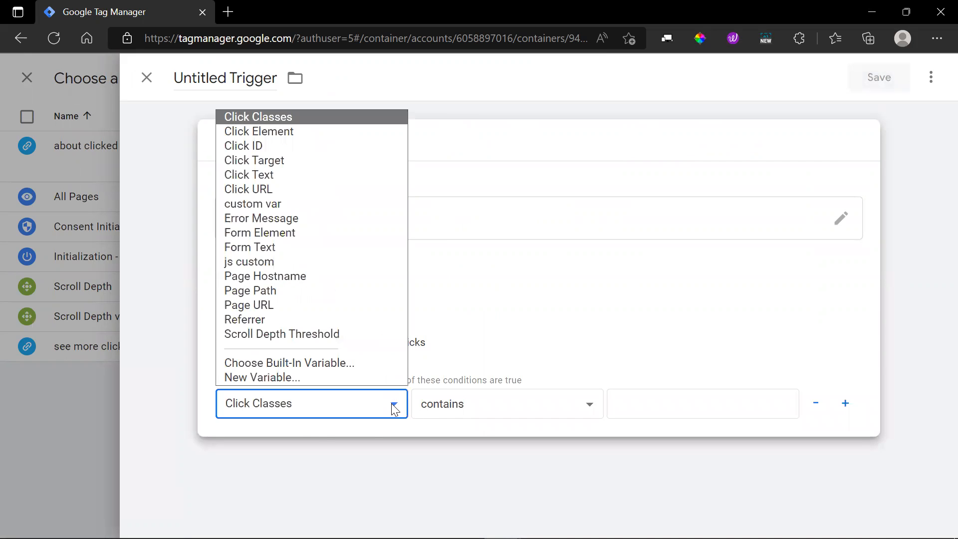
left_click(279, 174)
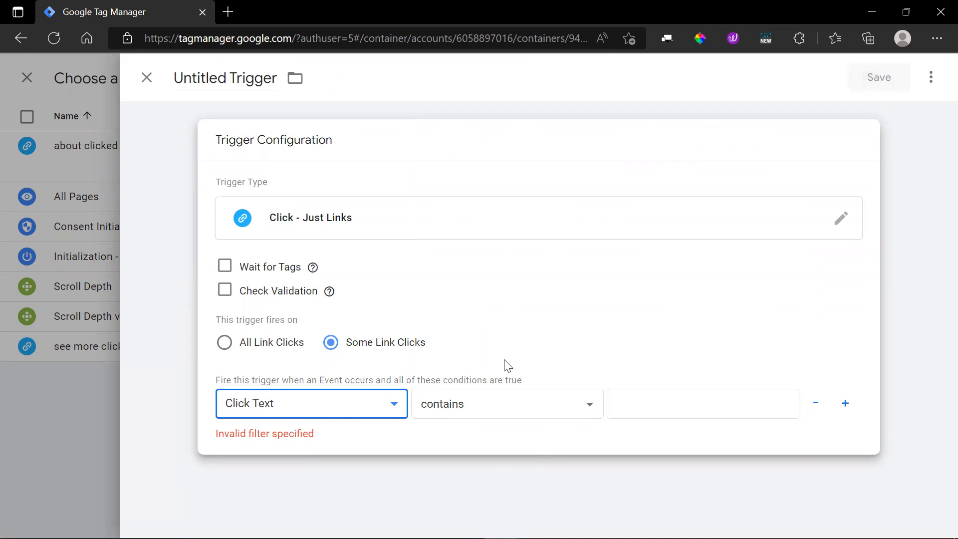
left_click(593, 407)
left_click(477, 146)
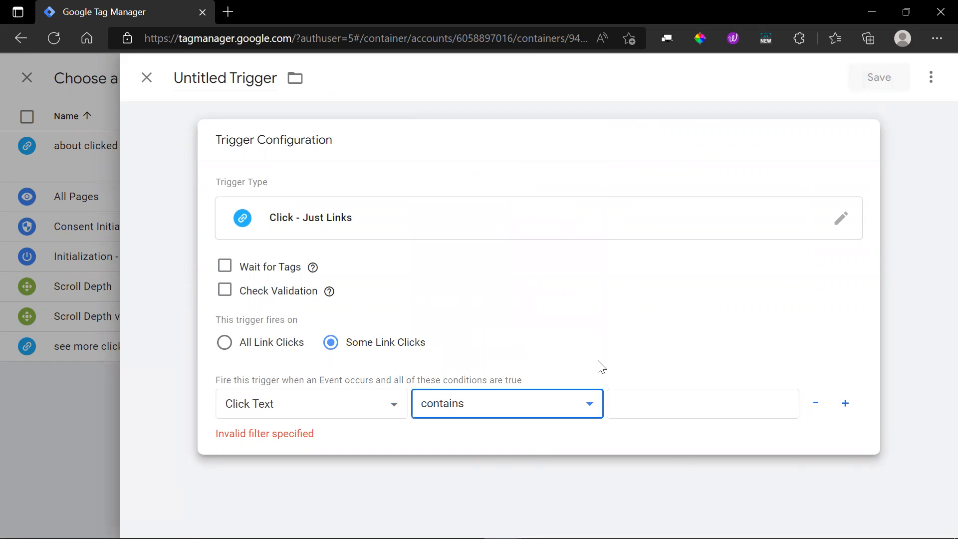
left_click(643, 415)
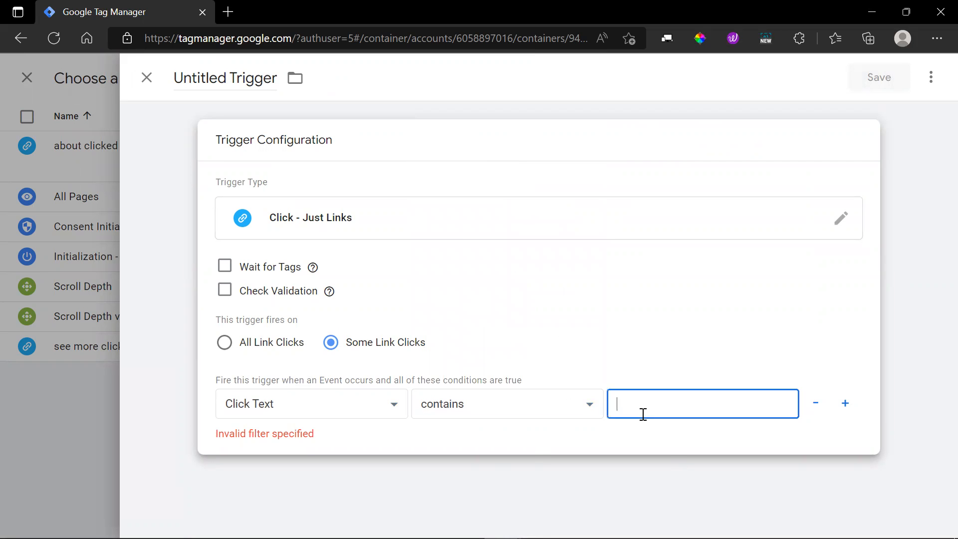
type("About")
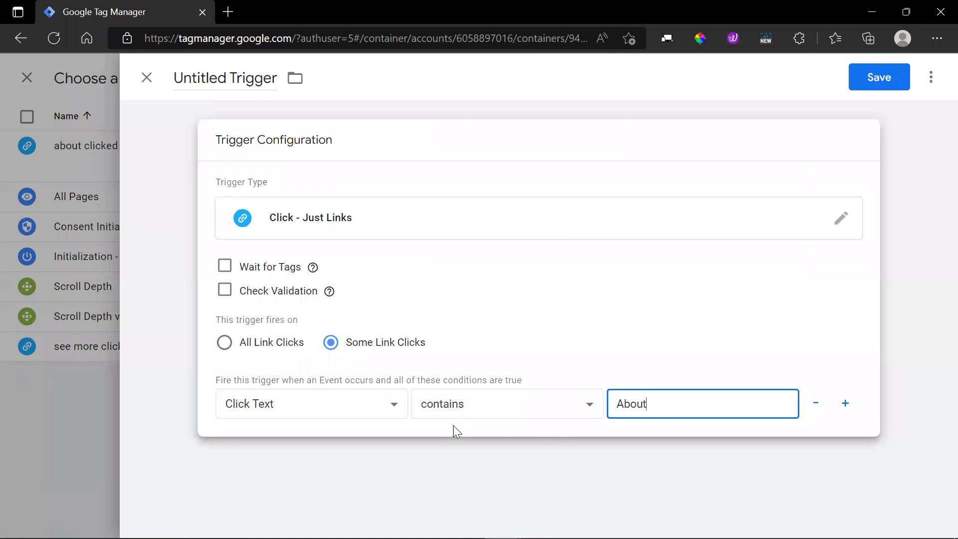
left_click_drag(656, 402, 613, 399)
Add a second trigger condition requiring that Click URL contains about
left_click(845, 403)
left_click(392, 441)
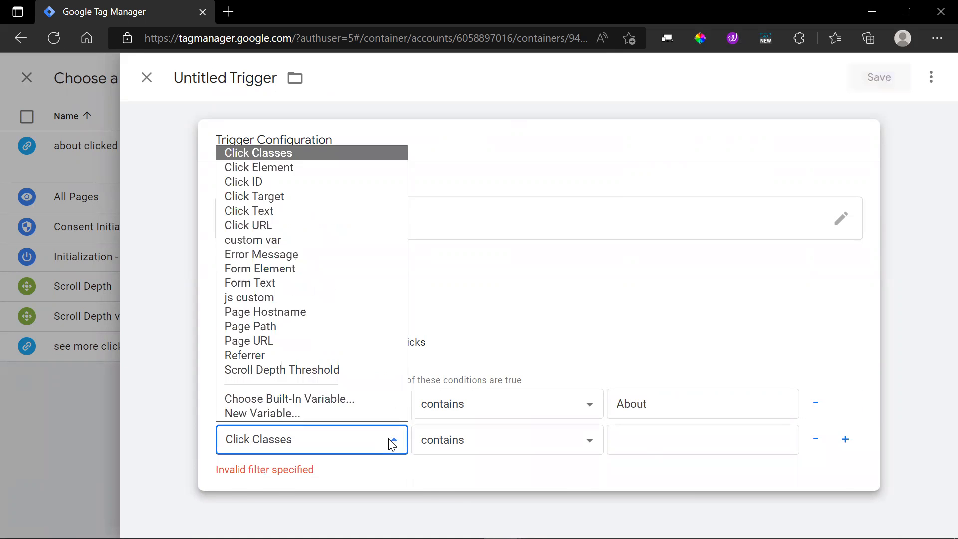
left_click(293, 225)
left_click(630, 440)
type("about")
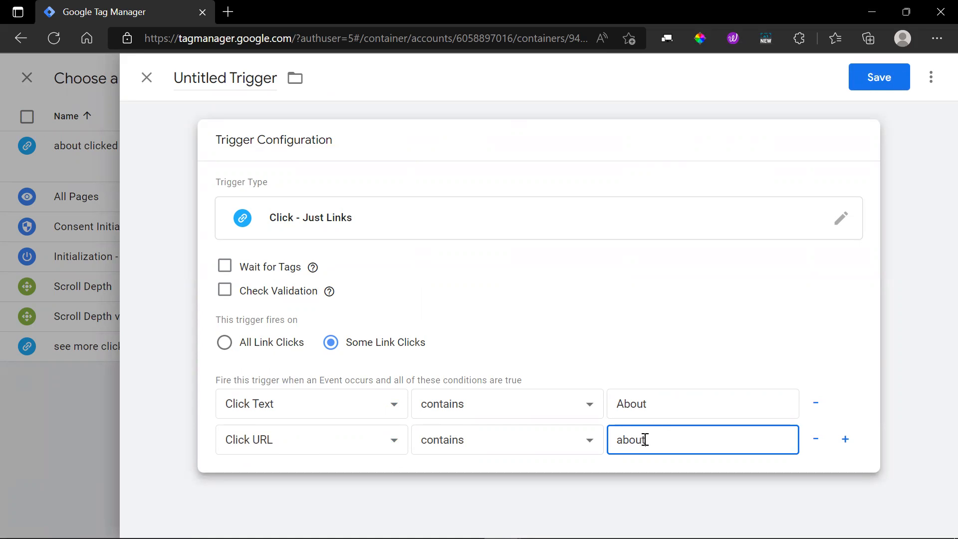
double_click(624, 444)
double_click(651, 399)
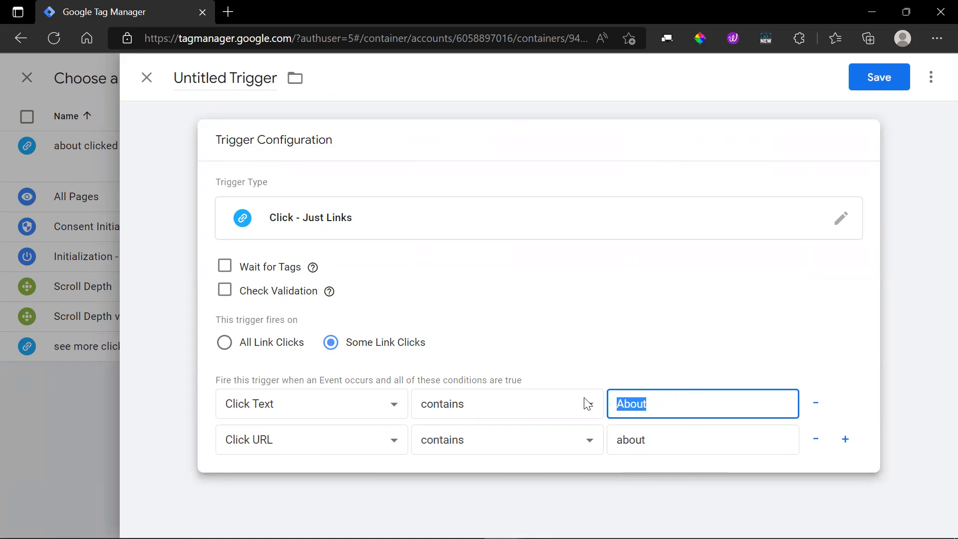
left_click(684, 352)
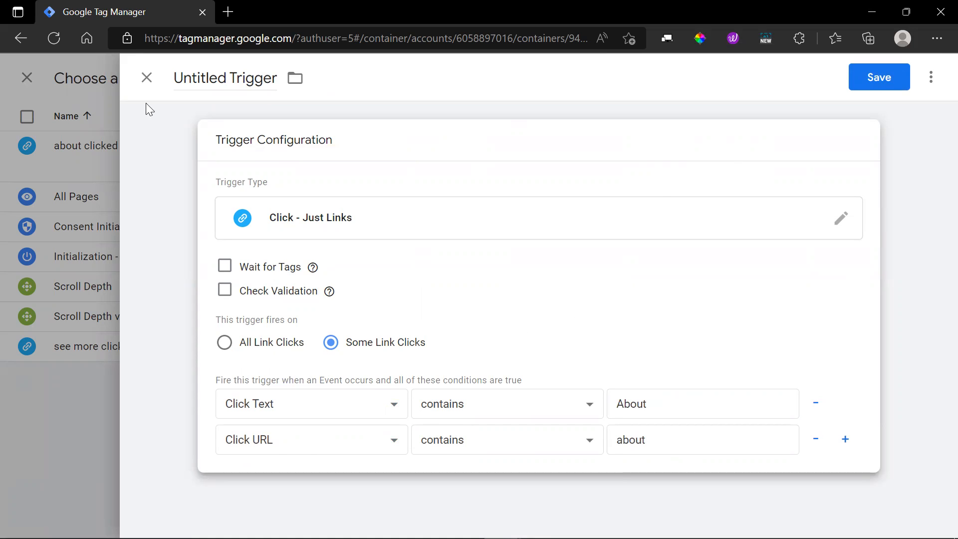
Name the trigger About click and save it to the tag
left_click(274, 77)
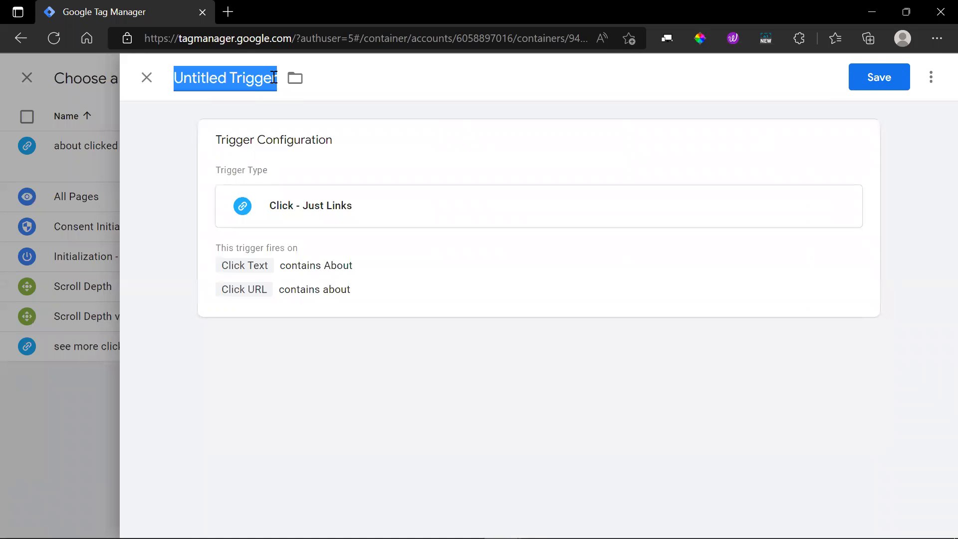
type("About cl")
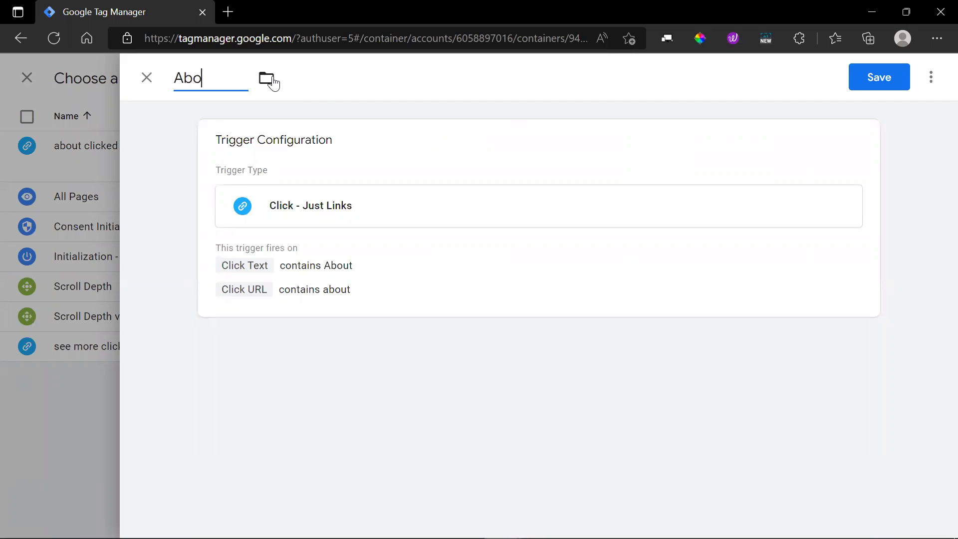
type("icked")
key("BackSpace")
key("BackSpace")
left_click(883, 80)
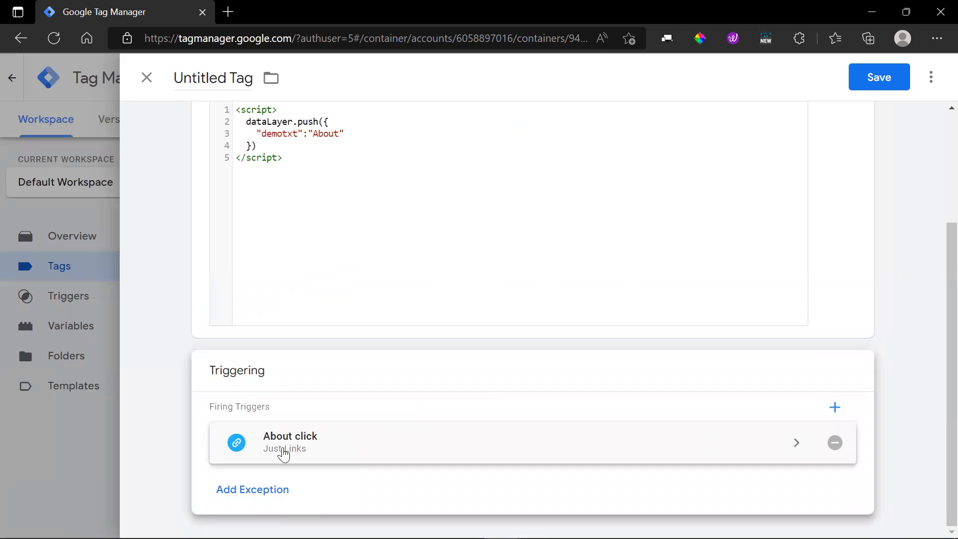
Save the Custom HTML tag under the name About tag
scroll(376, 270, "up", 3)
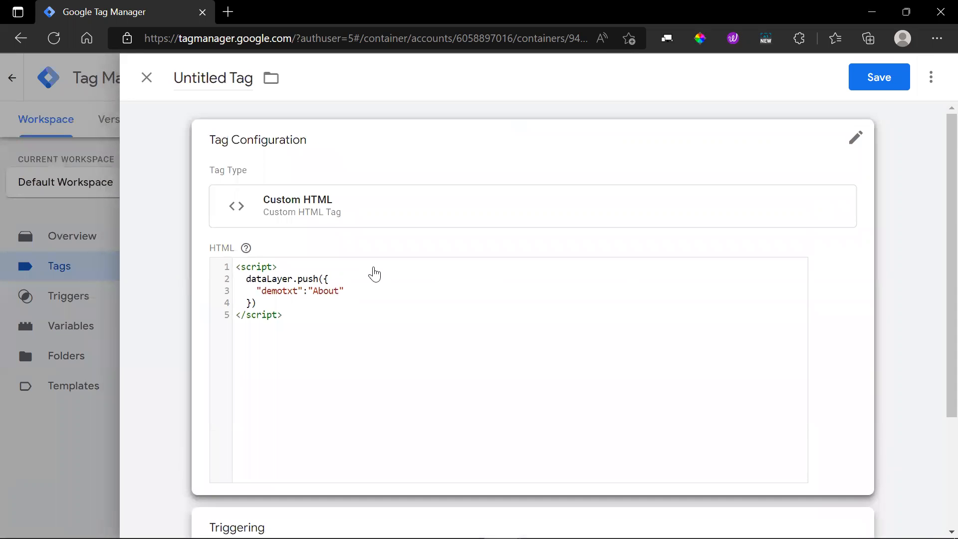
left_click(868, 79)
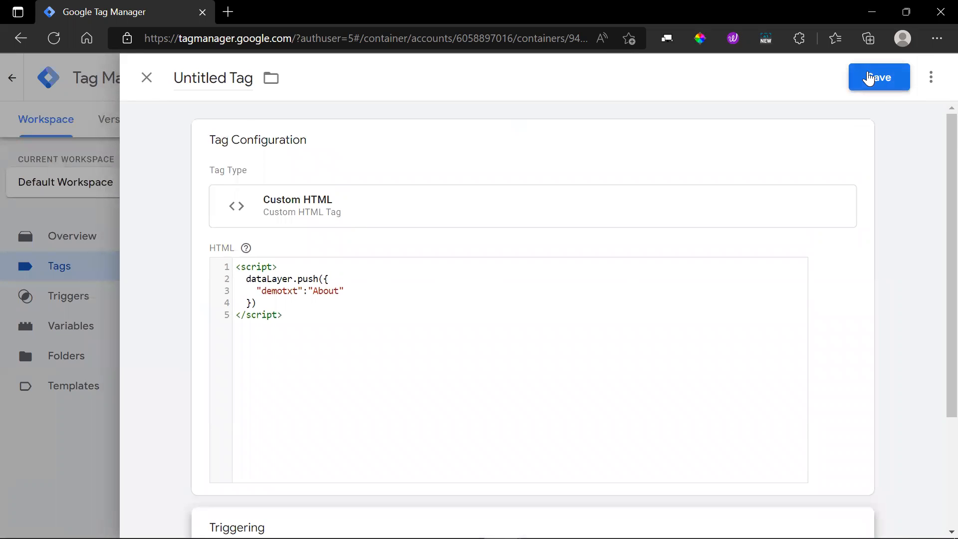
triple_click(449, 258)
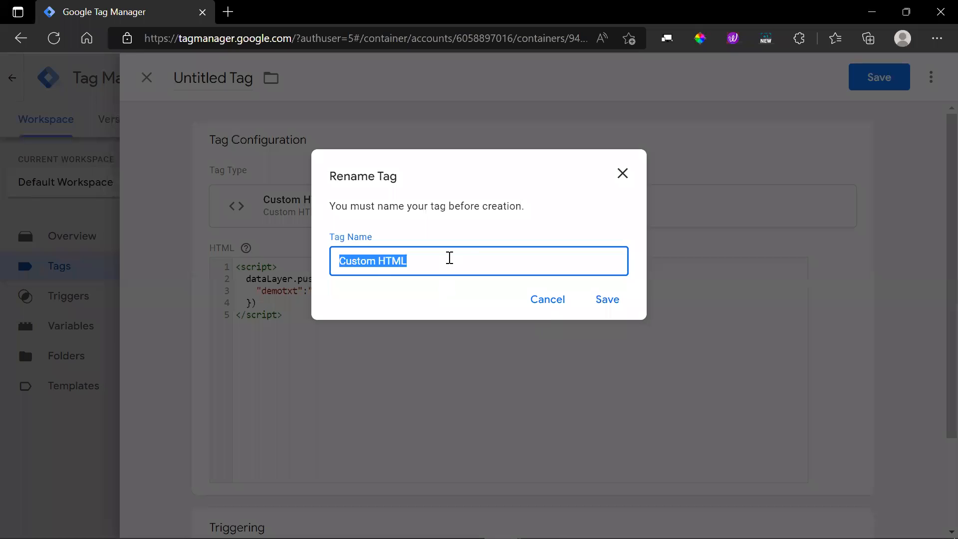
type("About c")
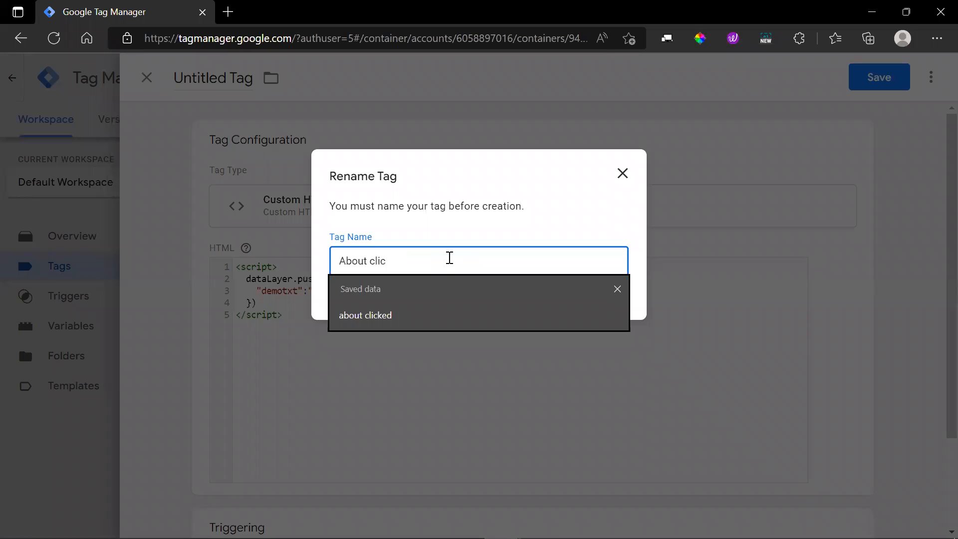
key("BackSpace")
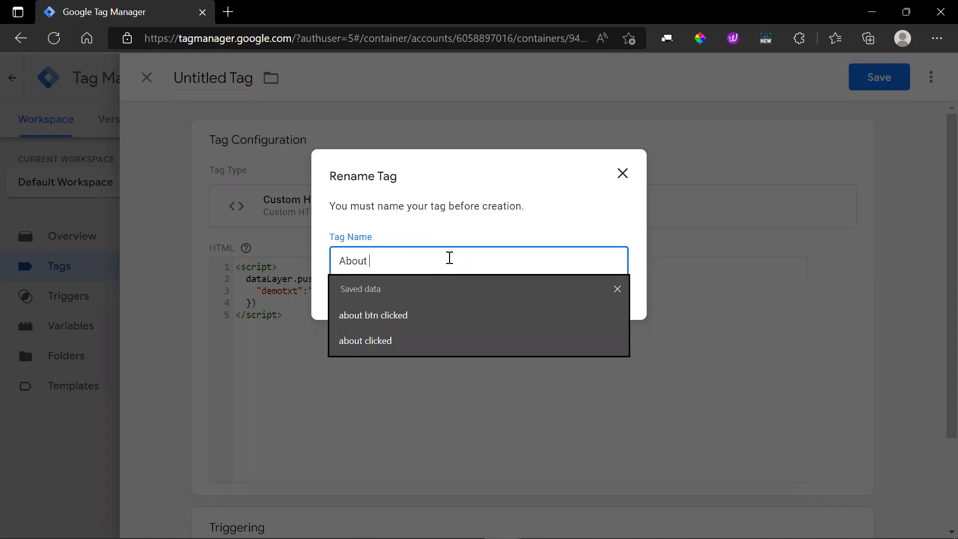
type("tag")
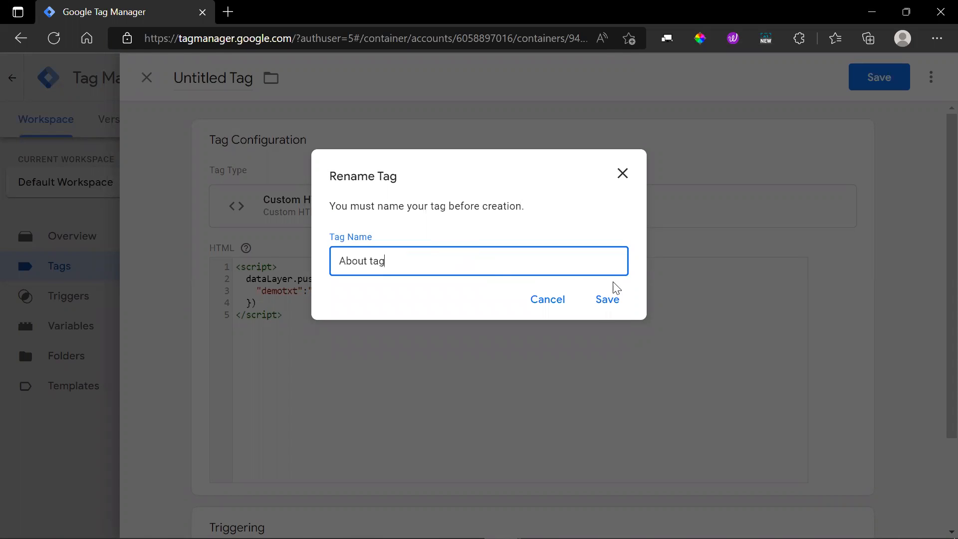
left_click(612, 301)
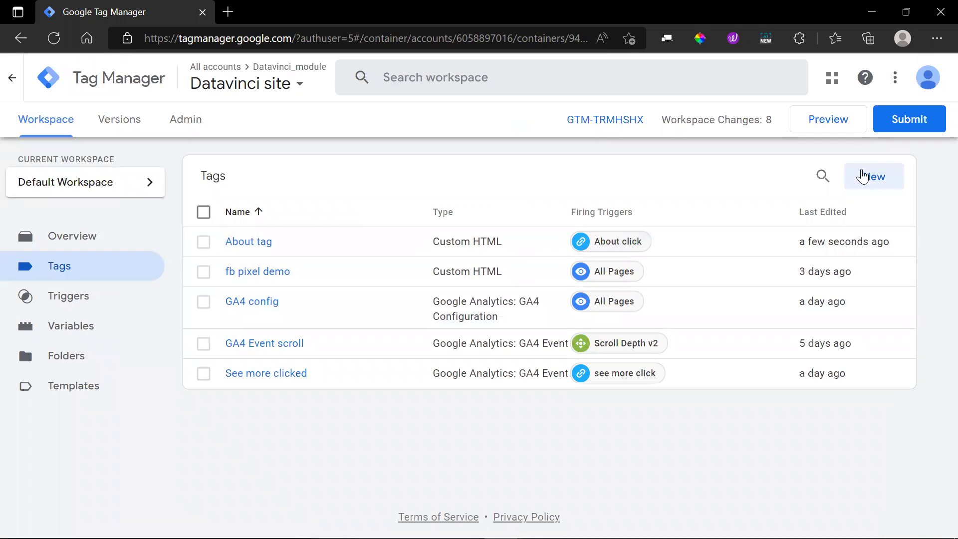
Start preview mode for the workspace and connect Tag Assistant to the Lodge site
left_click(846, 130)
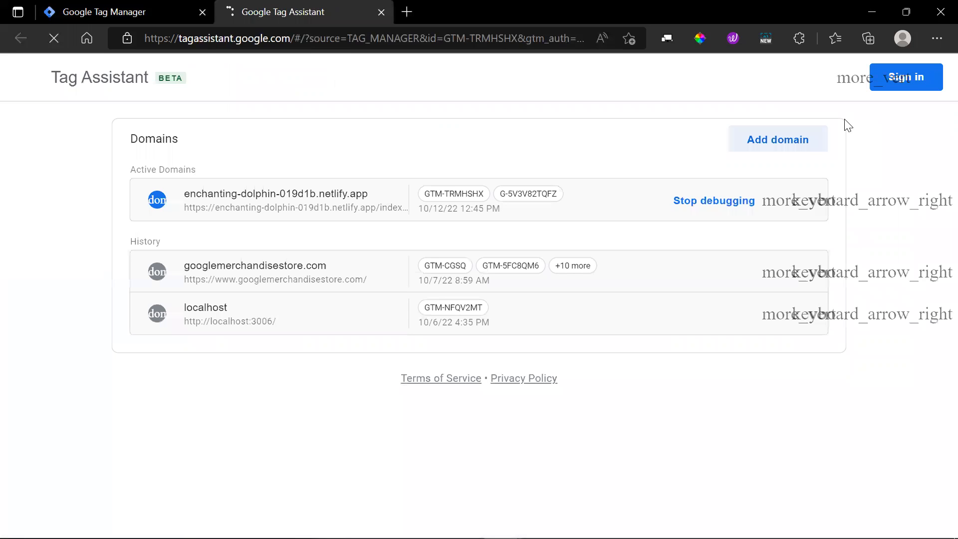
key("Return")
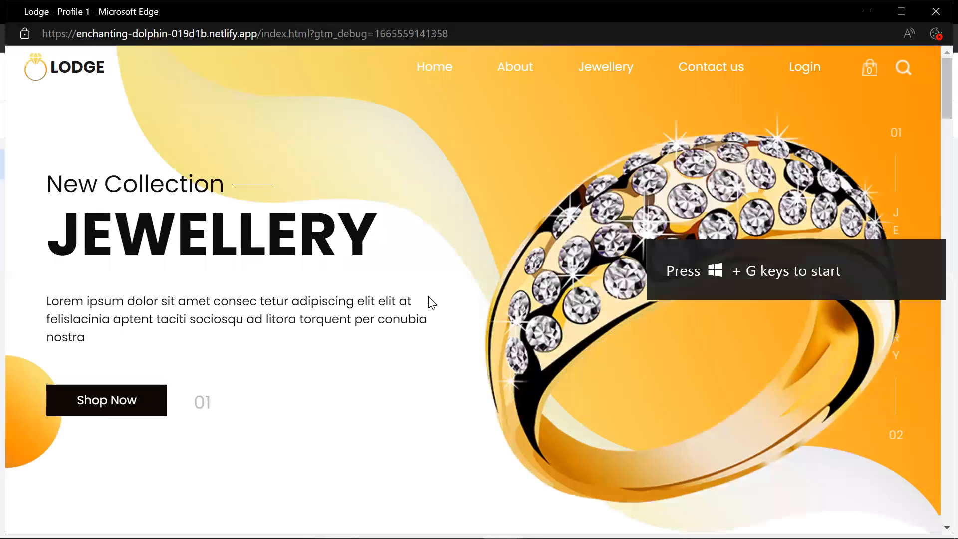
scroll(532, 329, "down", 1)
scroll(534, 334, "down", 5)
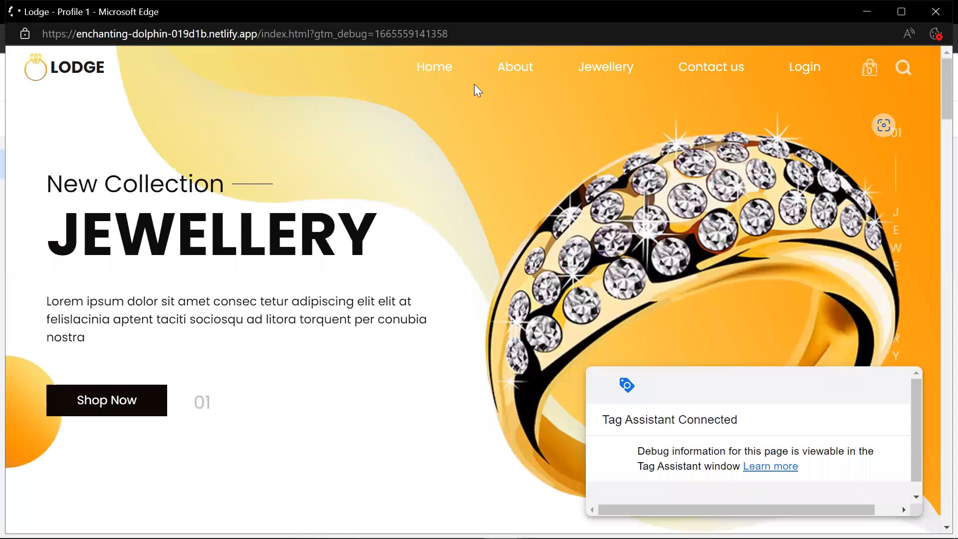
Open the About page from the Lodge site's navigation and return to Tag Assistant, continuing to the debug summary
left_click(516, 67)
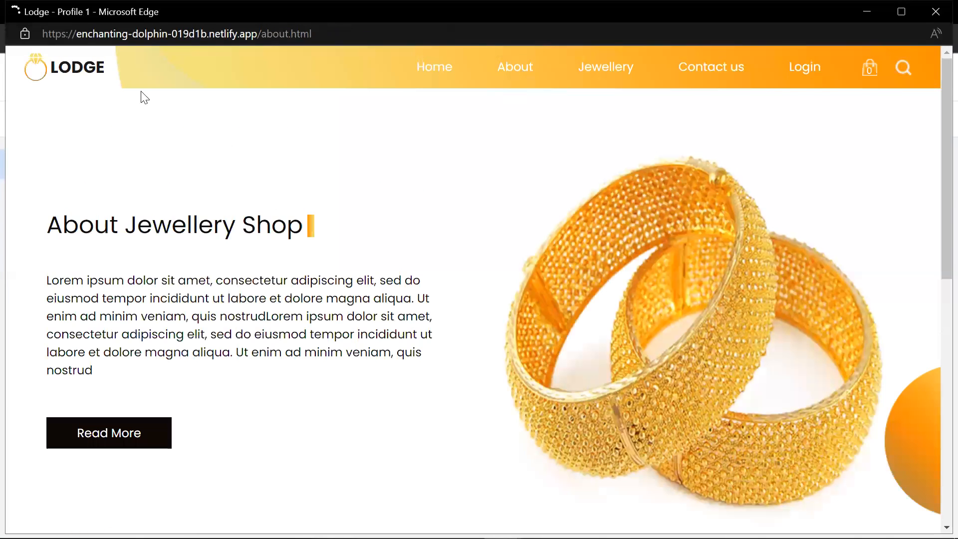
left_click_drag(288, 34, 265, 34)
left_click(866, 12)
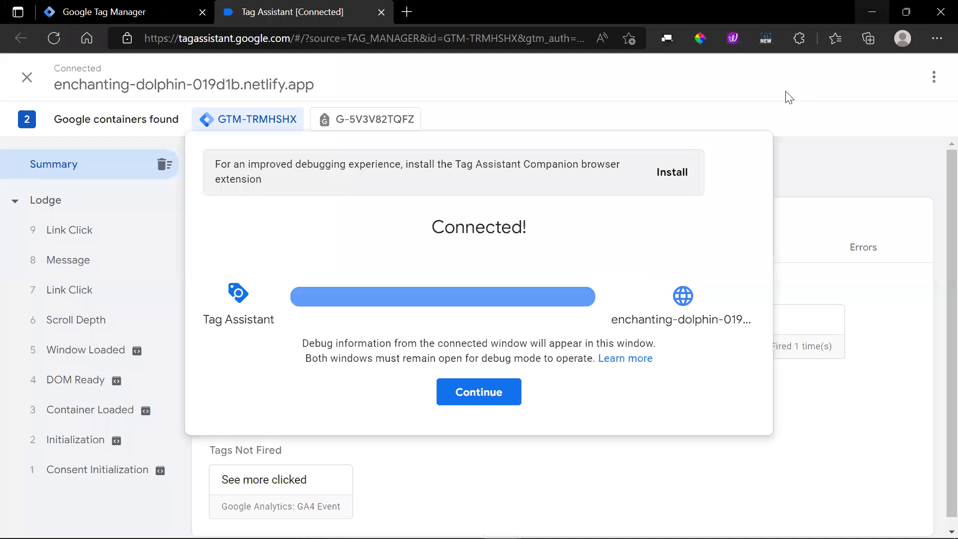
left_click(488, 393)
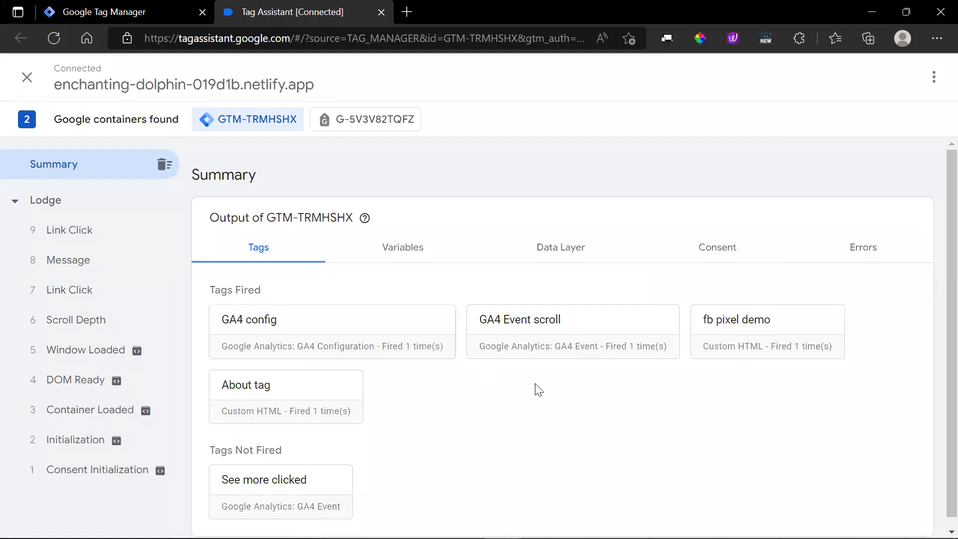
Check the Link Click events for the one that fired About tag, and review that tag's properties and firing triggers
left_click(106, 241)
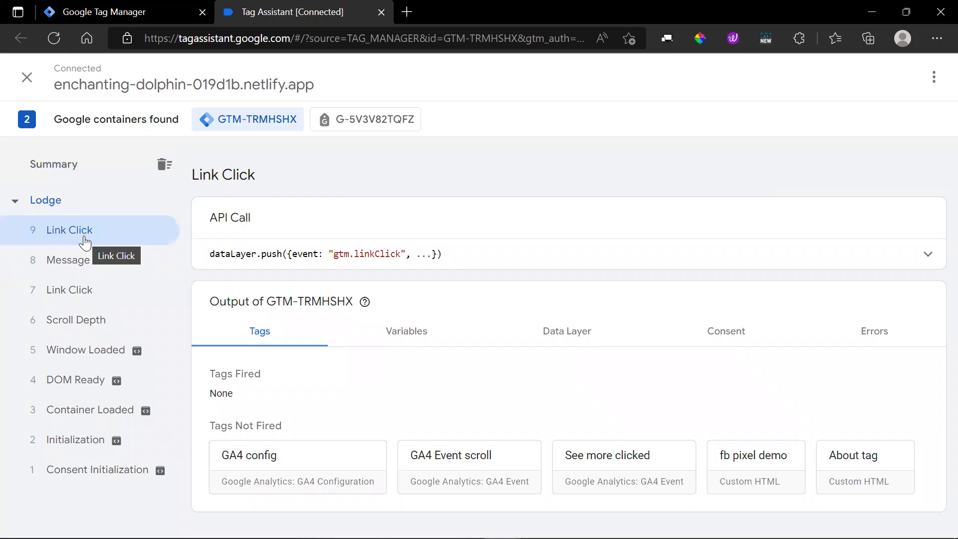
left_click(82, 289)
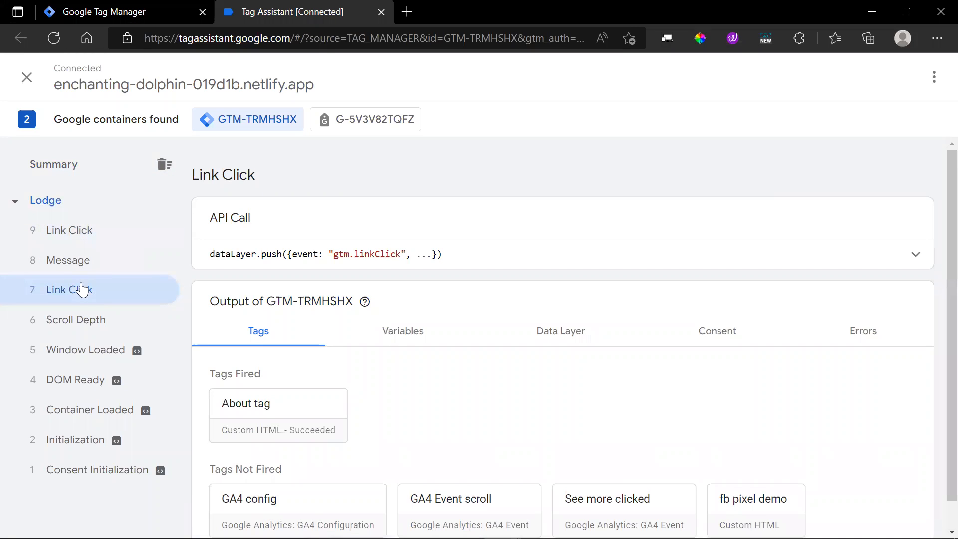
scroll(371, 449, "down", 1)
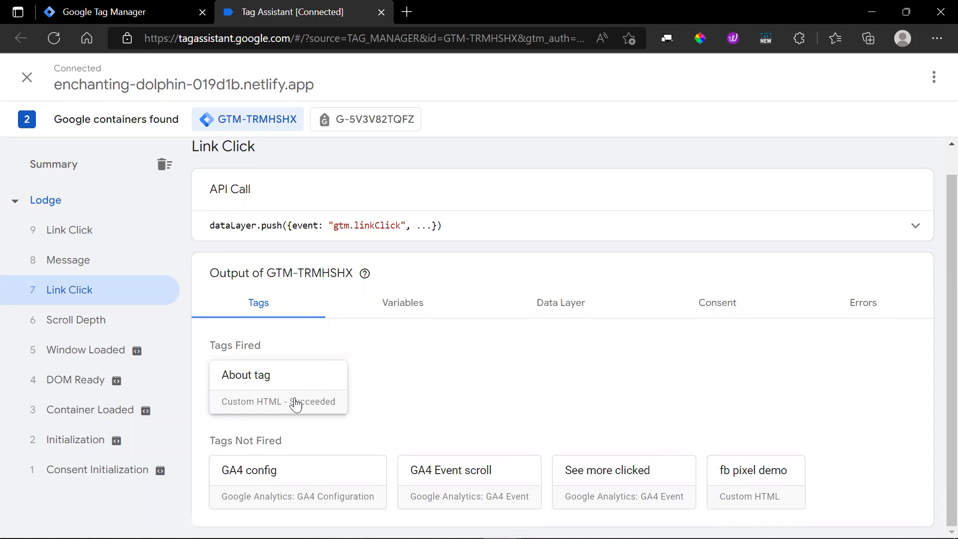
left_click(292, 381)
scroll(330, 379, "down", 2)
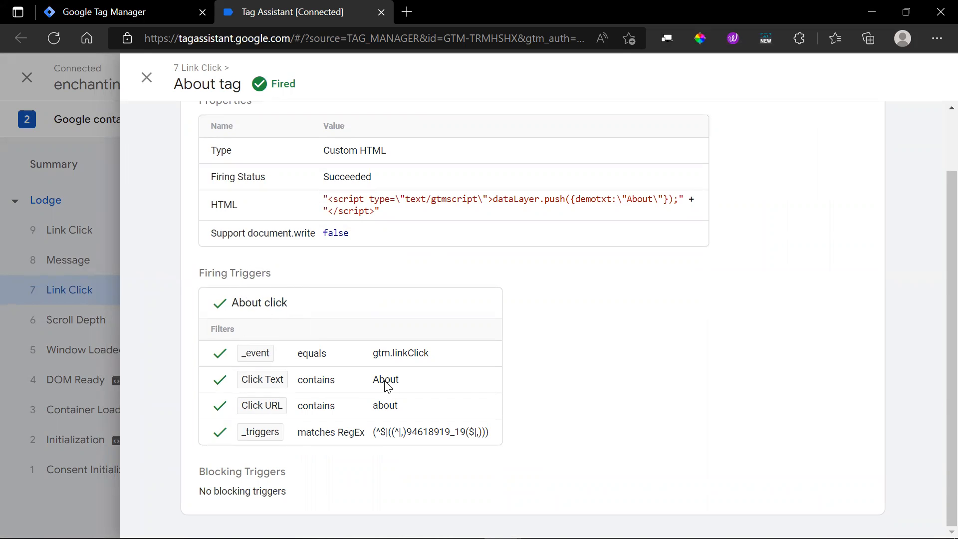
scroll(226, 153, "up", 2)
left_click(147, 80)
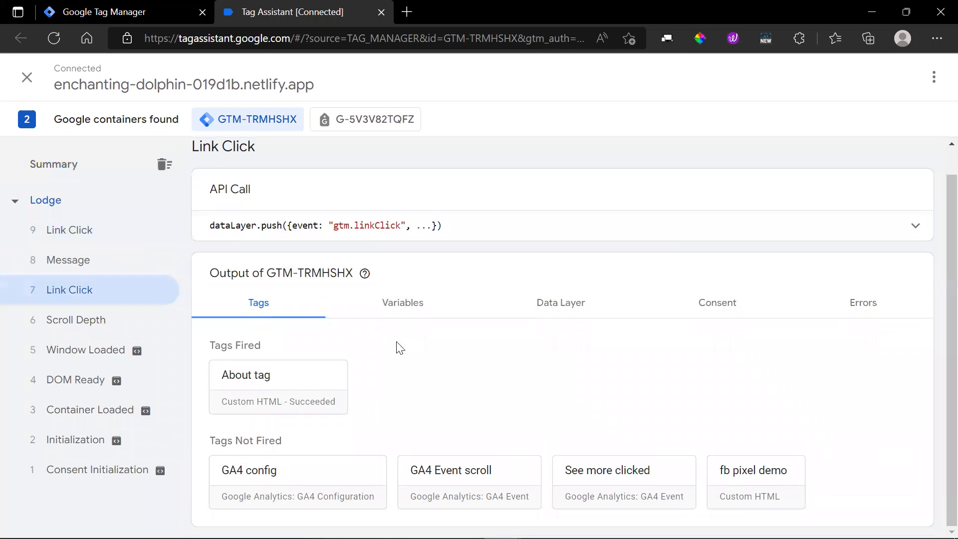
Examine the variables of Link Click event 7, focusing on the Click URL and Click Text values
left_click(403, 303)
scroll(447, 407, "down", 4)
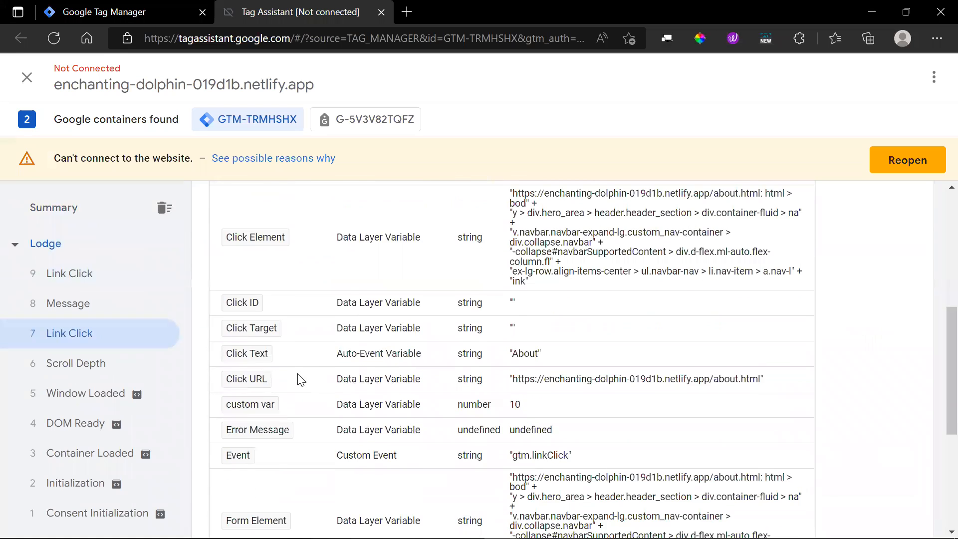
scroll(297, 377, "down", 2)
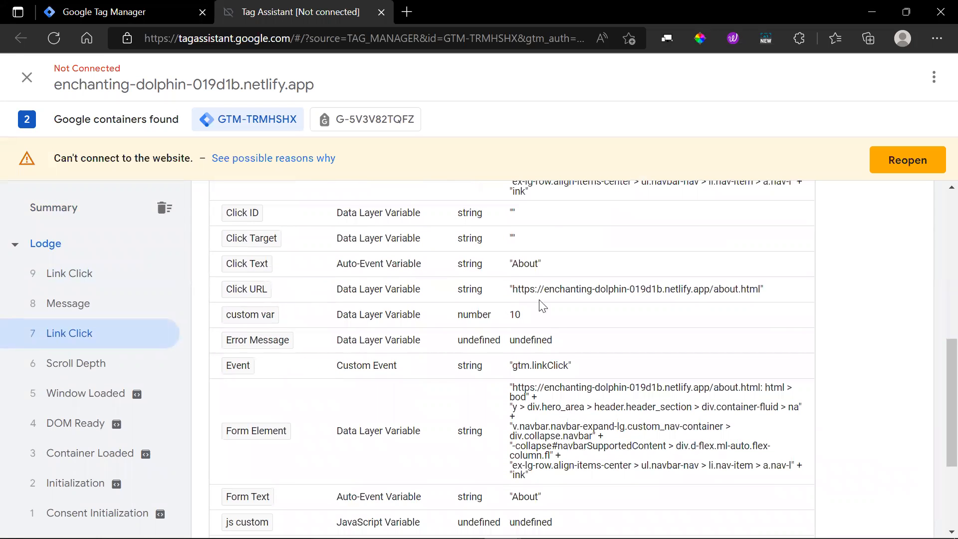
left_click_drag(721, 290, 735, 290)
left_click_drag(508, 265, 535, 265)
scroll(419, 369, "up", 5)
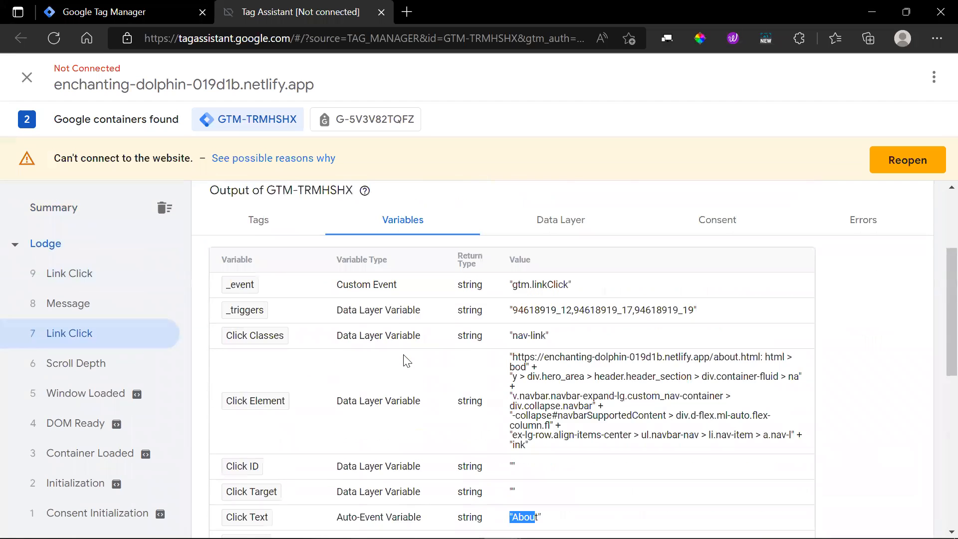
Read through the data layer values recorded for Link Click event 7
left_click(589, 234)
scroll(468, 380, "down", 6)
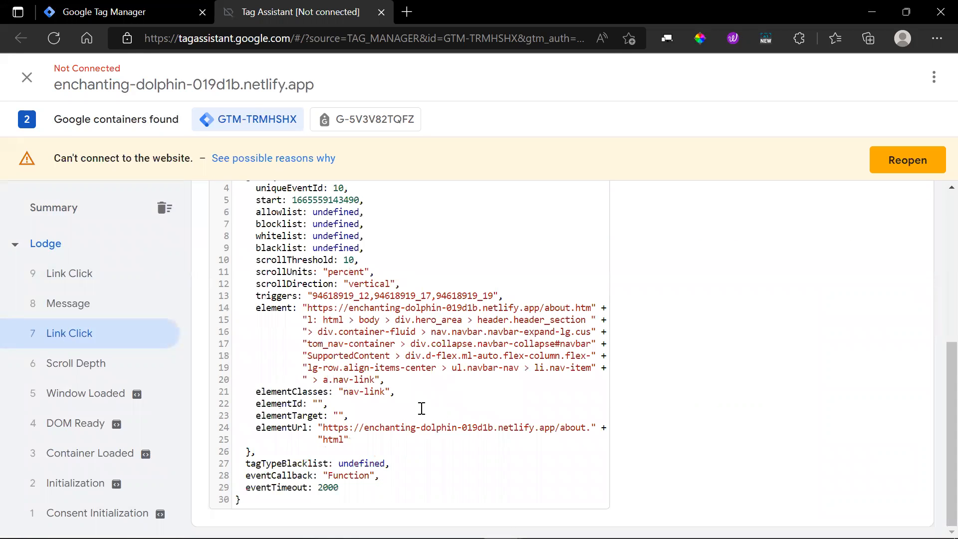
scroll(428, 351, "up", 2)
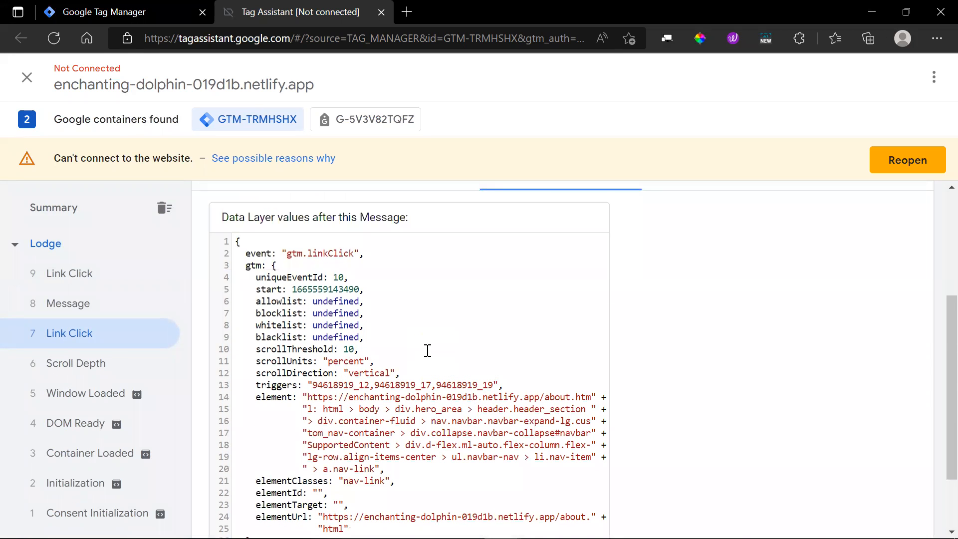
scroll(469, 330, "down", 2)
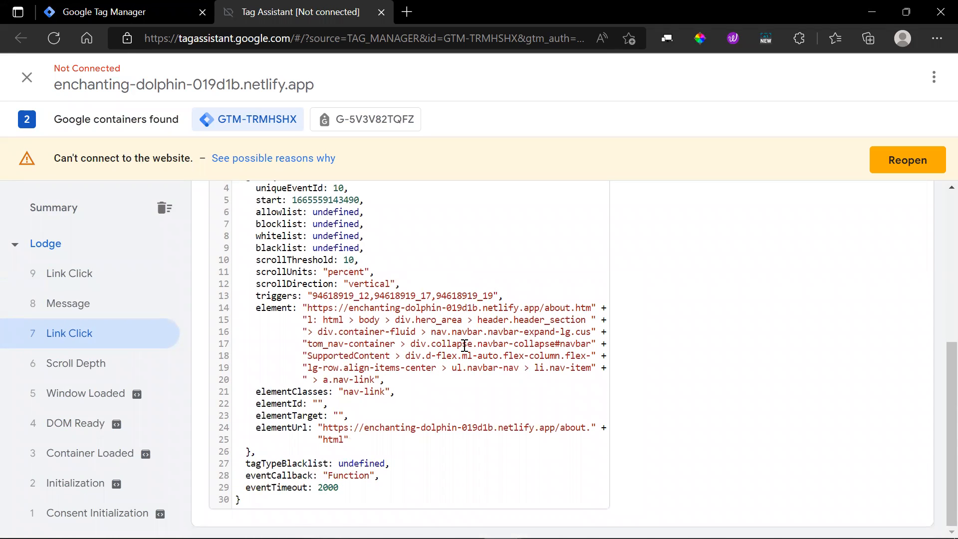
scroll(464, 345, "up", 2)
scroll(417, 330, "up", 2)
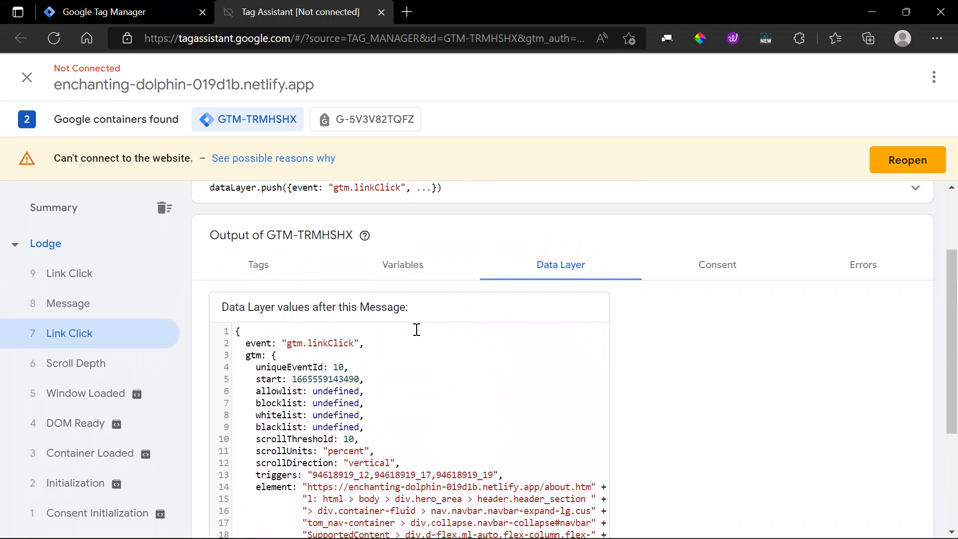
Recheck the full variable list of Link Click event 7 and go over its data layer values again for the pushed entry
left_click(405, 261)
scroll(418, 409, "down", 8)
scroll(419, 419, "down", 1)
scroll(425, 371, "down", 1)
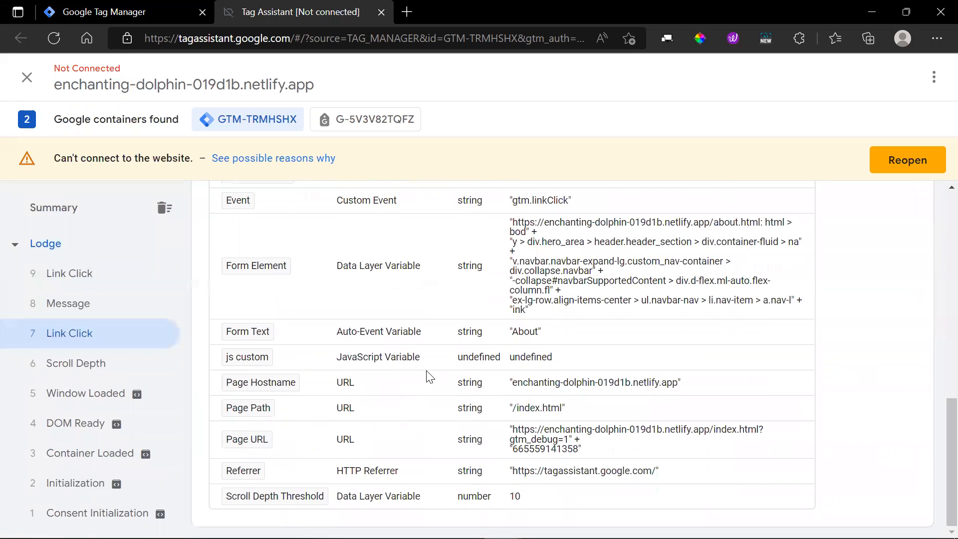
scroll(429, 376, "up", 10)
left_click(586, 341)
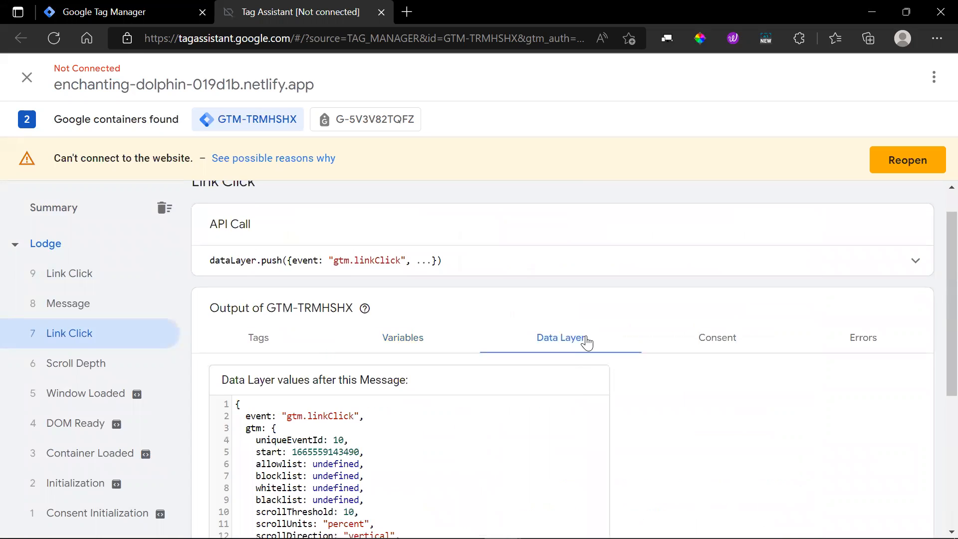
scroll(462, 440, "down", 2)
scroll(456, 436, "down", 2)
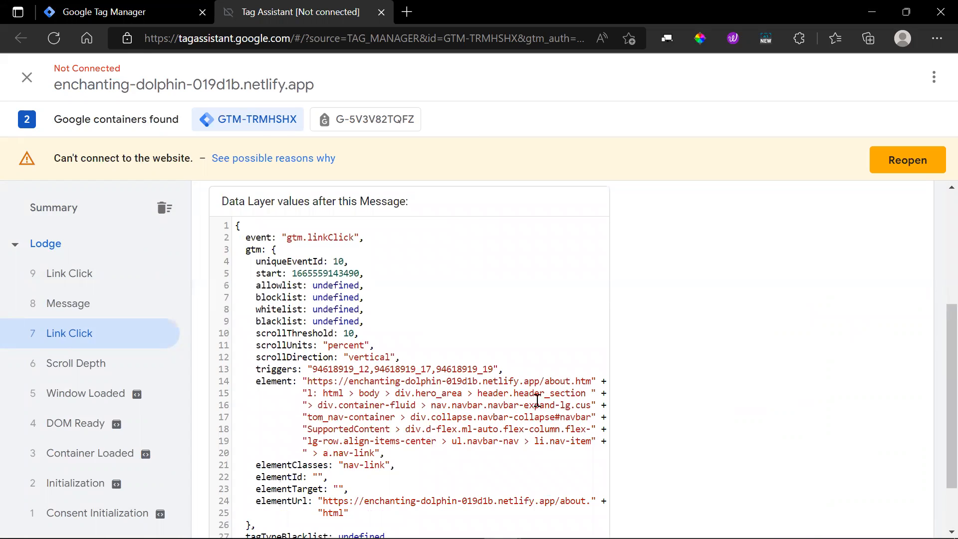
scroll(537, 400, "down", 2)
scroll(537, 401, "down", 1)
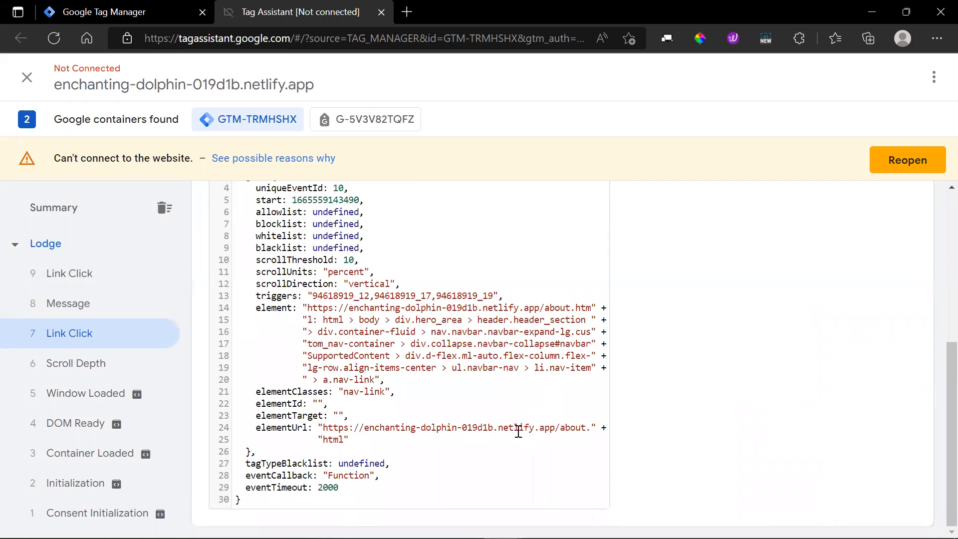
Inspect the data layer values of the Message event and highlight the demotxt line at the end of the object
left_click(129, 313)
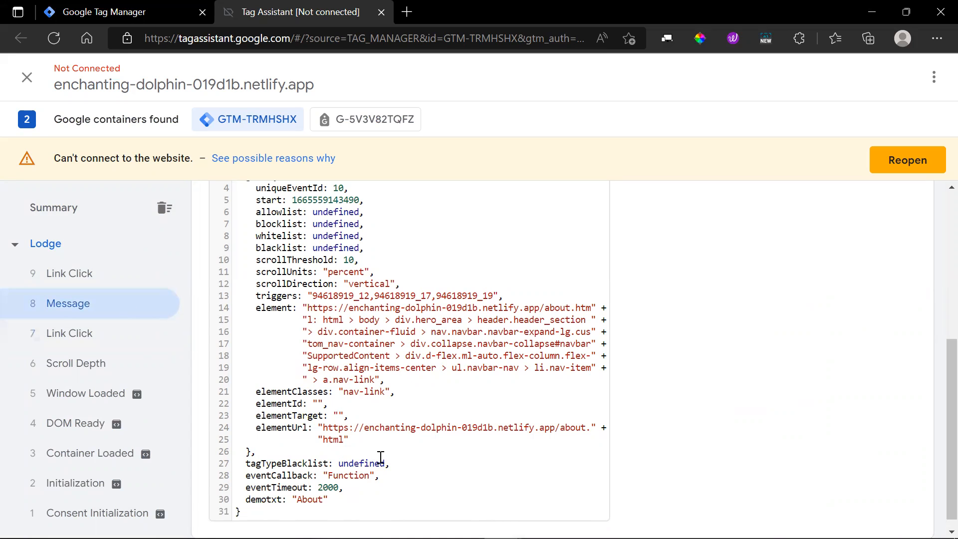
key("shift+Left")
key("shift+Left")
key("shift+Left")
key("shift+Left")
key("shift+Left")
key("shift+Left")
key("shift+Left")
key("shift+Left")
key("shift+Left")
key("shift+Left")
key("shift+Left")
key("shift+Left")
key("shift+Left")
key("shift+Left")
key("shift+Left")
key("shift+Left")
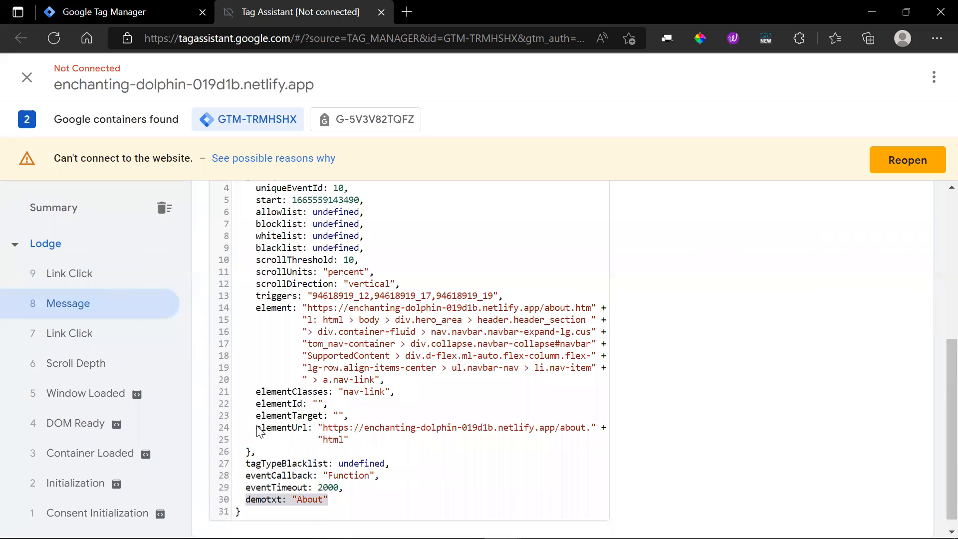
mouse_move(262, 536)
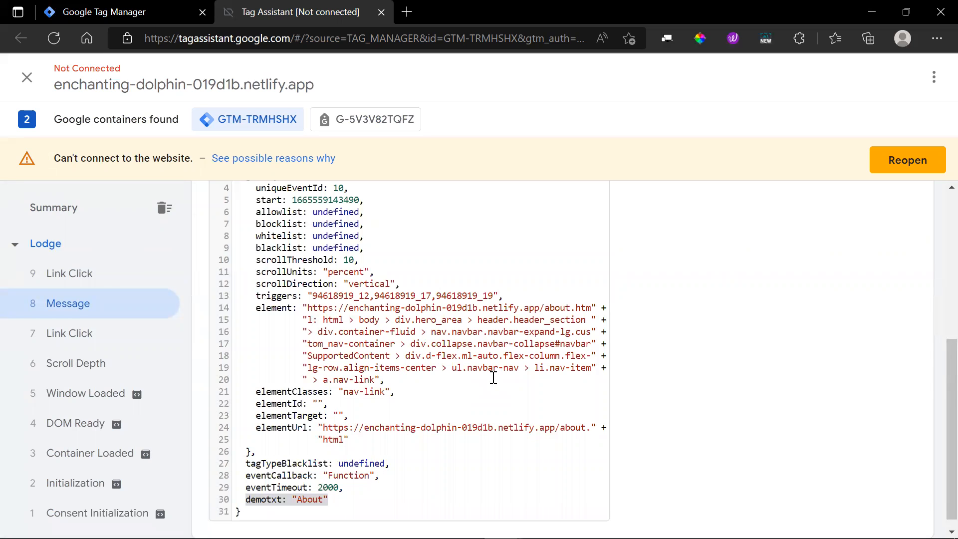
scroll(403, 328, "up", 5)
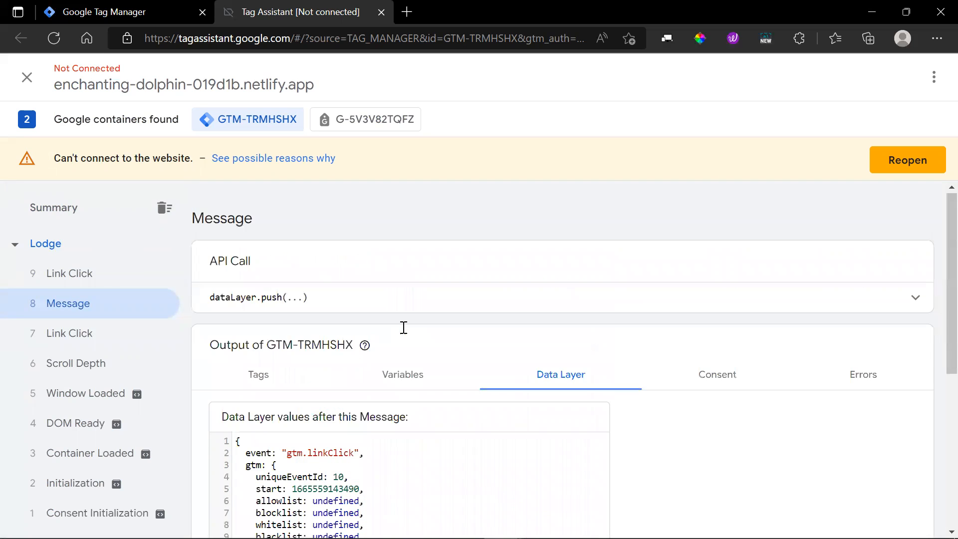
Close Tag Assistant and the Lodge preview window, returning to the Tag Manager workspace
left_click(381, 12)
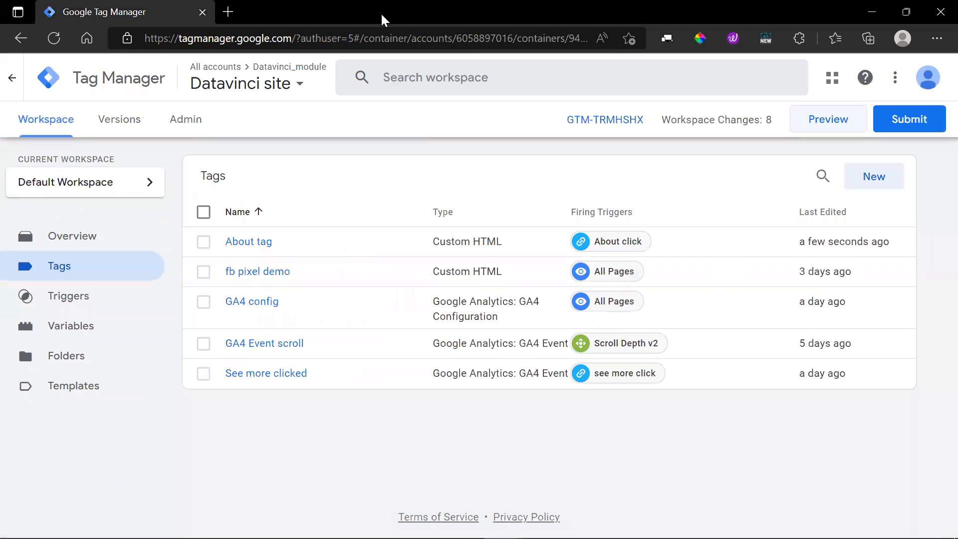
key("alt+Tab")
left_click(520, 178)
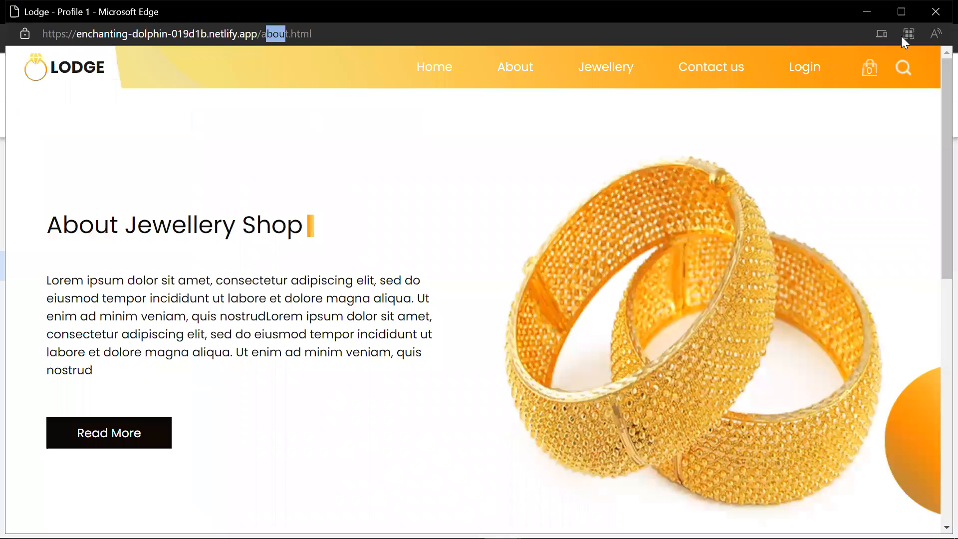
left_click(936, 12)
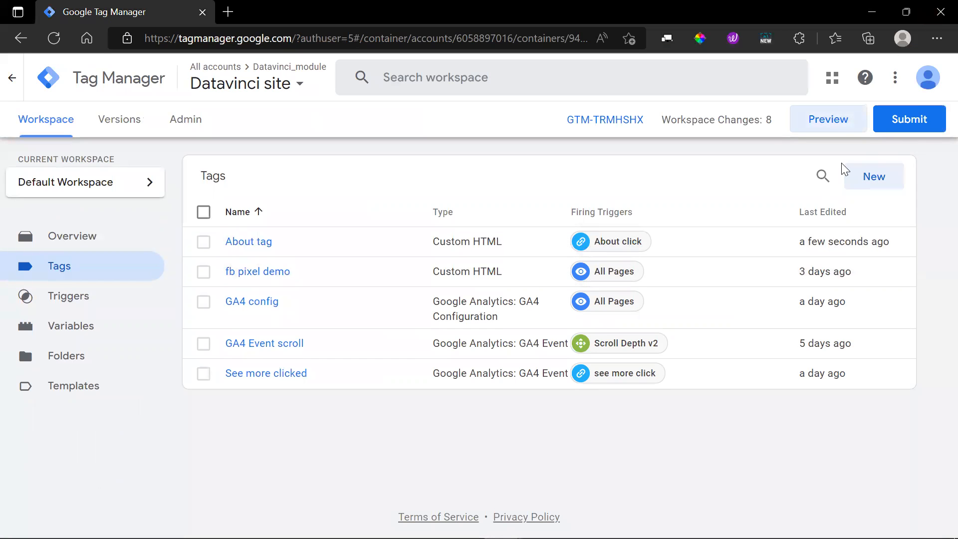
Create a new tag of type Custom HTML and place the cursor in its HTML field
left_click(873, 177)
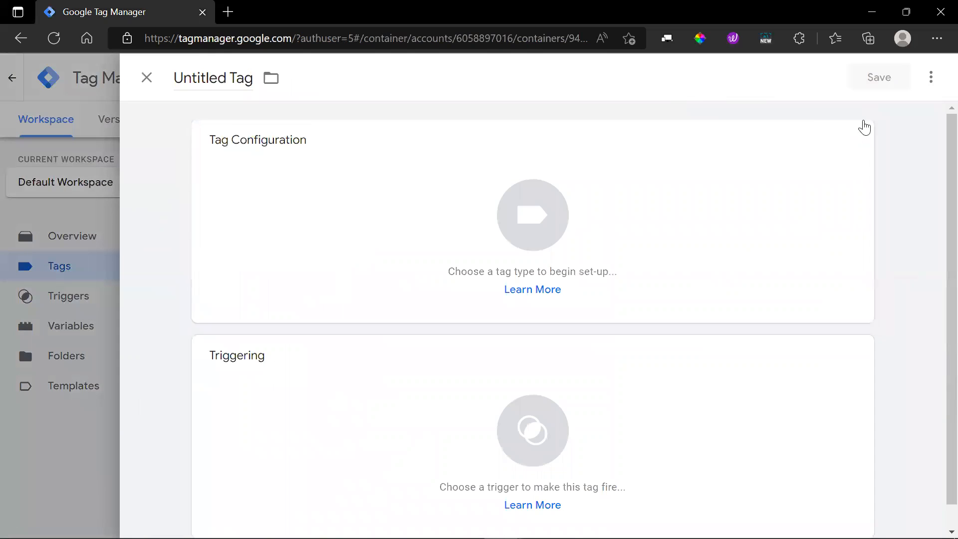
left_click(853, 144)
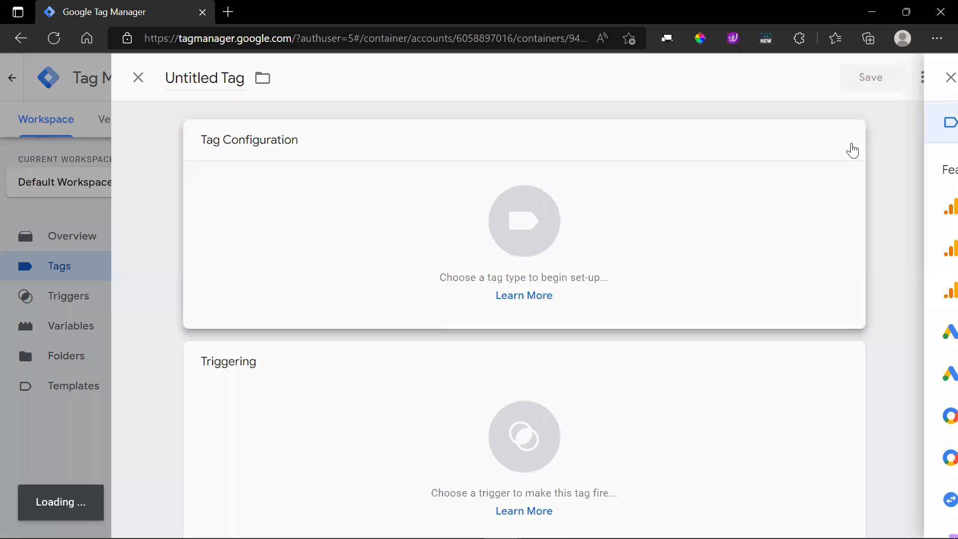
scroll(629, 225, "down", 10)
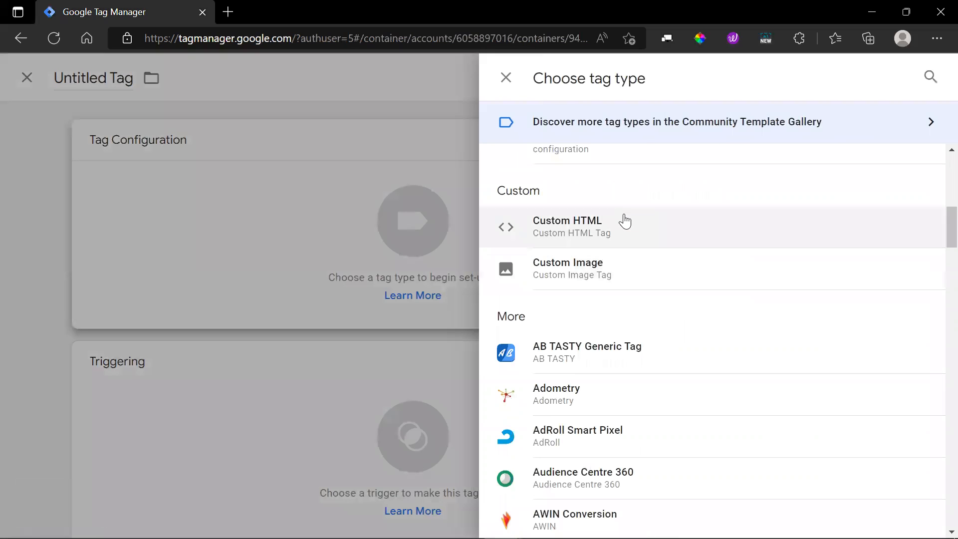
left_click(625, 221)
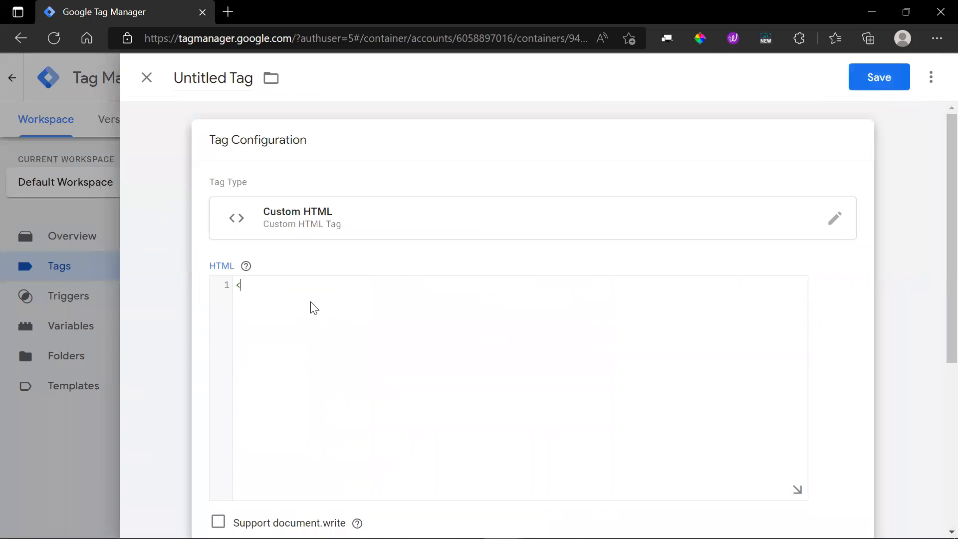
Enter an opening and a closing script tag in the HTML code, with an empty line between them
type("<script>")
key("Return")
type("</script>?")
key("Return")
Write a dataLayer.push({}) call between the script tags and split its braces over separate lines with a blank line inside
type("Data")
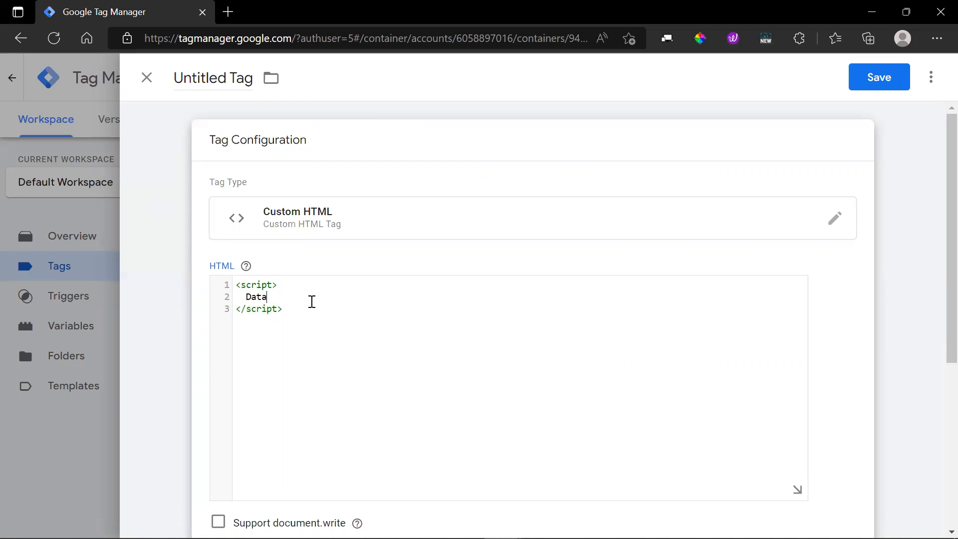
key("BackSpace")
key("BackSpace")
type("data")
type("()")
key("Left")
type("{")
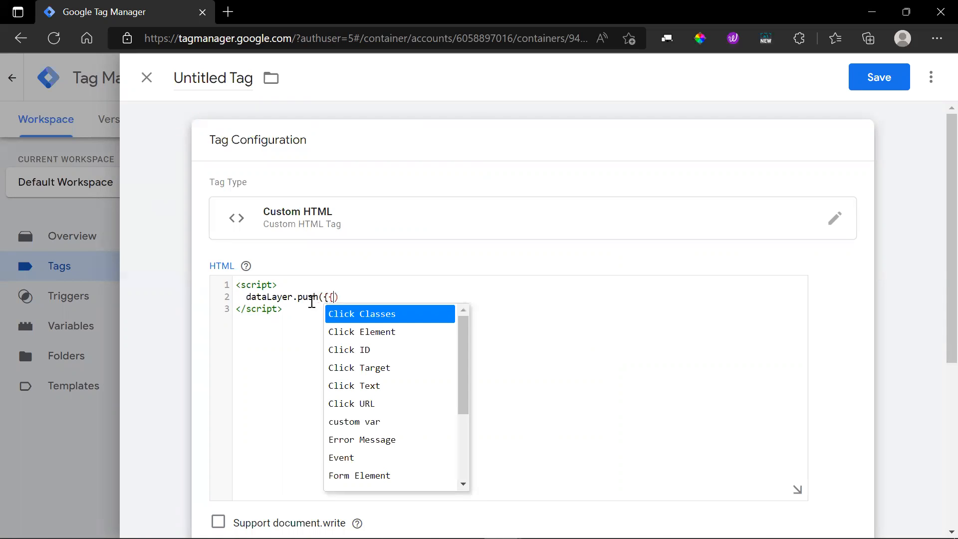
type("}")
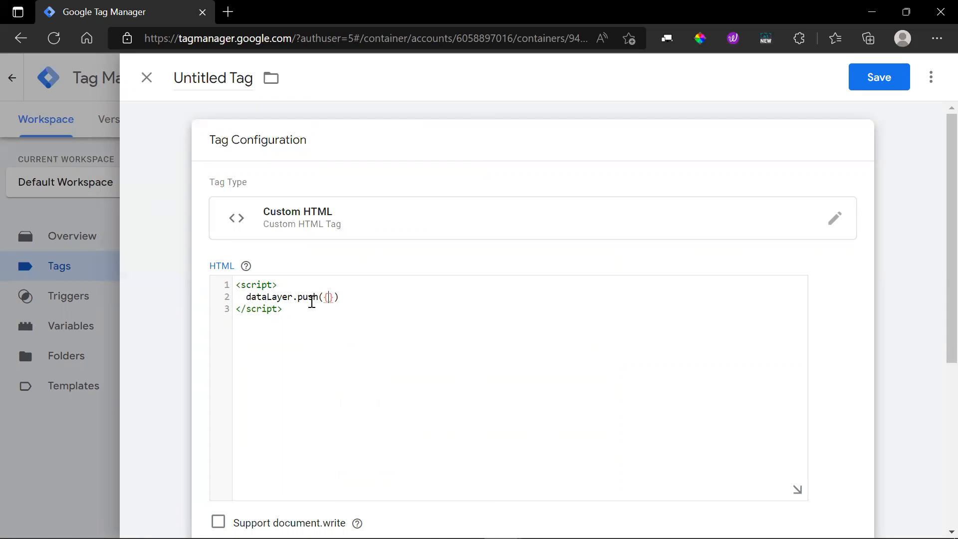
key("Return")
key("Return")
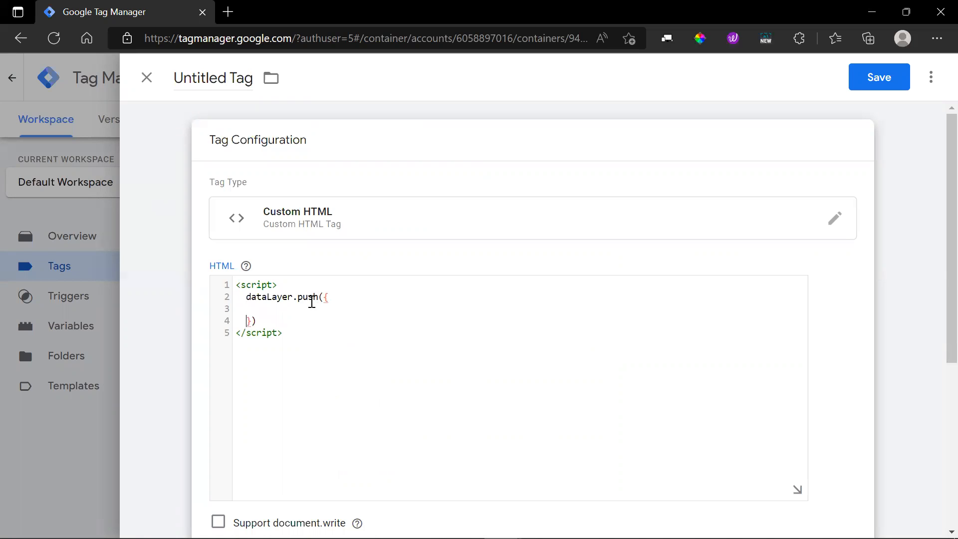
key("Up")
Open the Lodge site's home page, enchanting-dolphin-019d1b.netlify.app, in a new browser tab
left_click(229, 13)
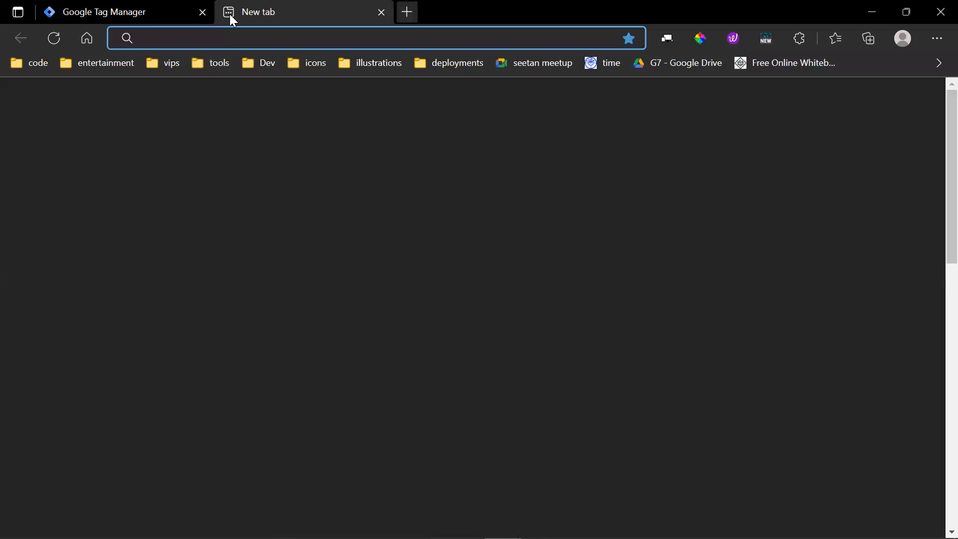
type("lodge")
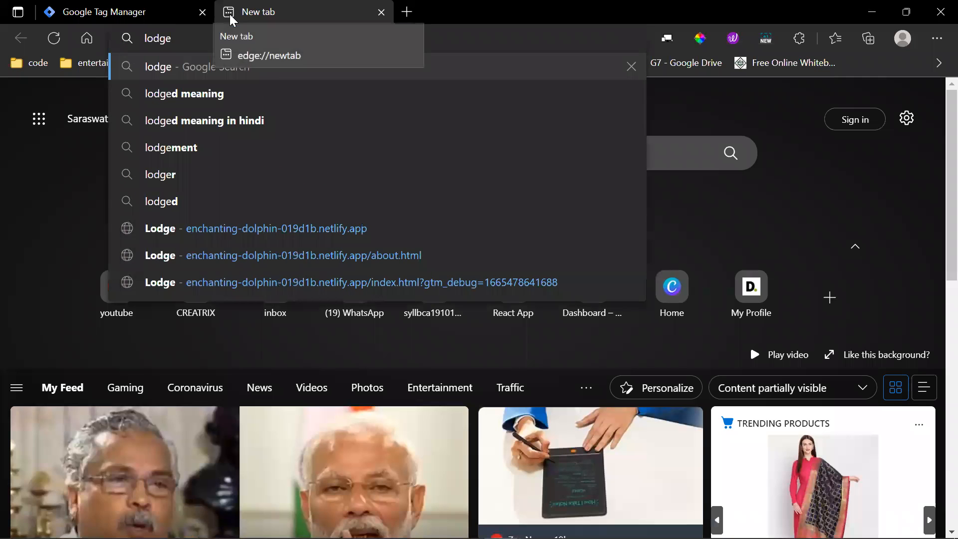
key("Up")
key("Up")
key("Up")
key("Return")
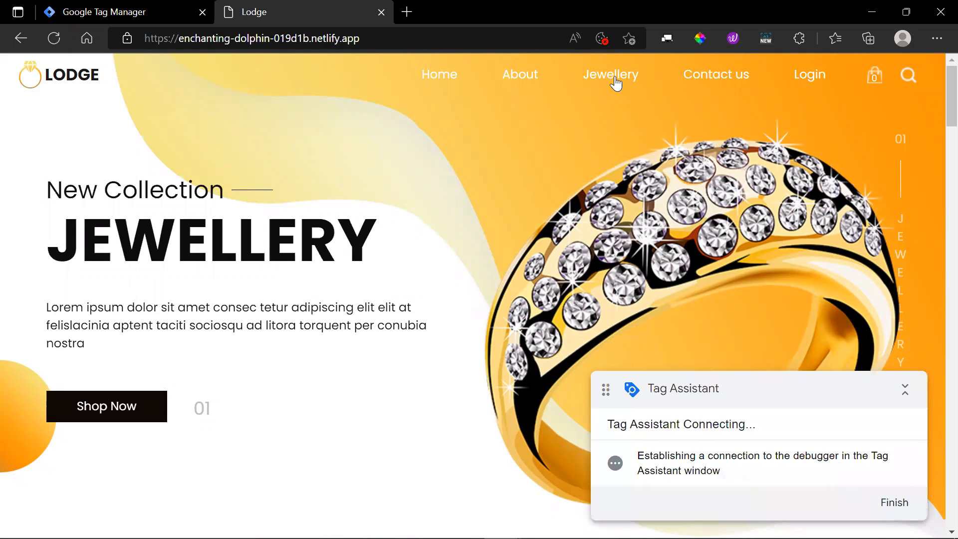
Go to the site's Jewellery page and copy the word "jewellery" from its URL
left_click(611, 74)
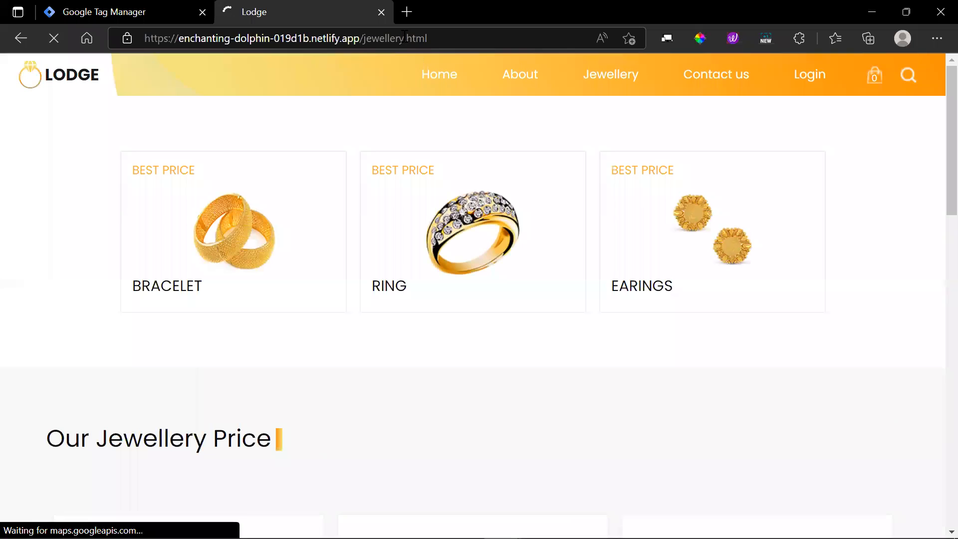
left_click_drag(404, 38, 365, 38)
key("ctrl+c")
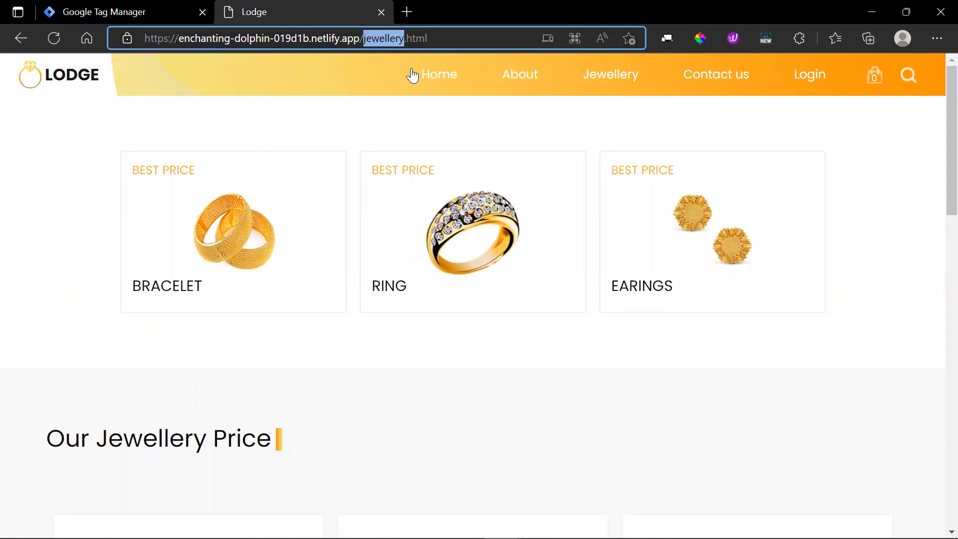
Return to the untitled tag and add the pair "demotxt":"Jewellery" inside the dataLayer.push braces
left_click(133, 10)
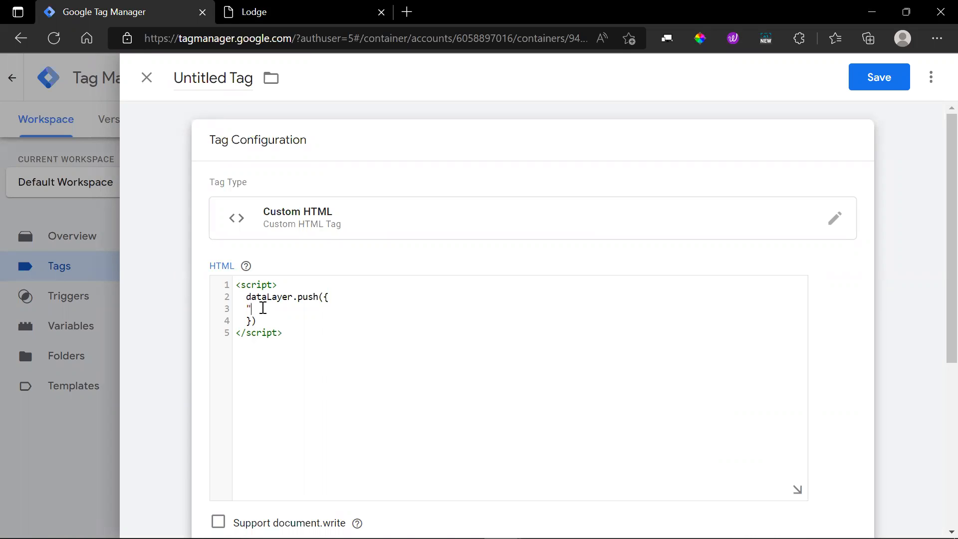
type("demotxt")
left_click(249, 308)
type("jewellery")
left_click(308, 308)
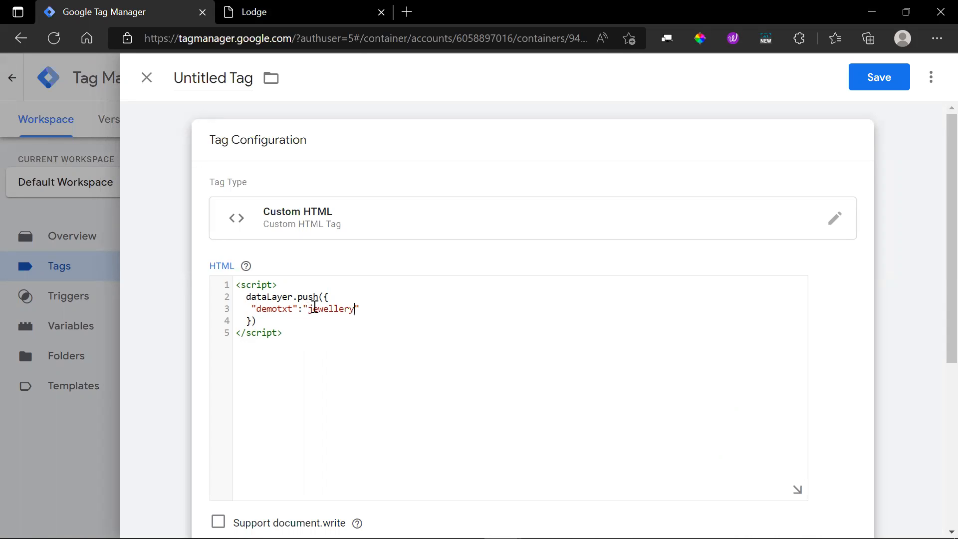
key("BackSpace")
type("J")
Create a new trigger for the tag and set its type to Click - Just Links
scroll(442, 293, "down", 5)
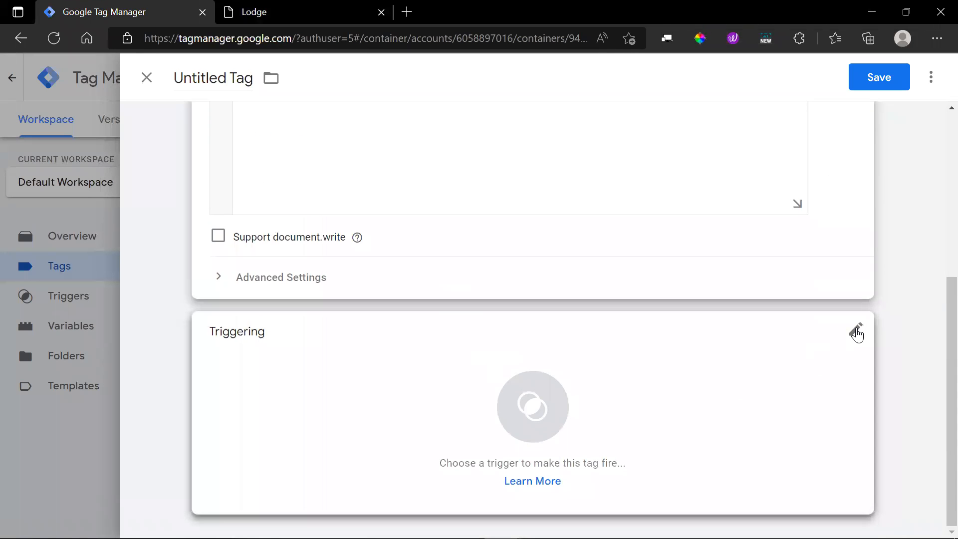
left_click(853, 331)
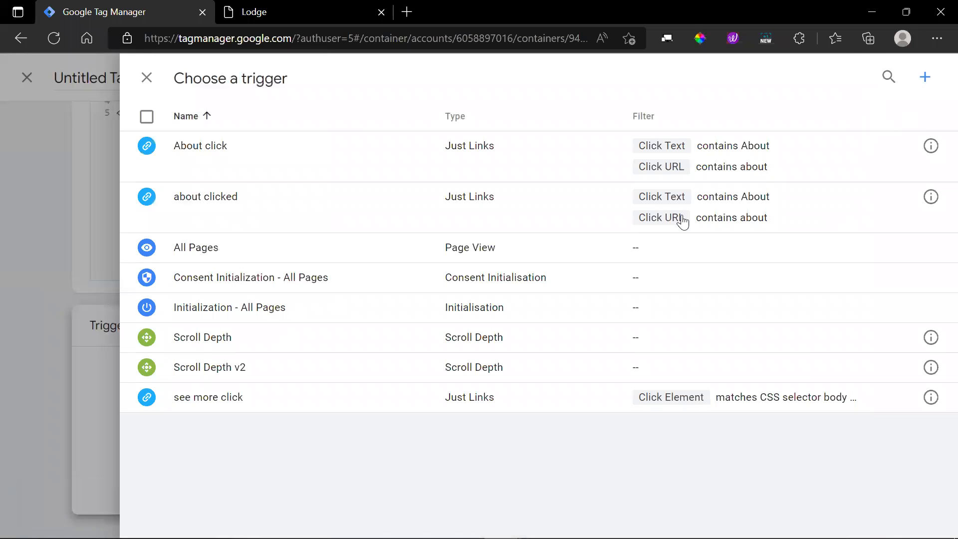
left_click(924, 77)
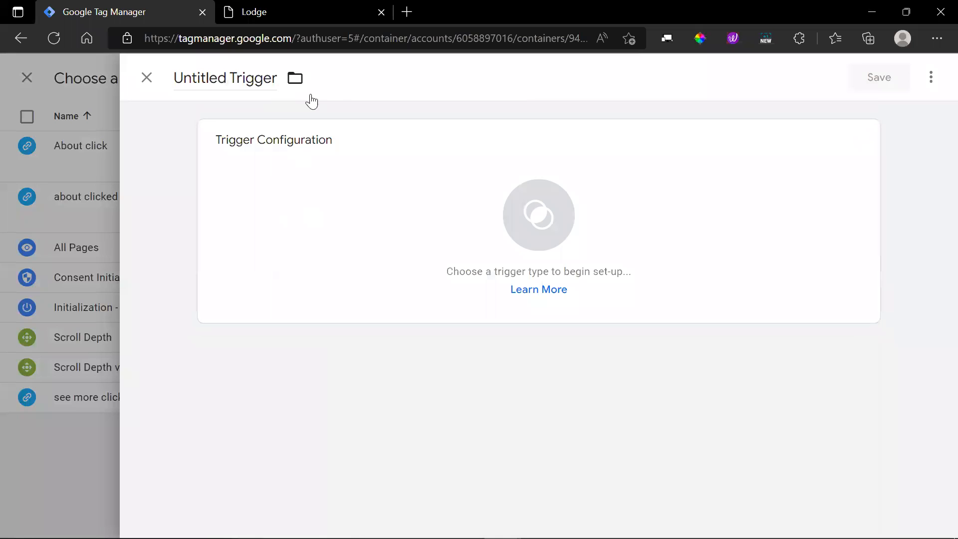
left_click(861, 145)
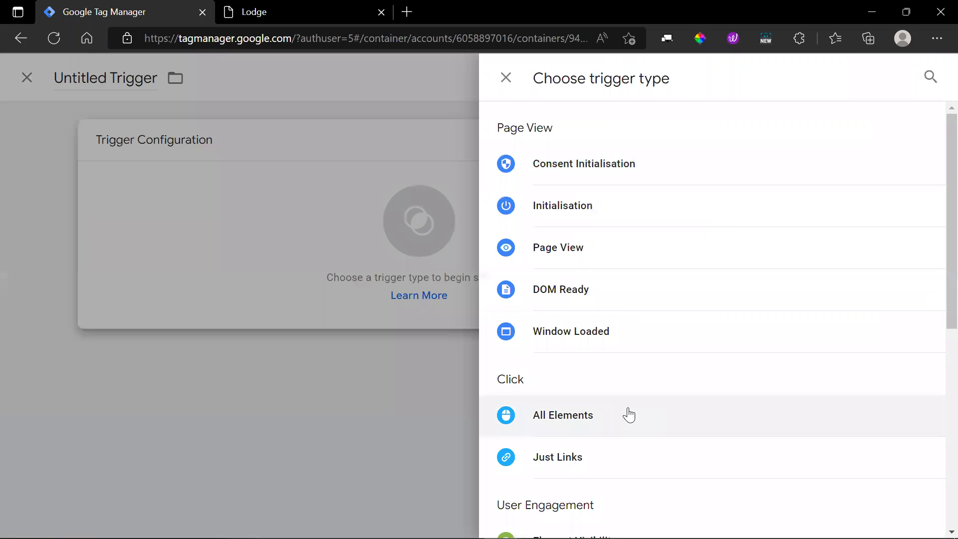
left_click(624, 450)
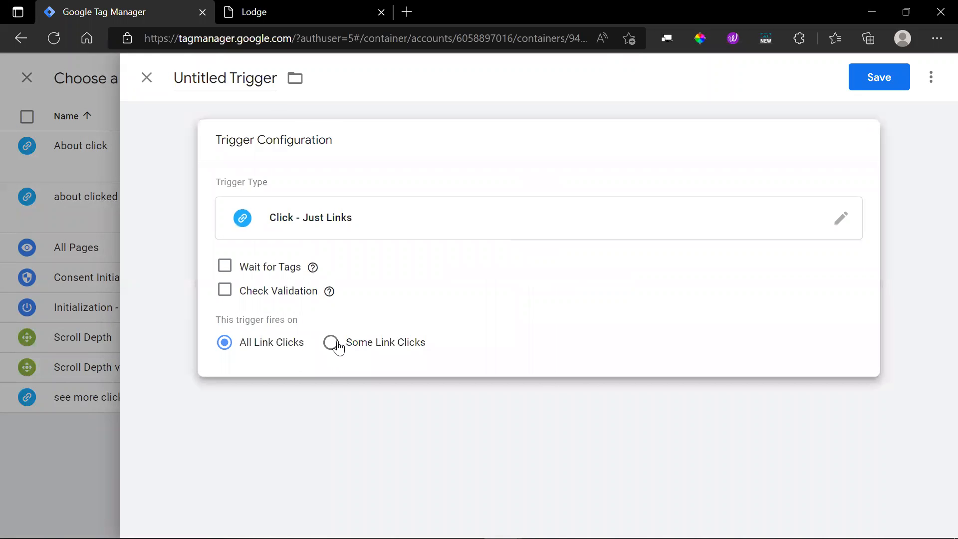
Restrict the trigger to some link clicks, with the condition Click Text contains Jewellery
left_click(401, 343)
left_click(388, 416)
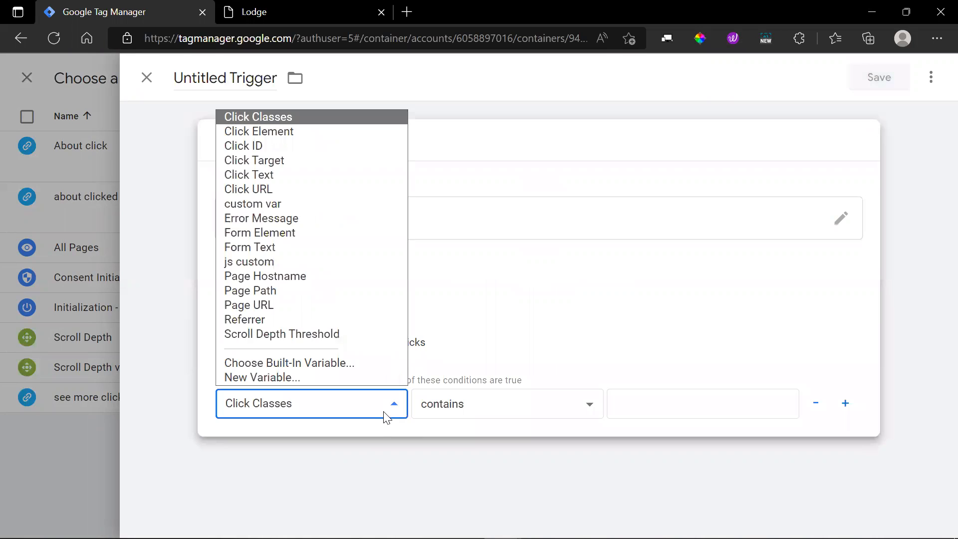
left_click(296, 172)
left_click(679, 408)
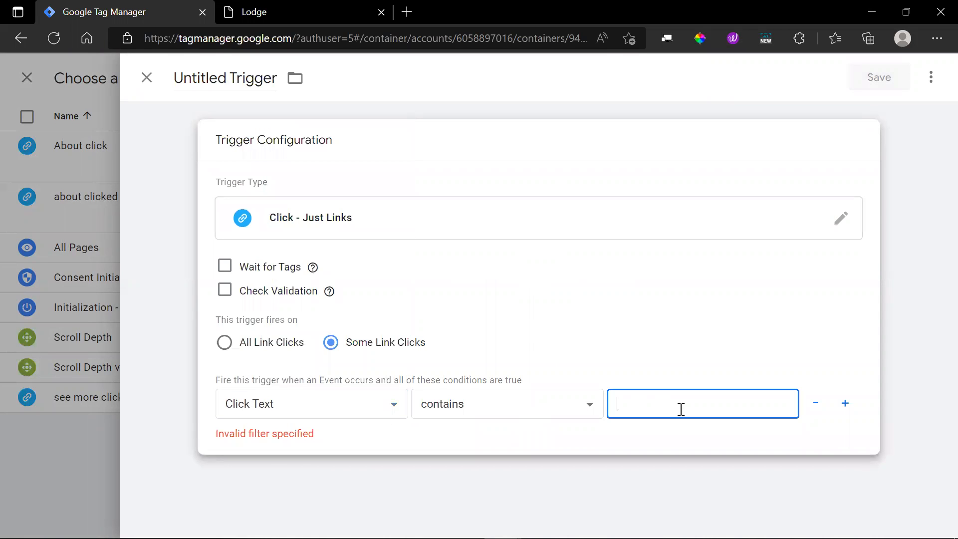
type("jewellery")
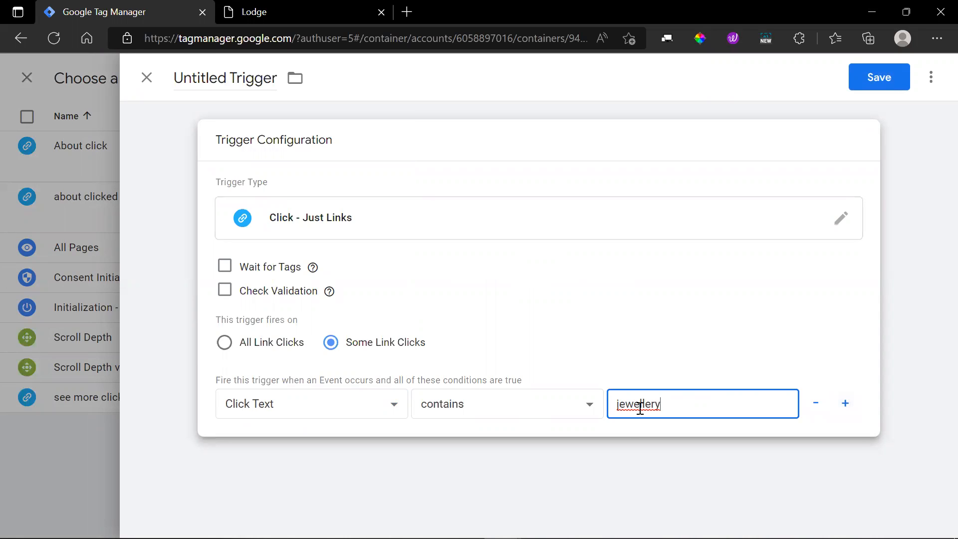
left_click(619, 404)
type("J")
key("Delete")
Add a second trigger condition: Click URL contains jewellery
left_click(849, 409)
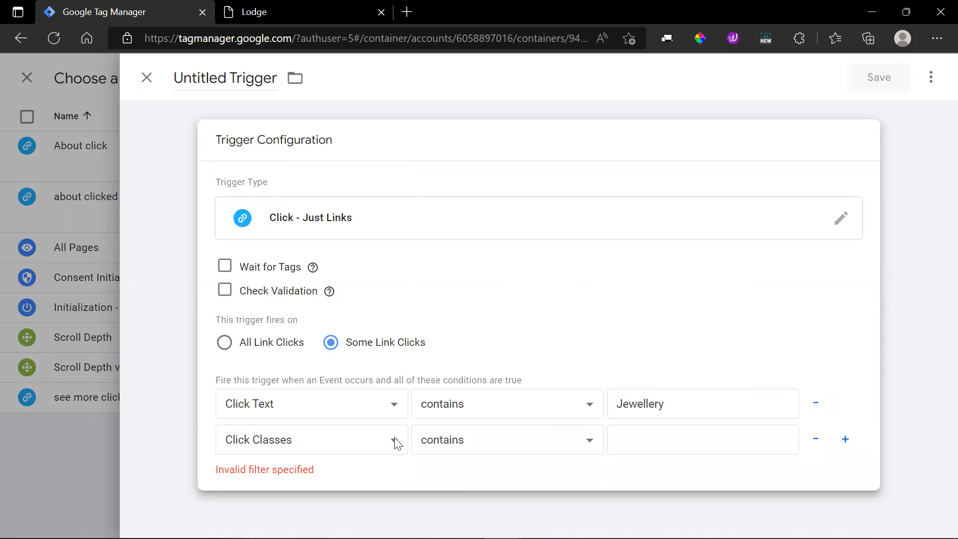
left_click(392, 440)
left_click(335, 226)
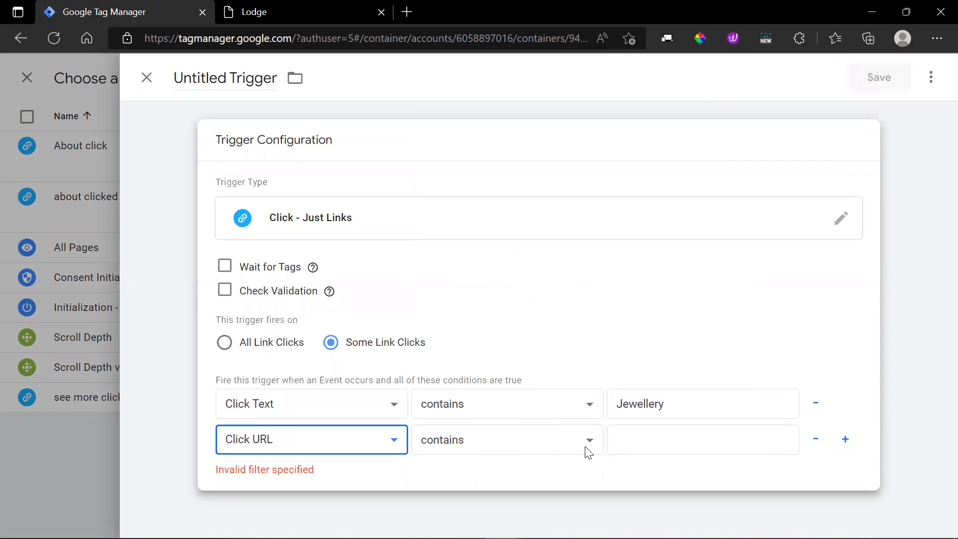
left_click(657, 437)
key("ctrl+v")
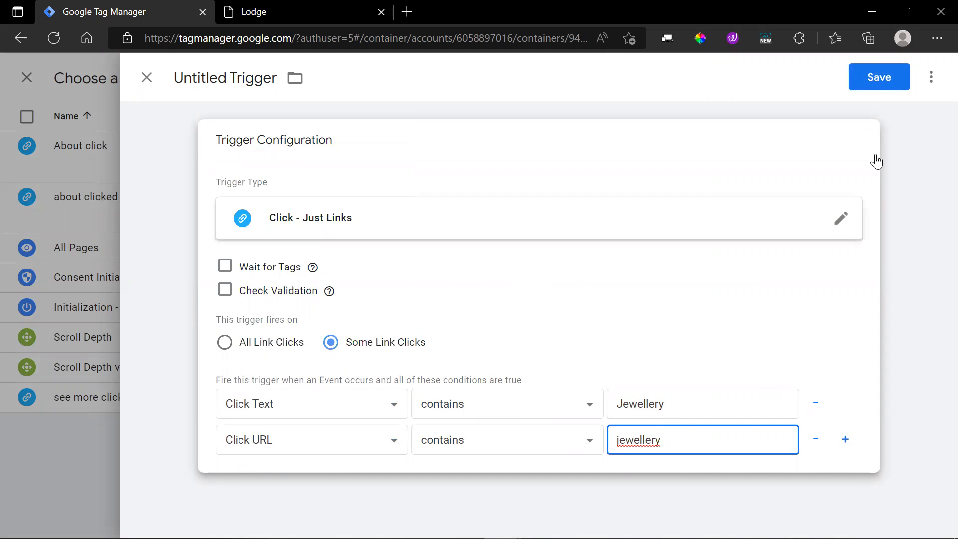
Save the trigger under the name "jewellery trig"
left_click(893, 80)
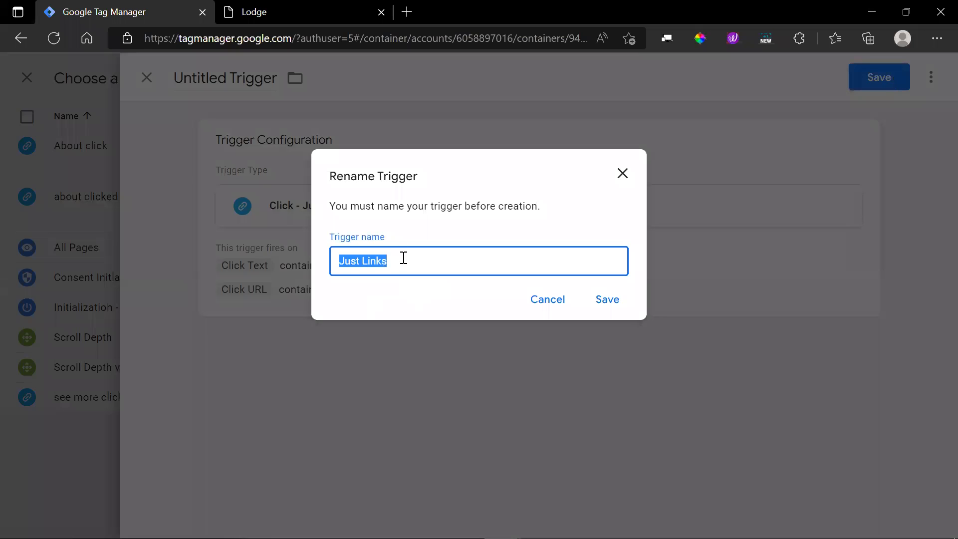
type("jwelee")
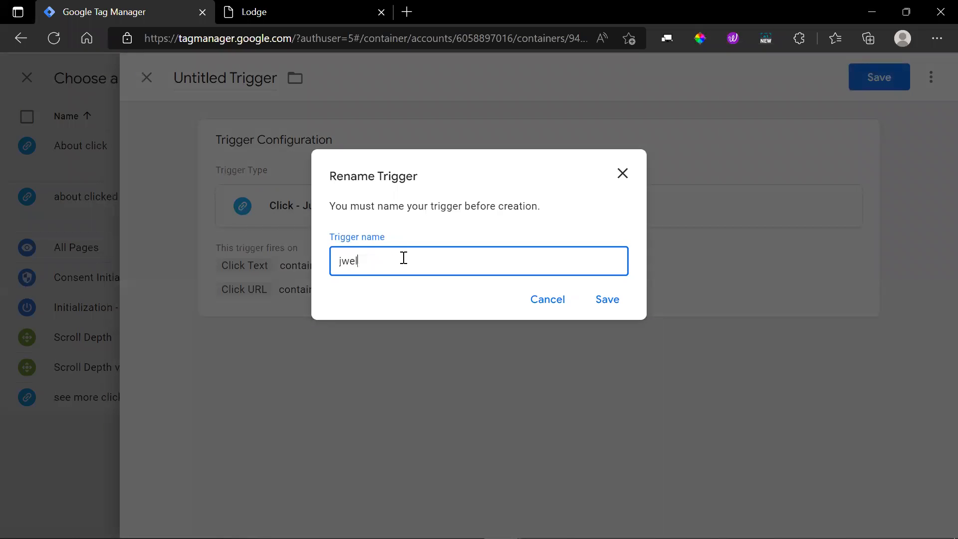
key("BackSpace")
key("BackSpace")
key("BackSpace")
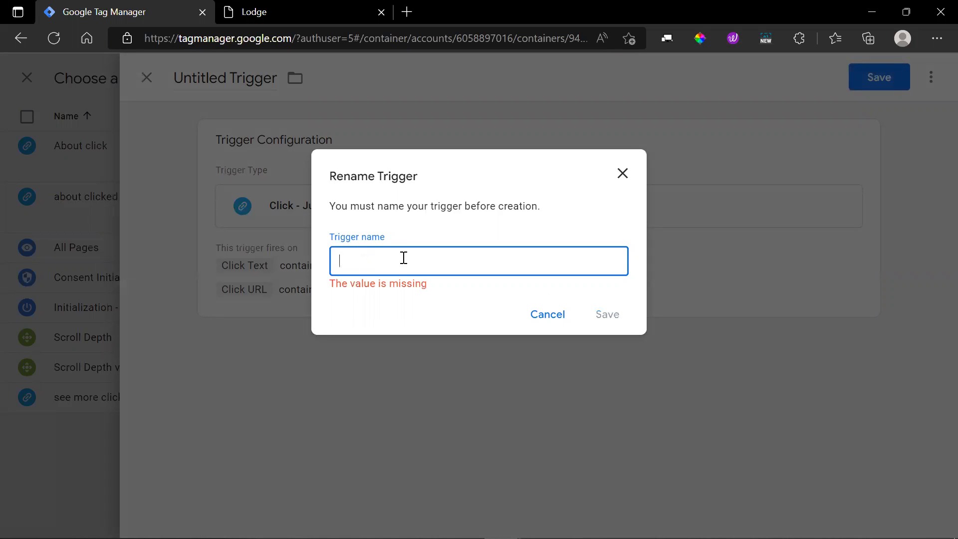
type("jewellery trig")
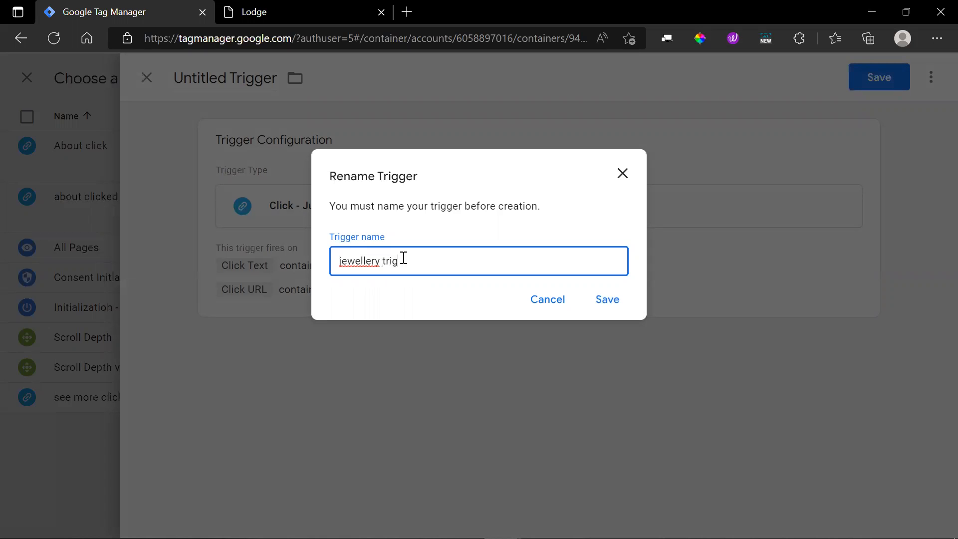
left_click(607, 299)
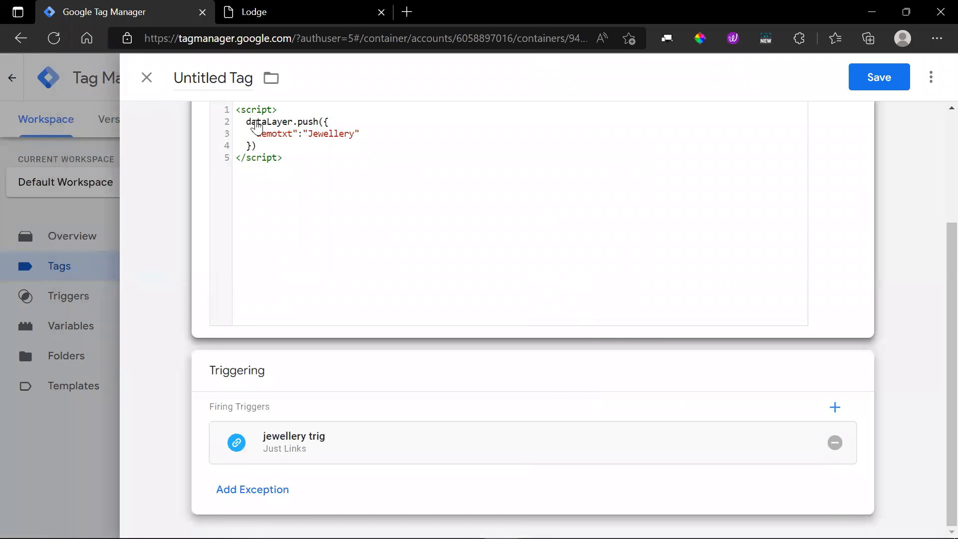
Save the Custom HTML tag under the name "Jewellery tag"
left_click(868, 79)
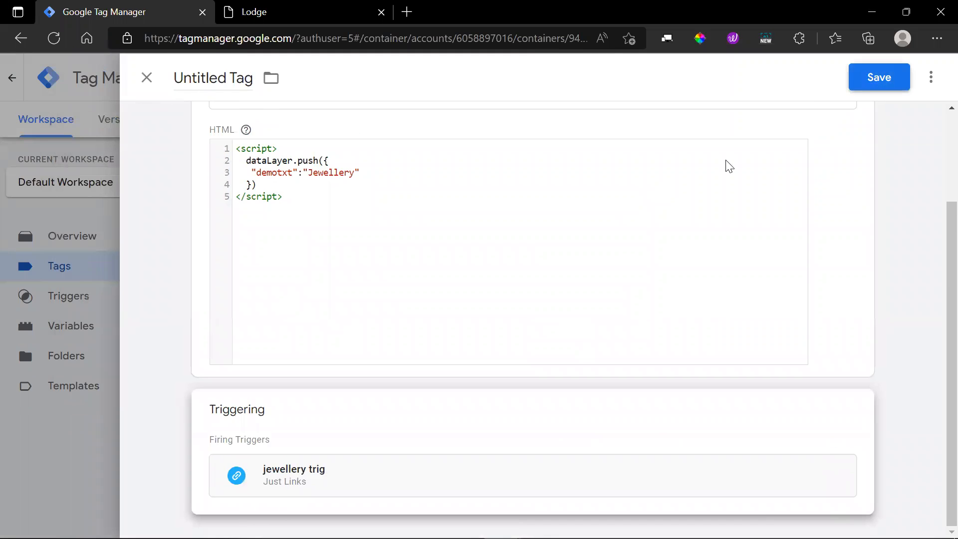
key("BackSpace")
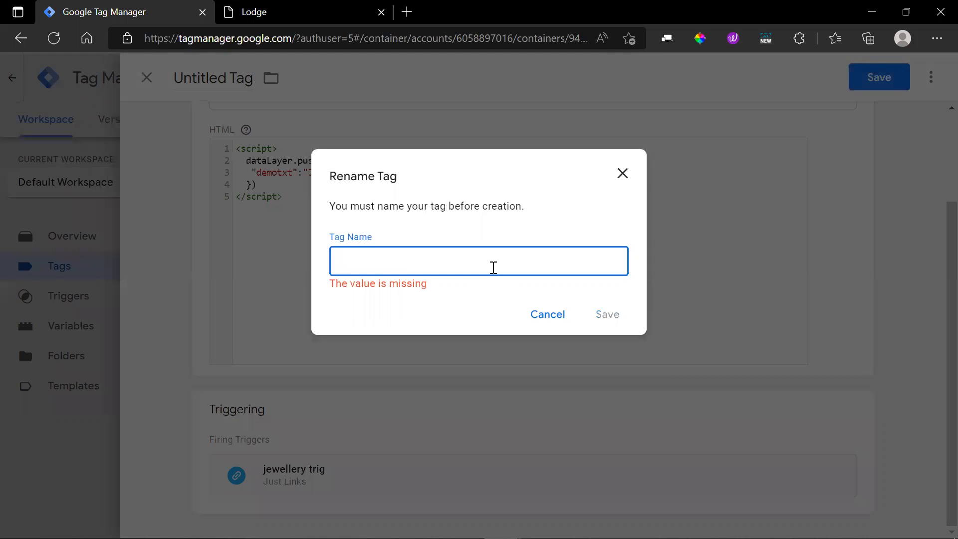
type("jewellery")
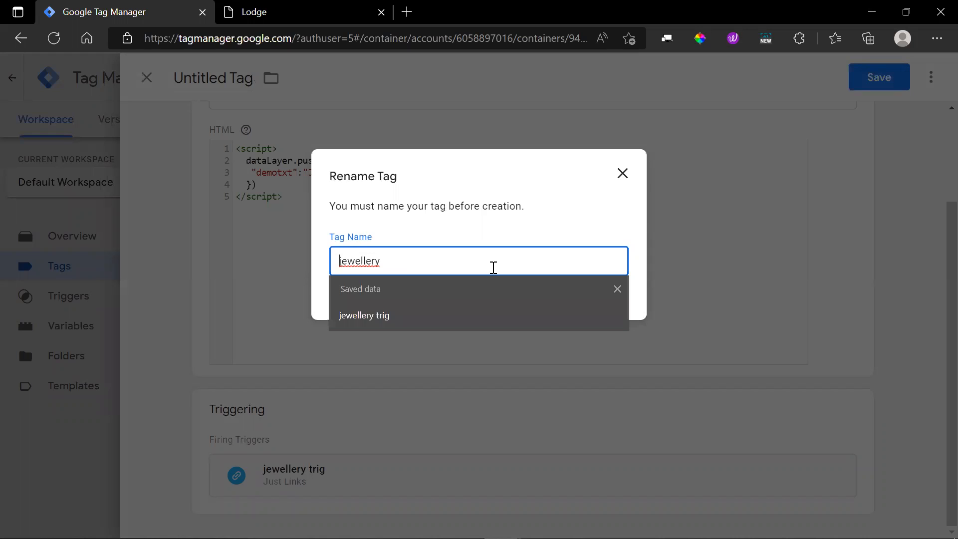
key("Delete")
type("J")
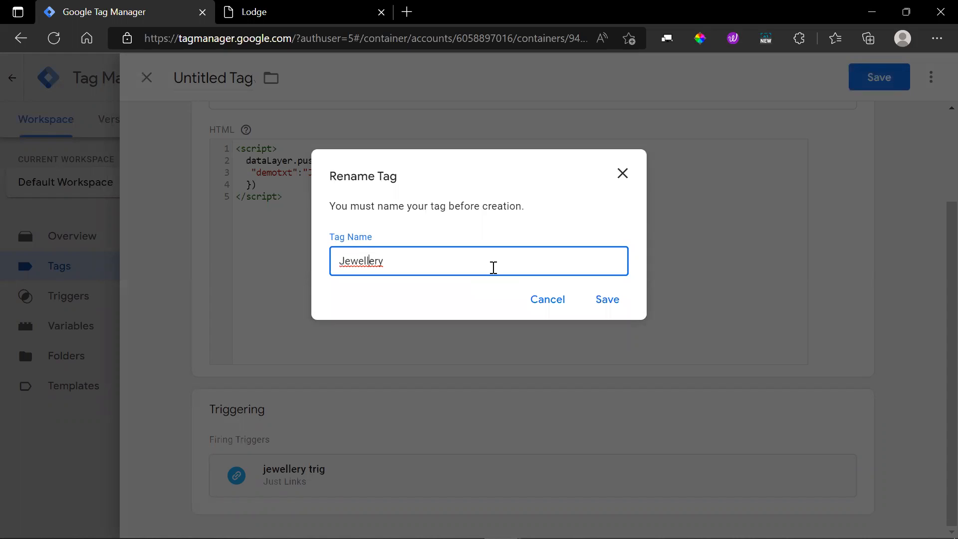
left_click(493, 268)
type("tag")
left_click(605, 299)
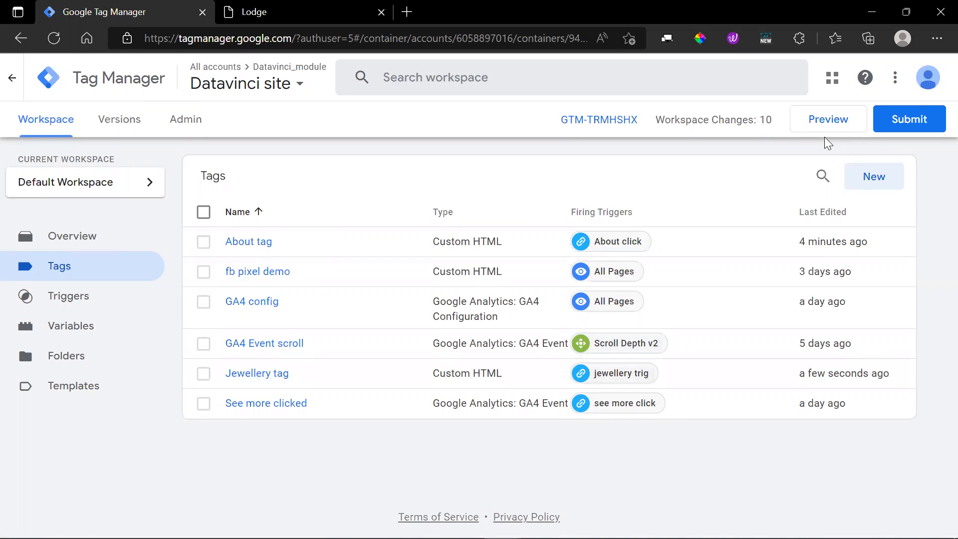
Close the Lodge browser tab and start preview mode, connecting Tag Assistant to the Lodge site
left_click(377, 13)
left_click(826, 125)
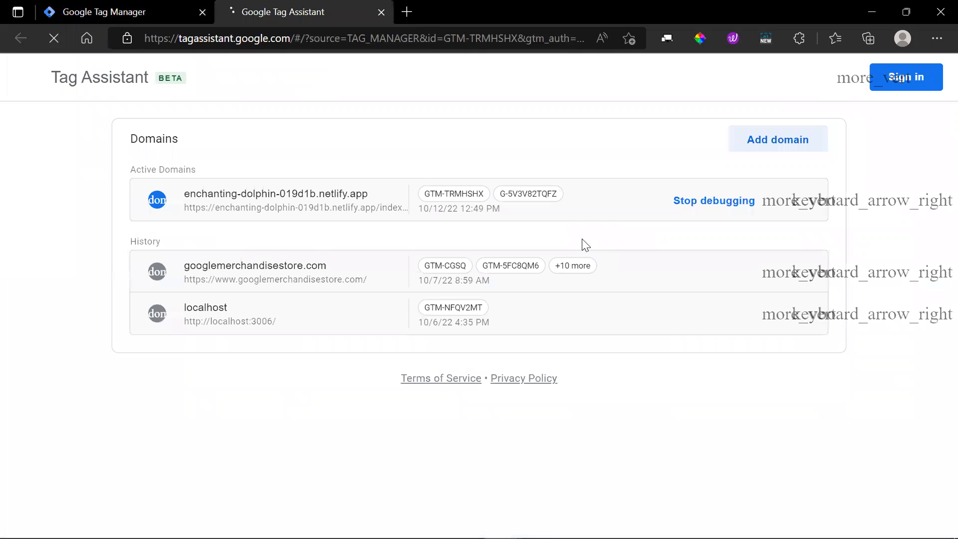
left_click(490, 455)
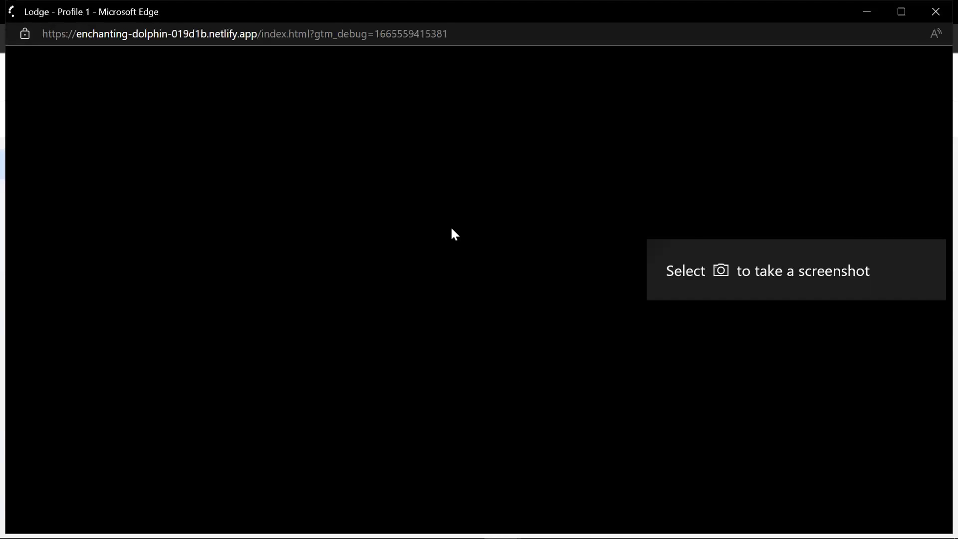
scroll(518, 164, "up", 2)
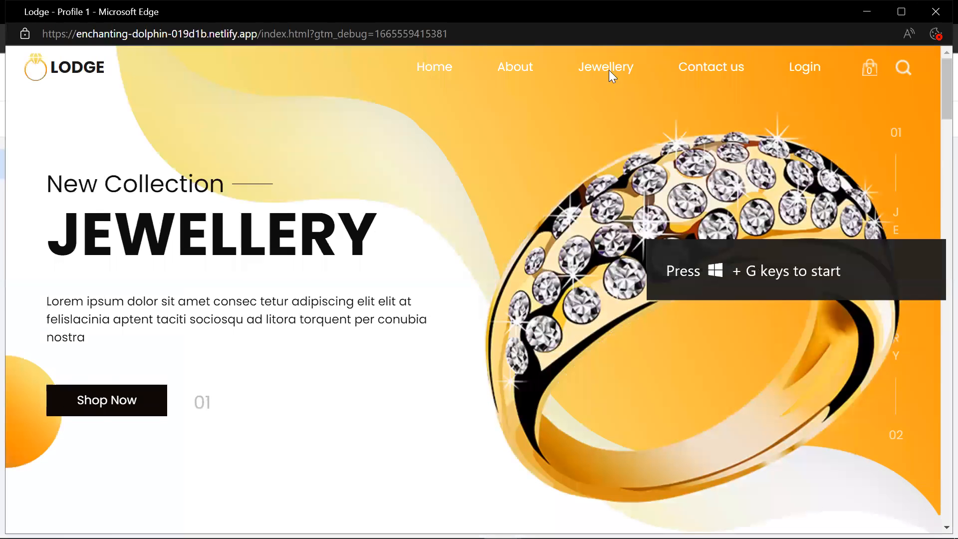
Open the Jewellery page in the preview window, minimize that window and continue to Tag Assistant's summary
left_click(614, 72)
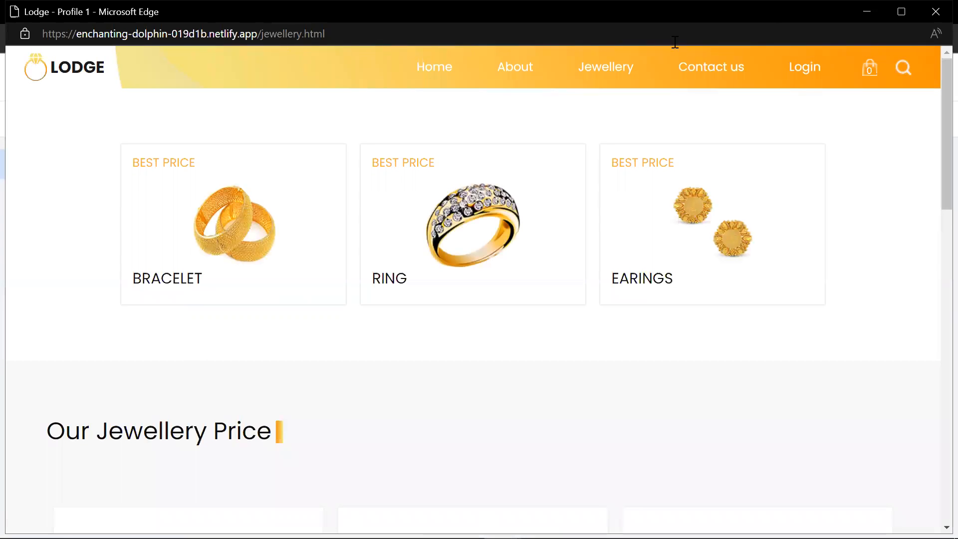
left_click(866, 12)
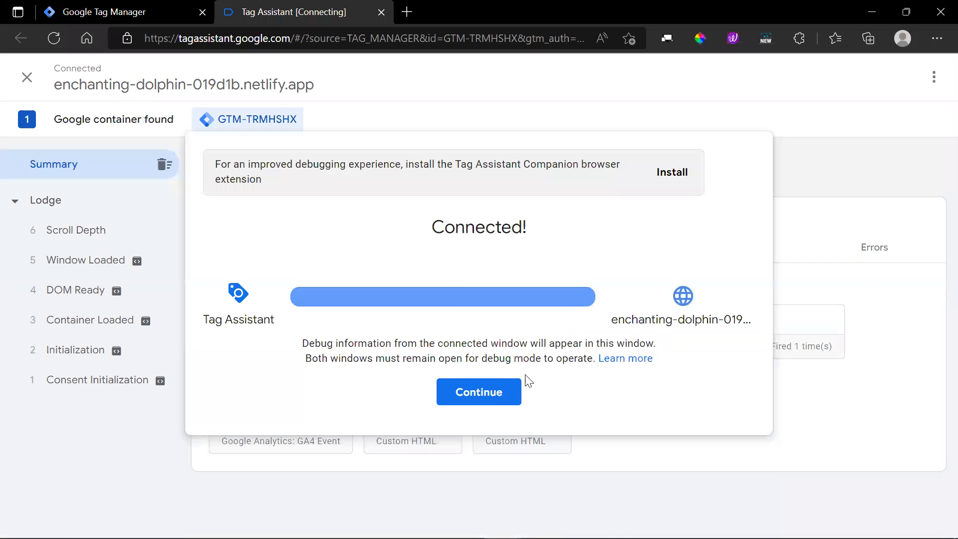
left_click(476, 394)
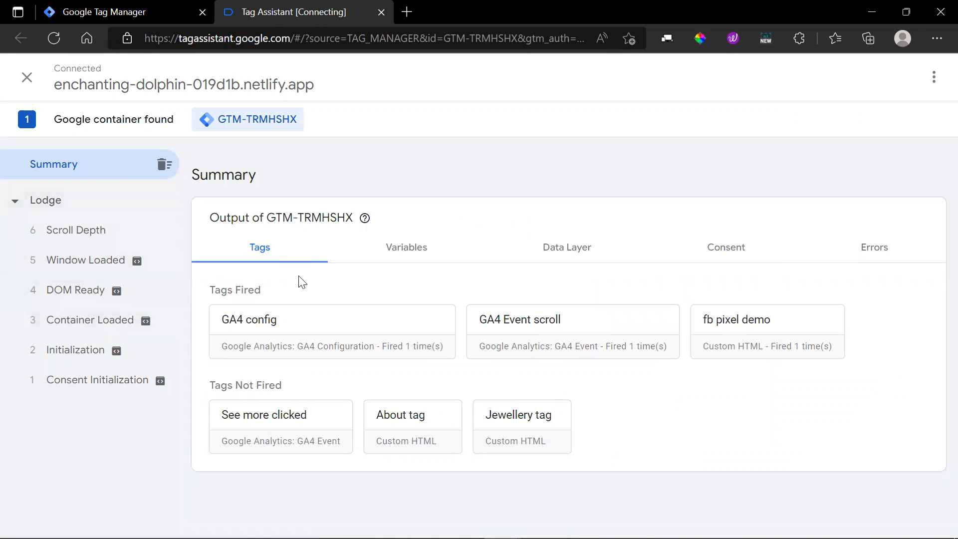
Follow the Jewellery link again in the Lodge preview window, minimize that window and inspect the Scroll Depth event in Tag Assistant
key("alt+Tab")
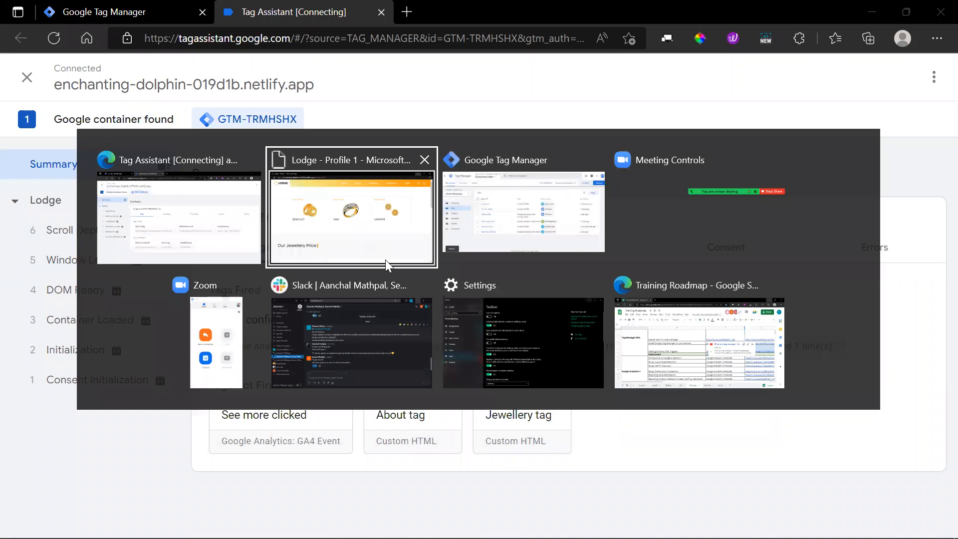
left_click(619, 75)
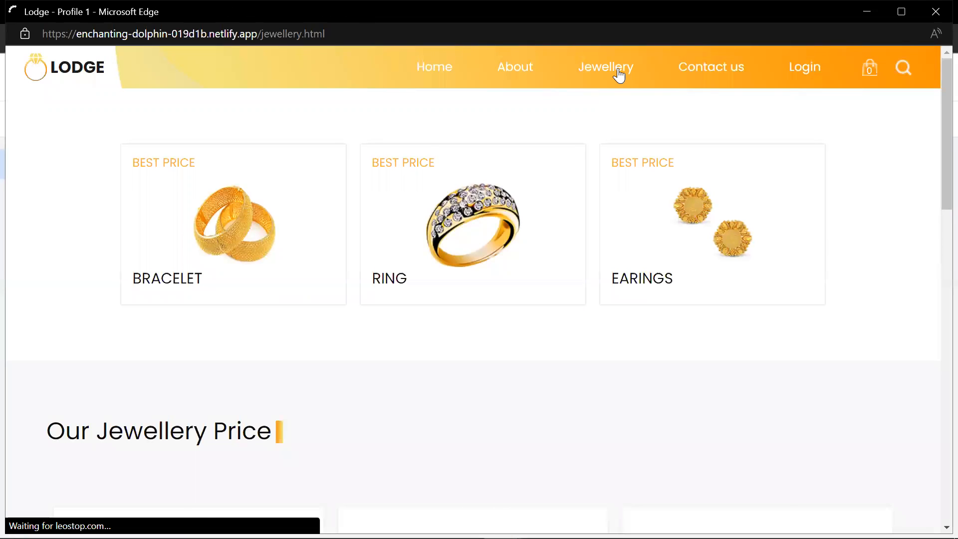
left_click(865, 12)
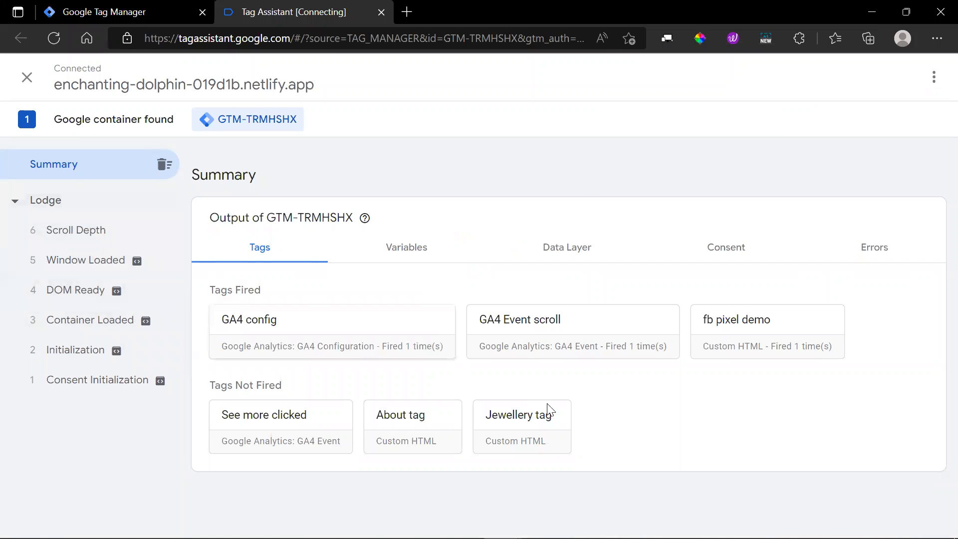
left_click(128, 231)
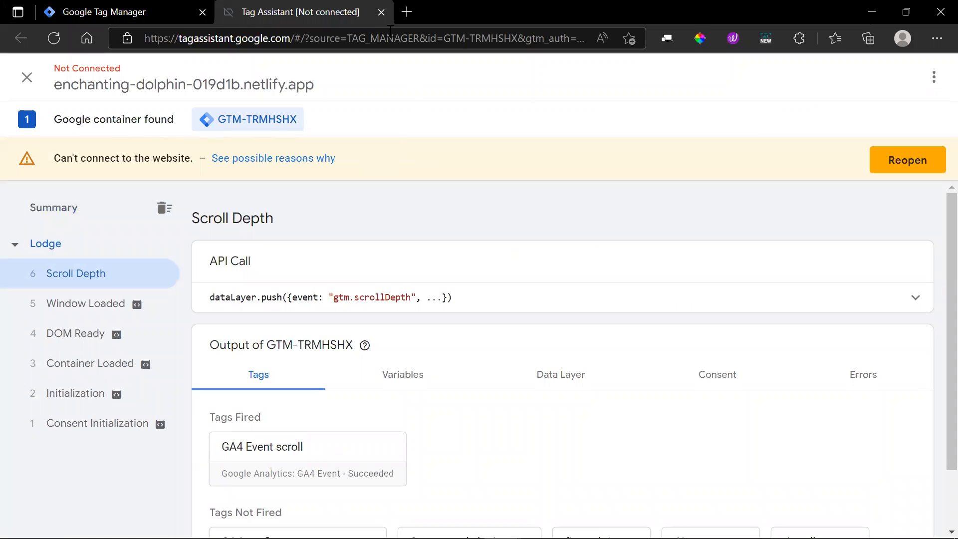
Close the Tag Assistant tab and restart preview mode, connecting Tag Assistant to the Lodge site again
left_click(381, 11)
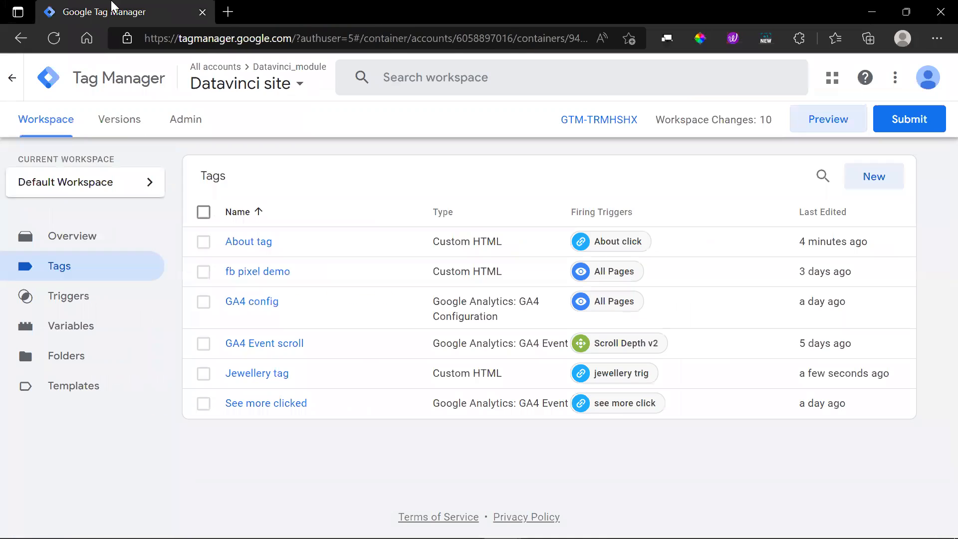
left_click(826, 120)
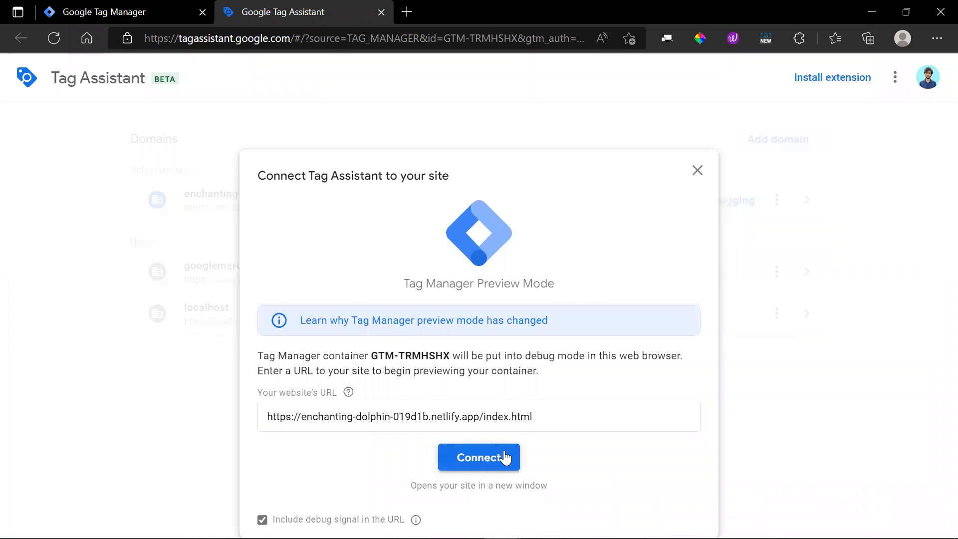
left_click(504, 457)
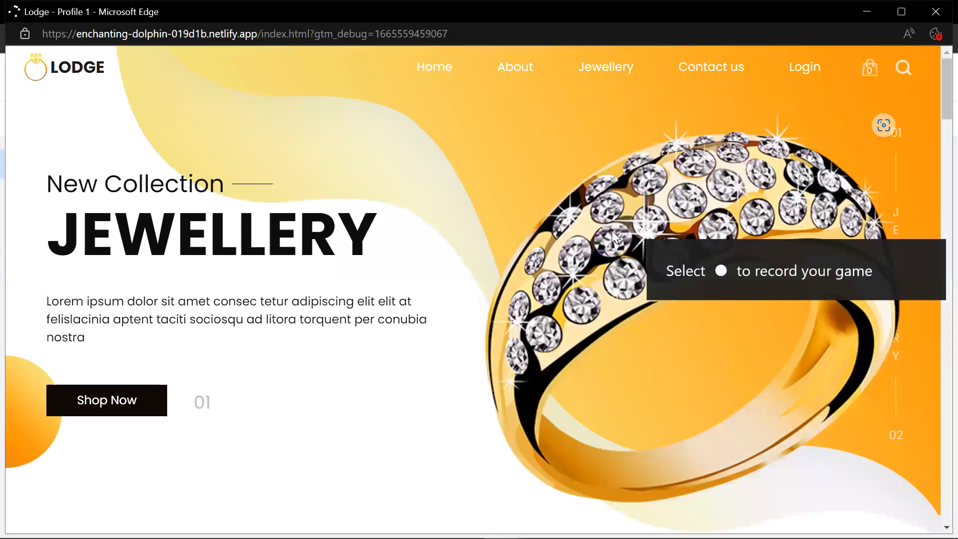
Follow the Jewellery link in the new preview window, minimize that window and continue to Tag Assistant's event list
scroll(500, 253, "down", 10)
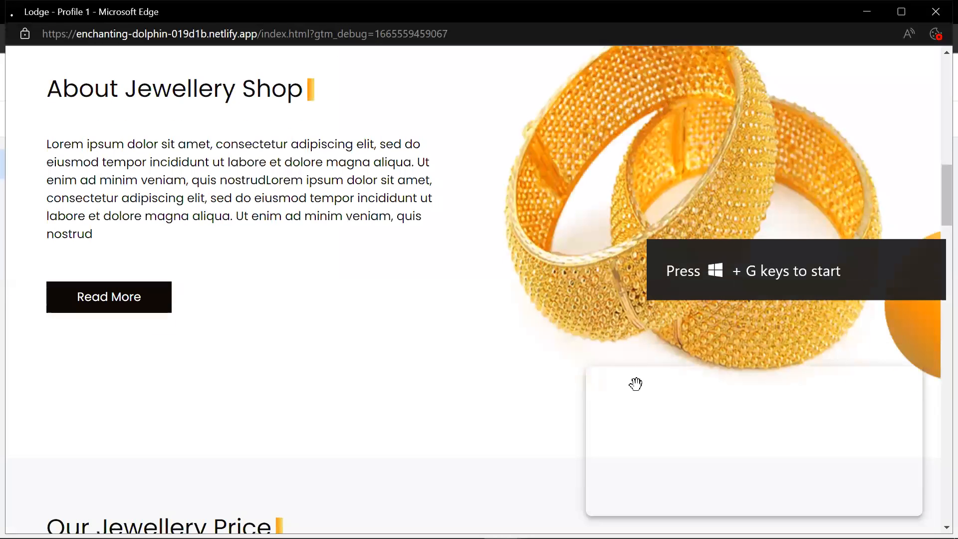
scroll(675, 318, "up", 10)
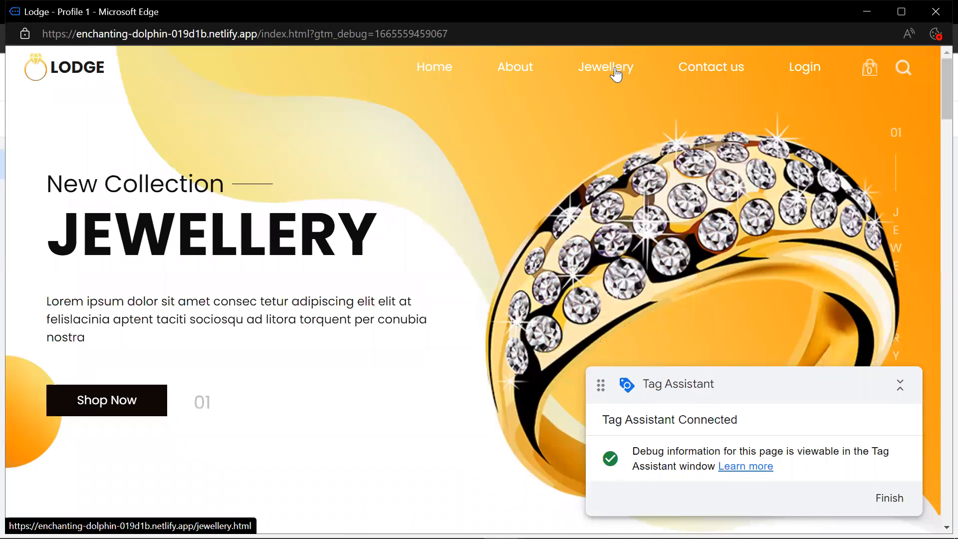
left_click(616, 70)
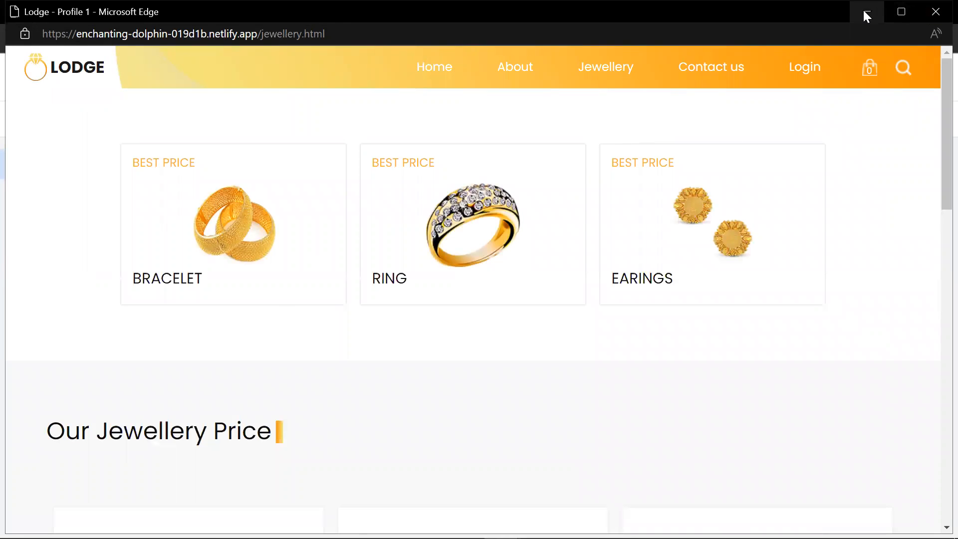
left_click(865, 15)
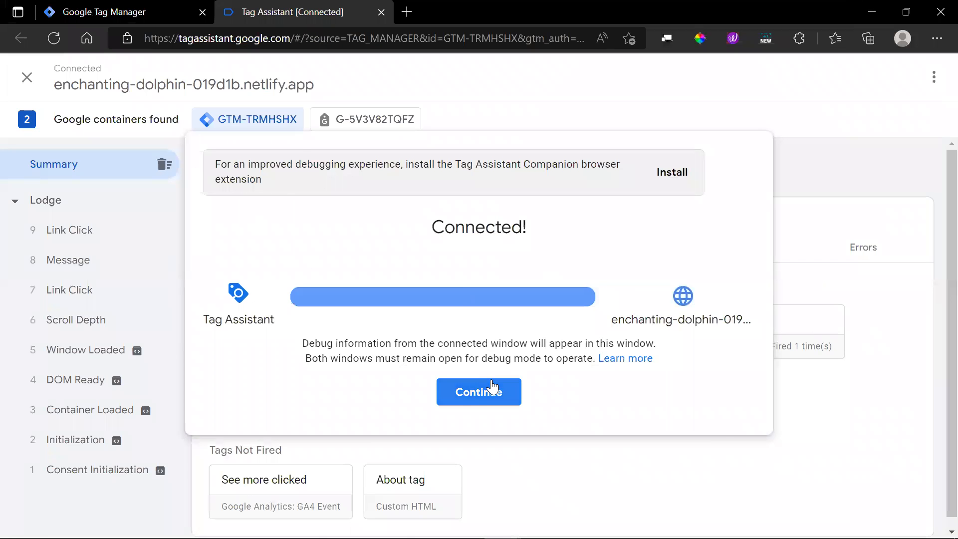
left_click(486, 391)
Check which tags fired on the two Link Click events
left_click(68, 230)
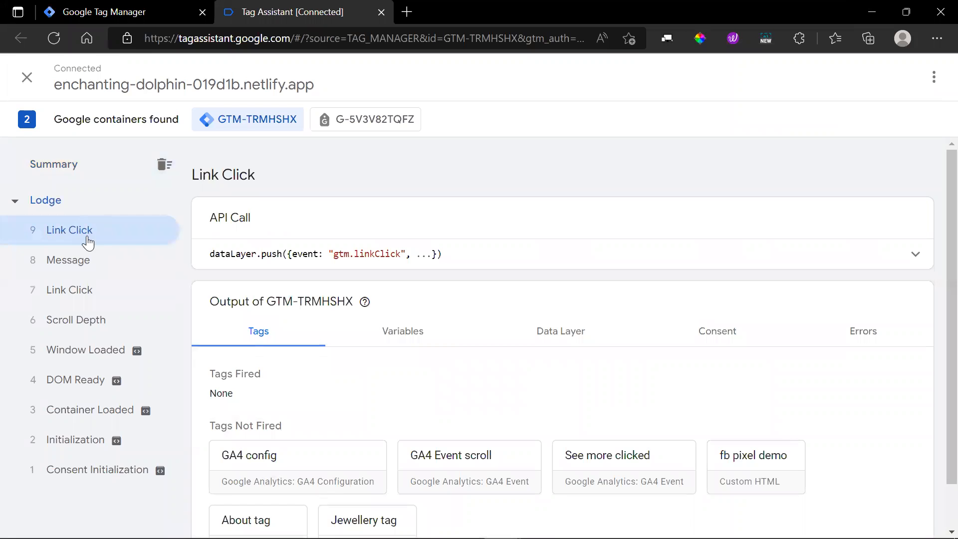
scroll(397, 364, "down", 1)
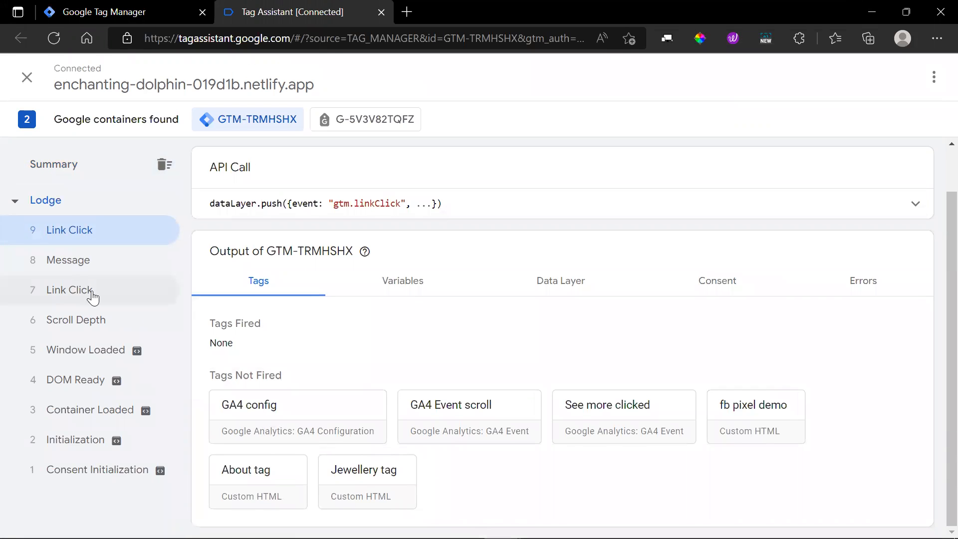
left_click(123, 290)
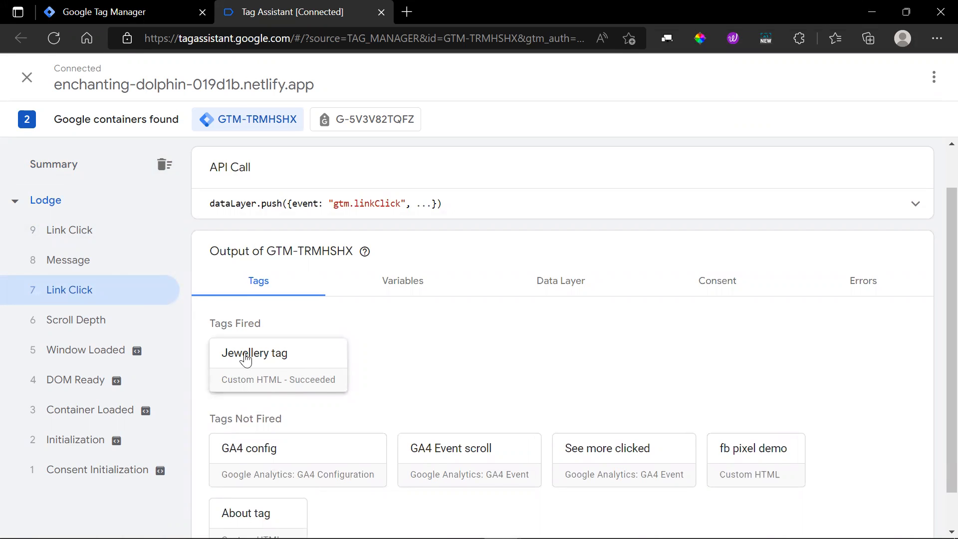
Examine the variable values recorded for the Message event
left_click(106, 262)
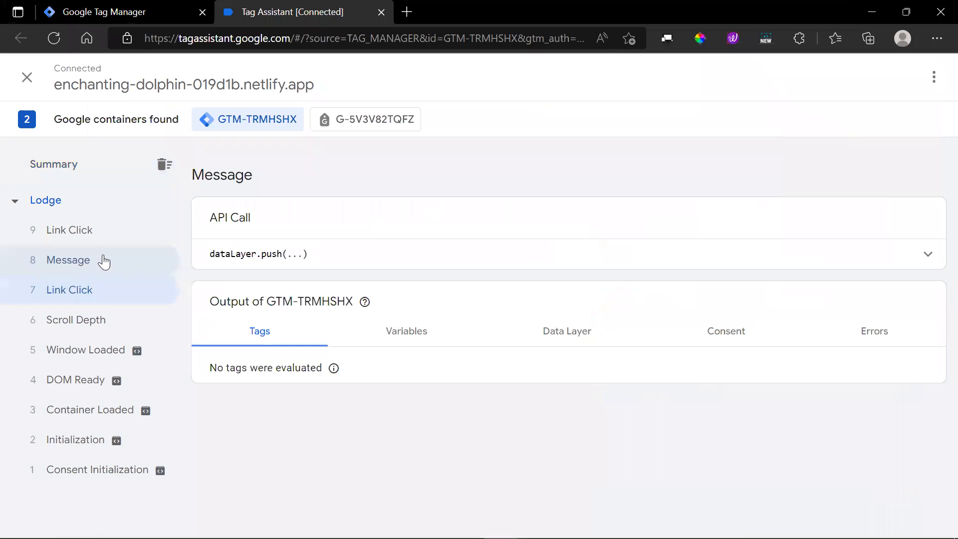
left_click(414, 342)
scroll(414, 354, "down", 8)
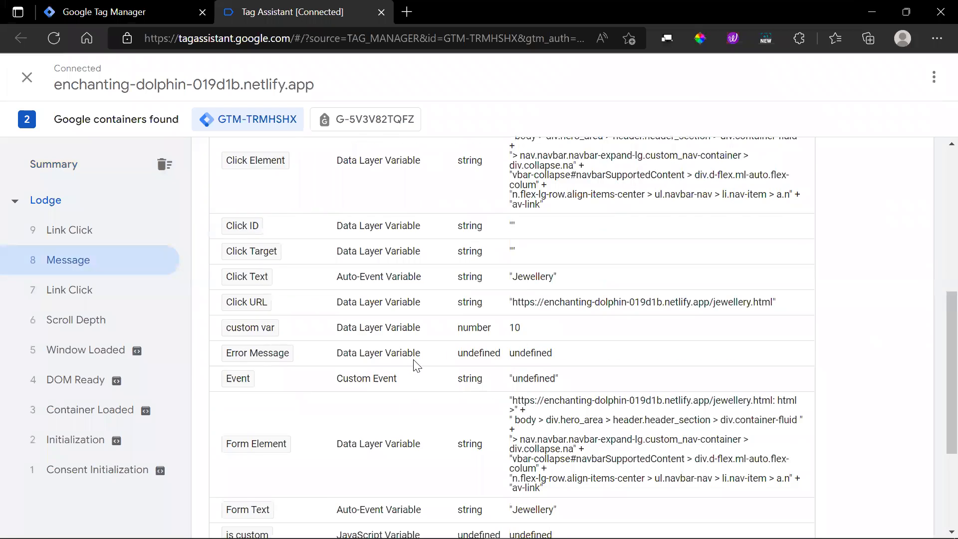
scroll(416, 367, "up", 6)
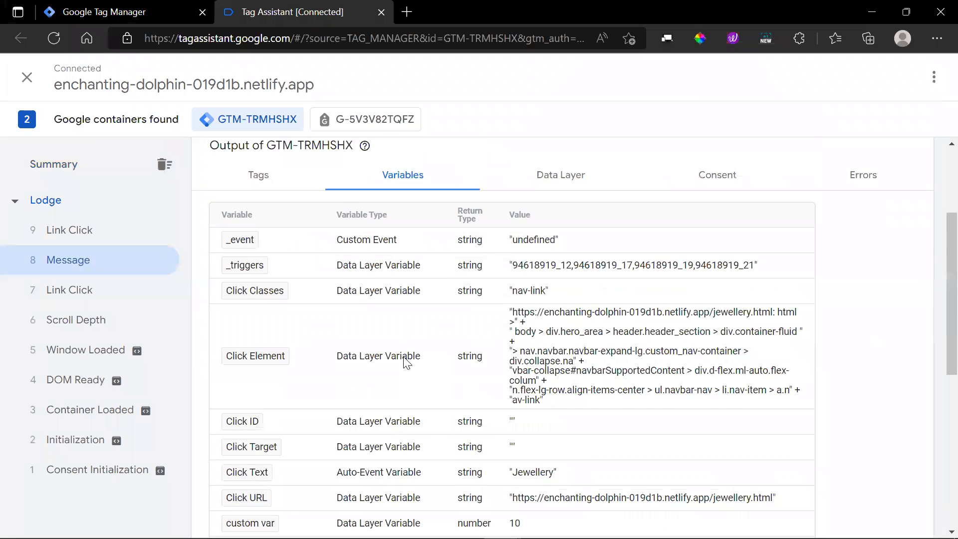
scroll(369, 407, "down", 2)
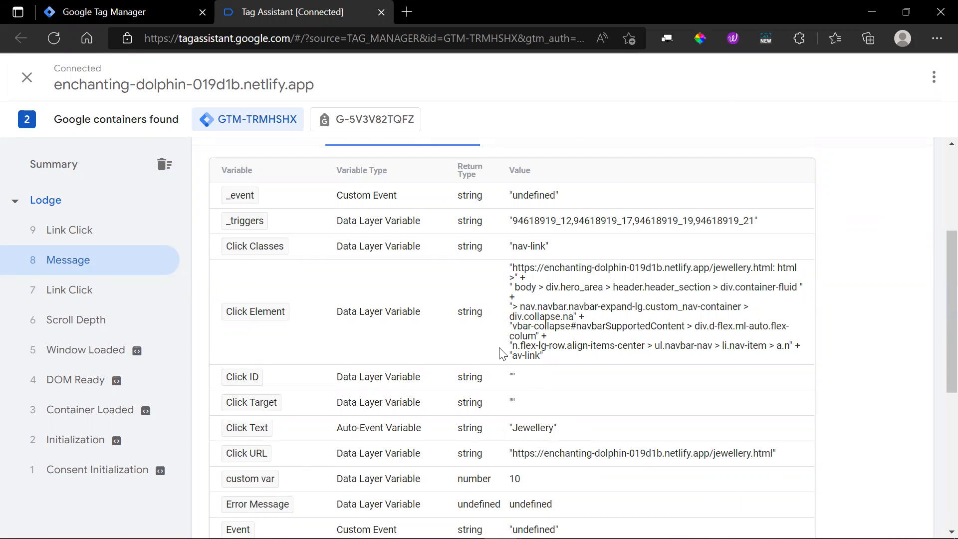
scroll(501, 352, "up", 4)
Examine the Message event's data layer contents for the demotxt entry
left_click(601, 338)
scroll(470, 402, "down", 5)
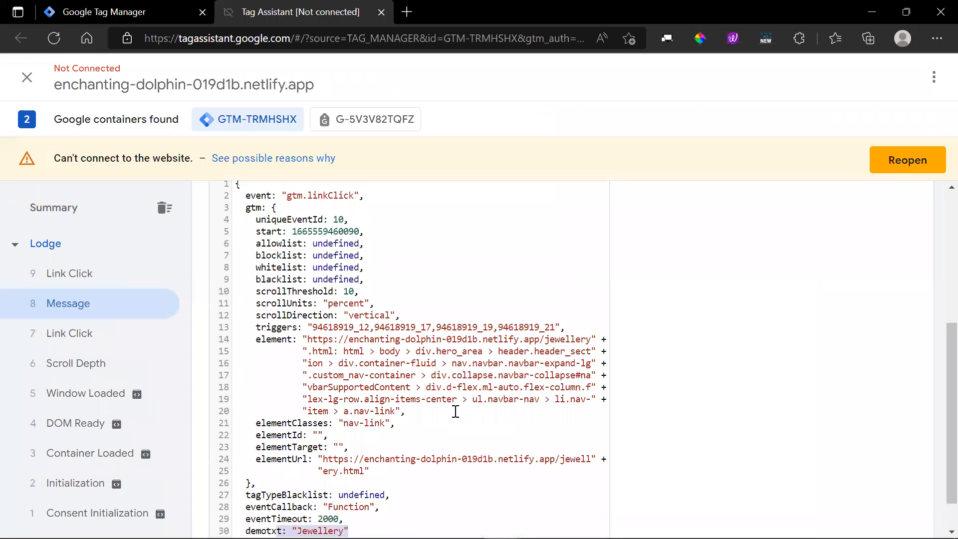
scroll(469, 403, "down", 2)
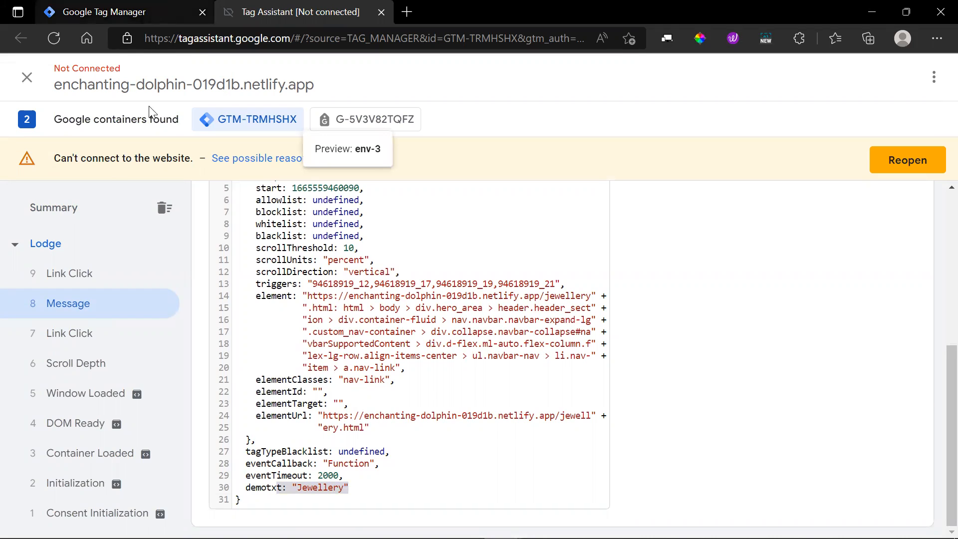
Close the Tag Assistant tab and the Lodge preview window, returning to the Tag Manager workspace
left_click(133, 4)
left_click(381, 13)
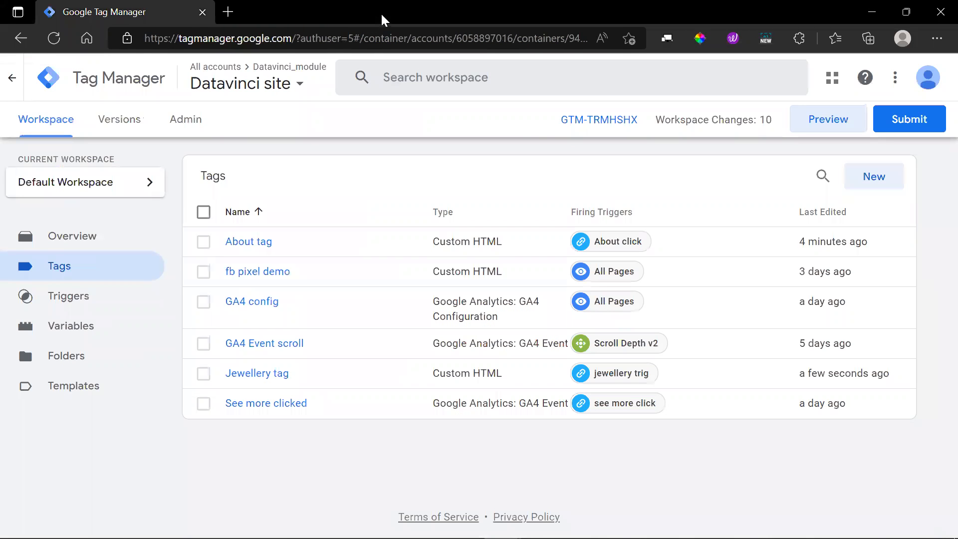
key("alt+Tab")
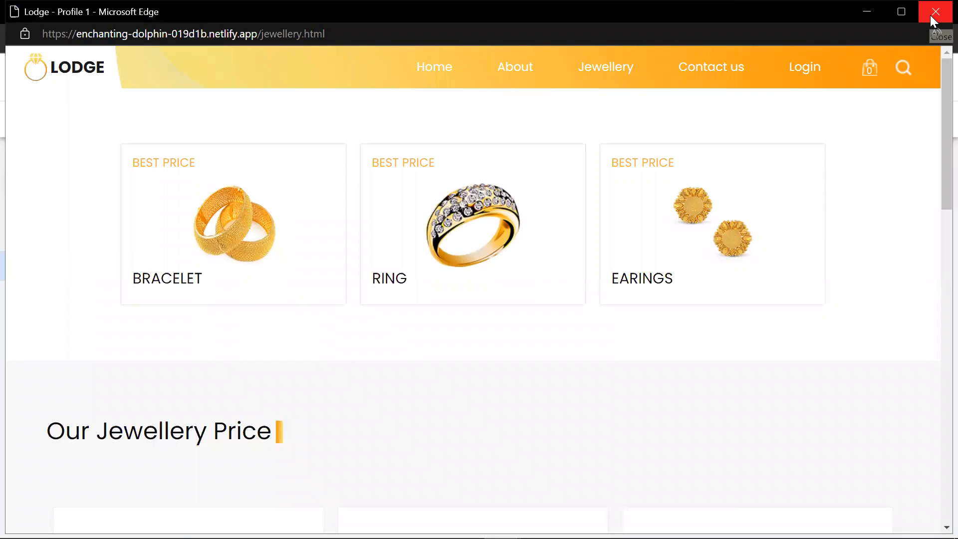
key("alt+Tab")
key("alt+Tab")
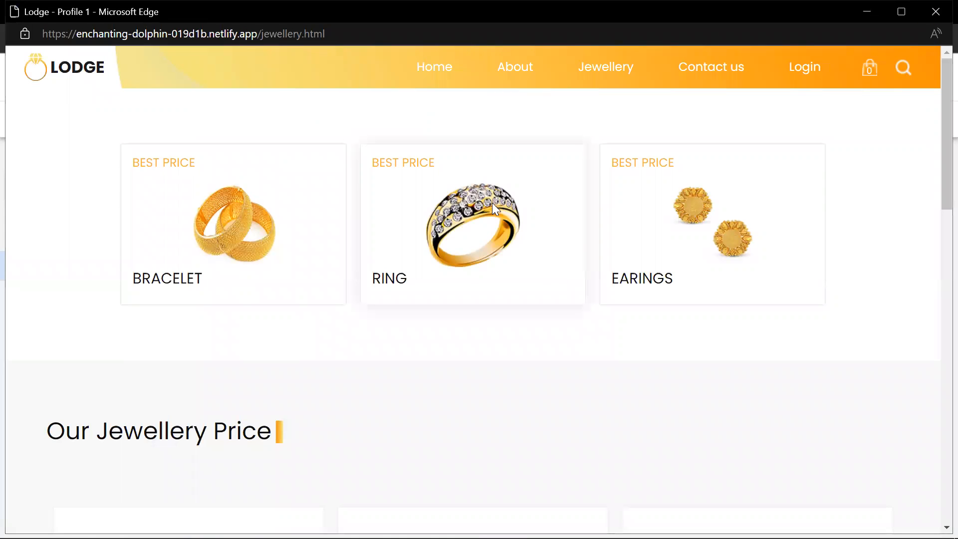
left_click(936, 15)
key("alt+Tab")
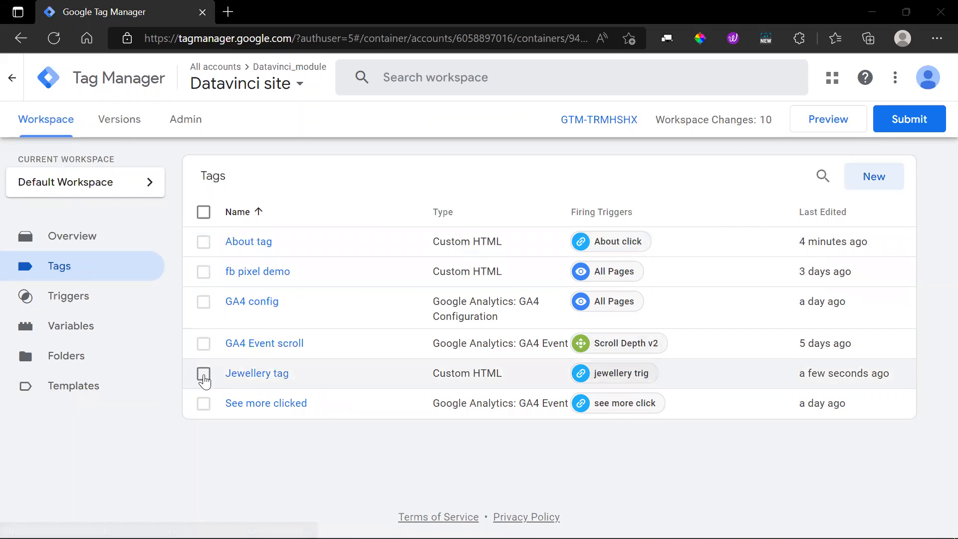
Delete the Jewellery tag from the workspace
left_click(204, 373)
left_click(858, 179)
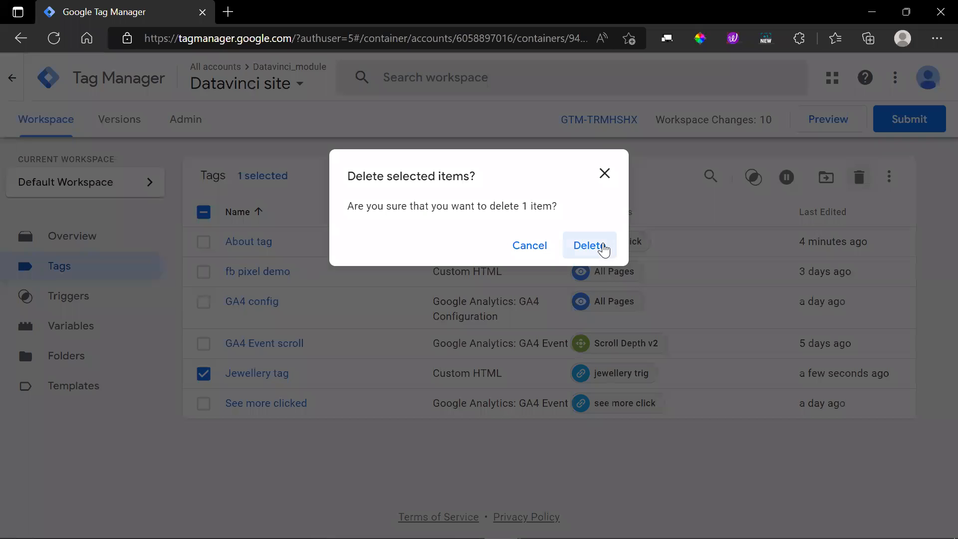
left_click(589, 246)
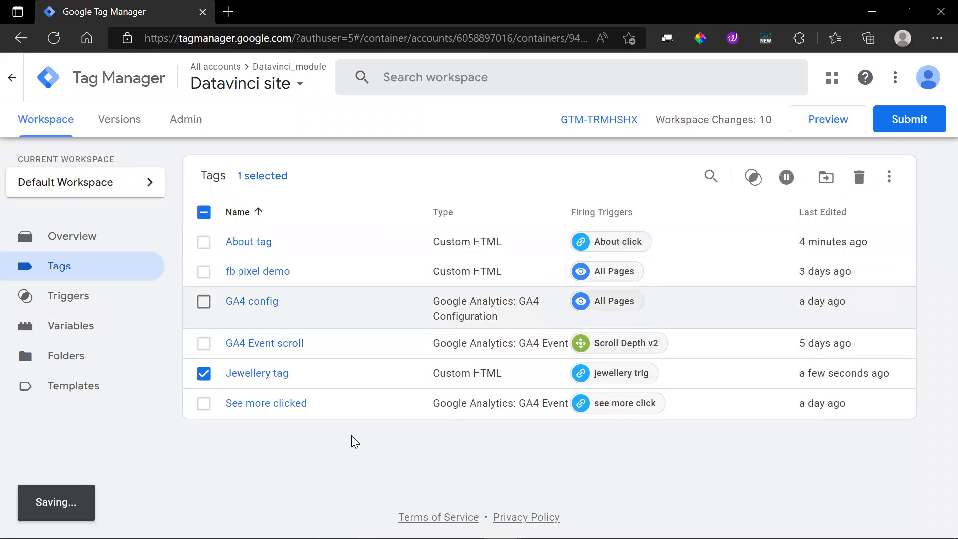
In the About tag's HTML, replace the demotxt value with the variable "{{Click Text}}" inside the quotes
left_click(259, 244)
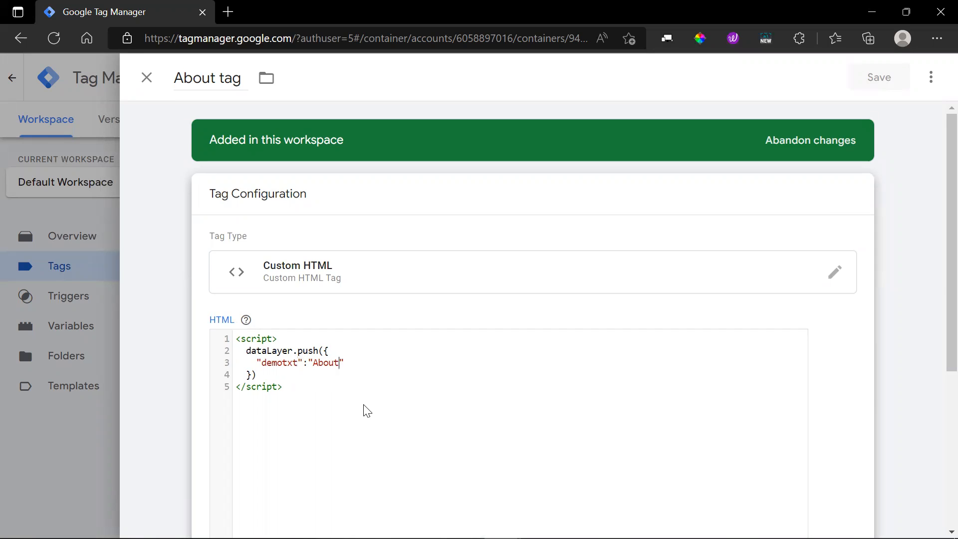
key("BackSpace")
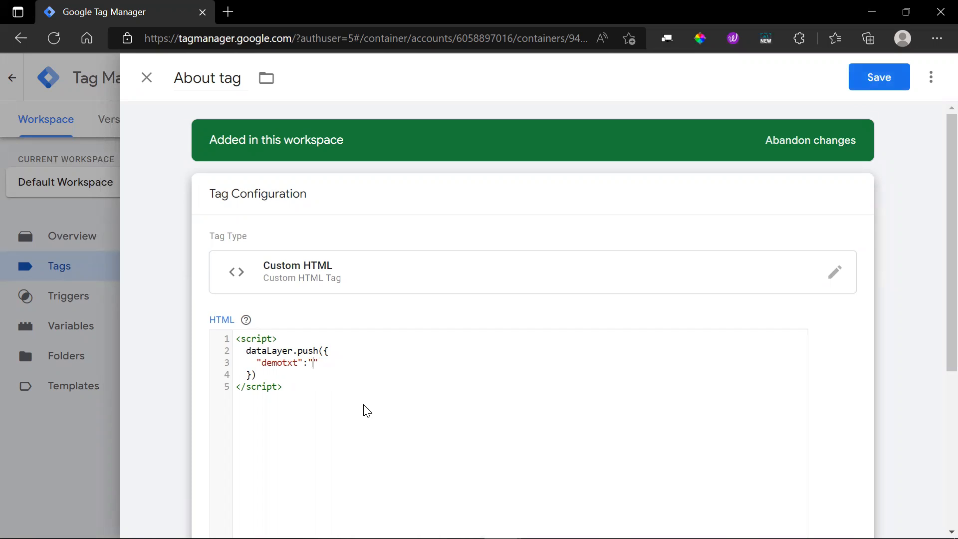
type("{{}}")
type("{")
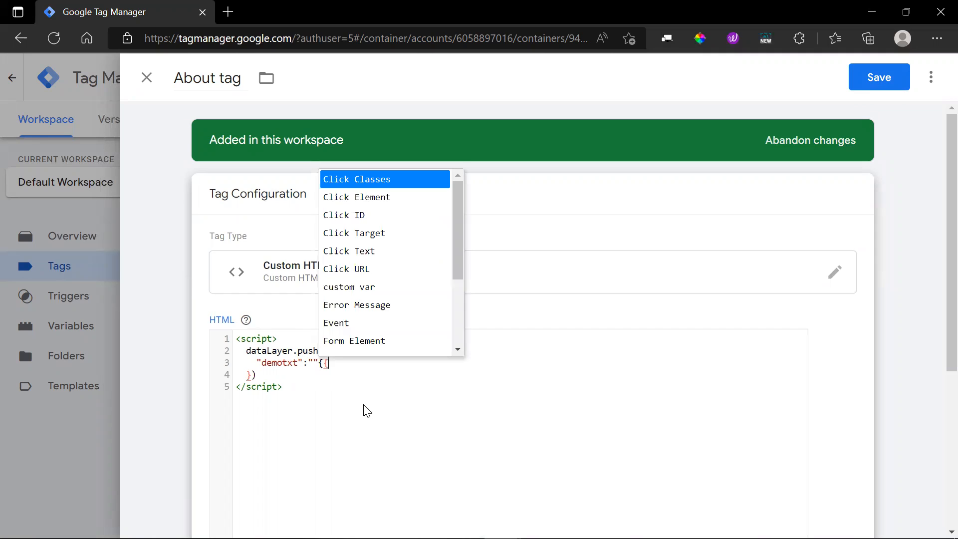
left_click(361, 251)
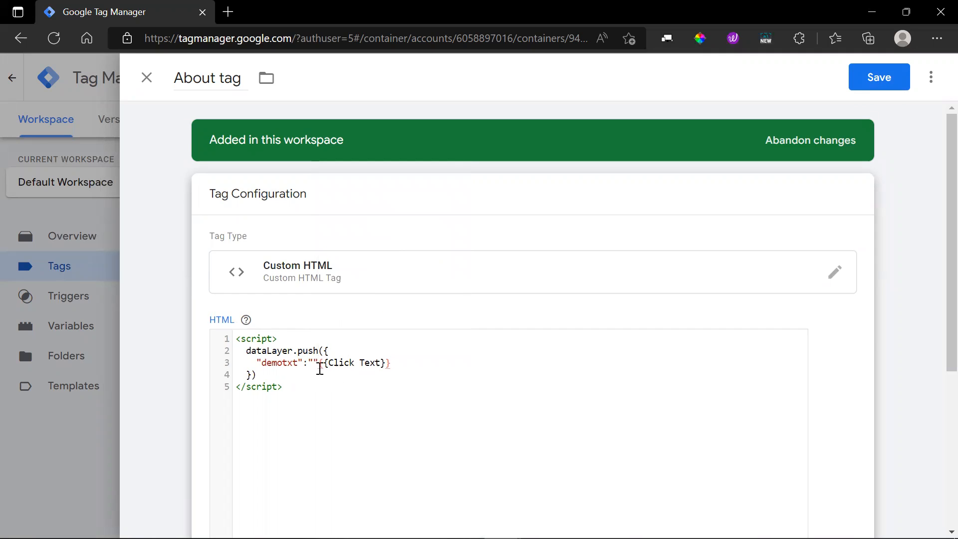
key("BackSpace")
key("End")
Add jewellery trig as a second firing trigger of the About tag and save the tag
scroll(397, 371, "down", 1)
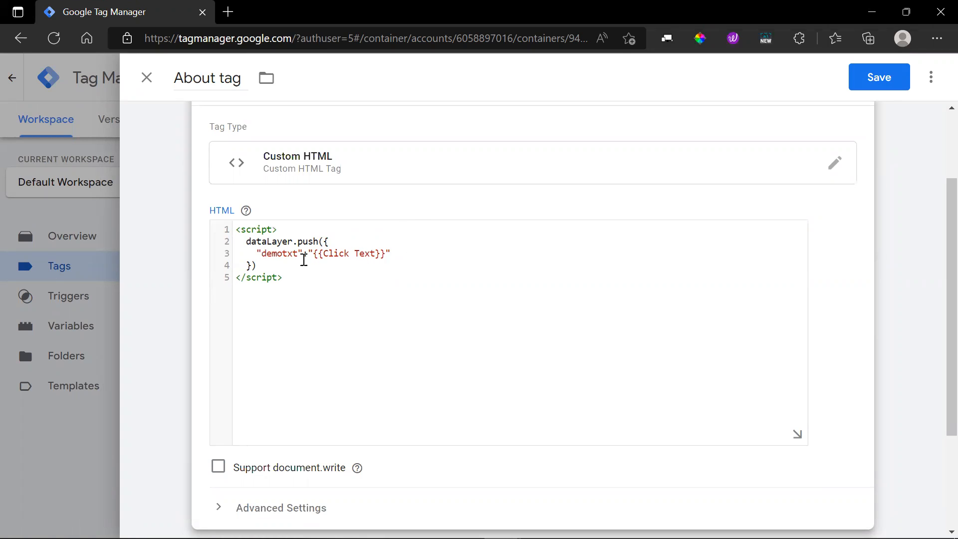
scroll(419, 312, "down", 2)
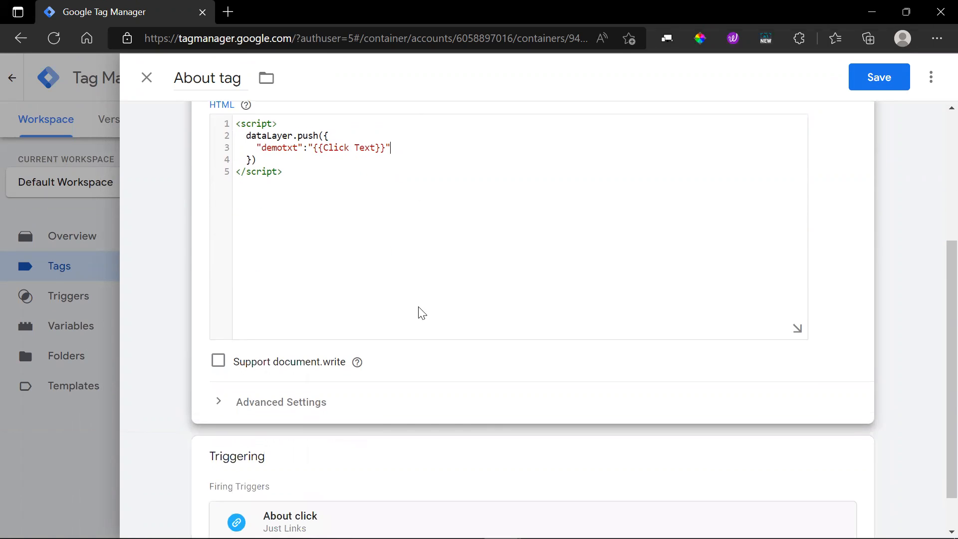
scroll(419, 312, "up", 2)
scroll(421, 313, "down", 1)
scroll(420, 313, "down", 2)
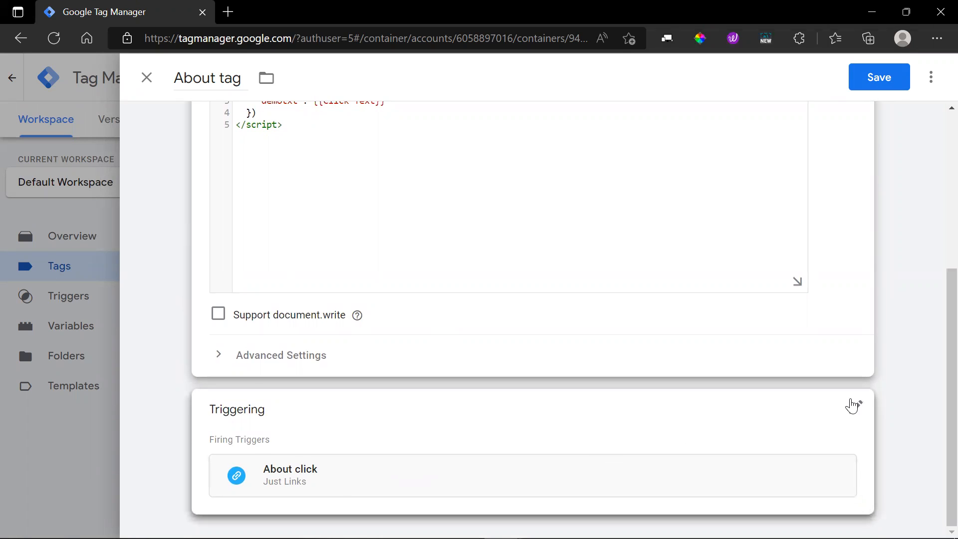
left_click(852, 405)
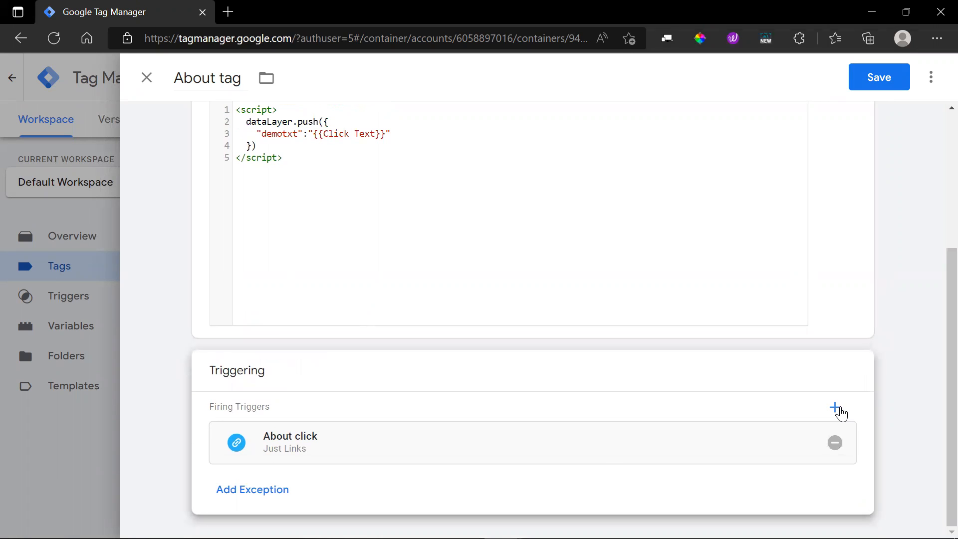
left_click(835, 408)
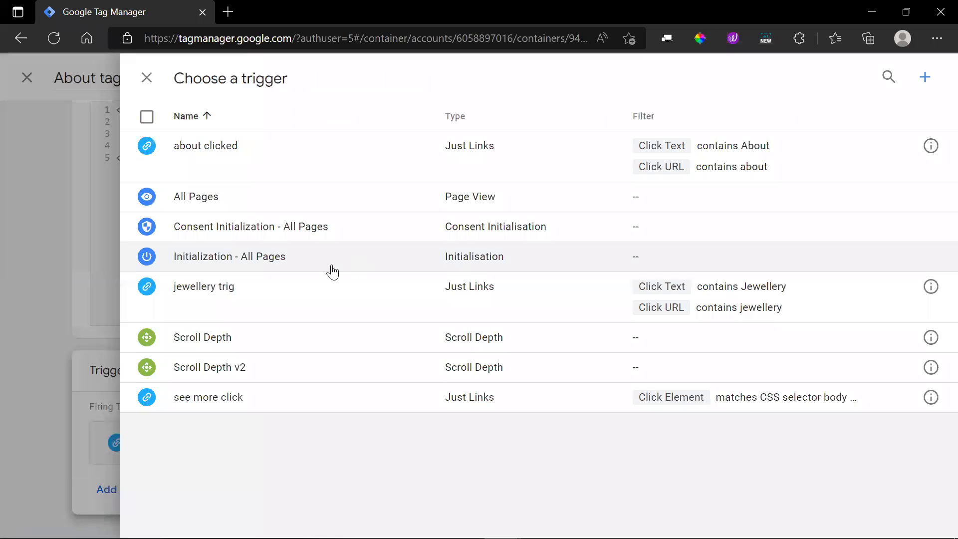
left_click(260, 302)
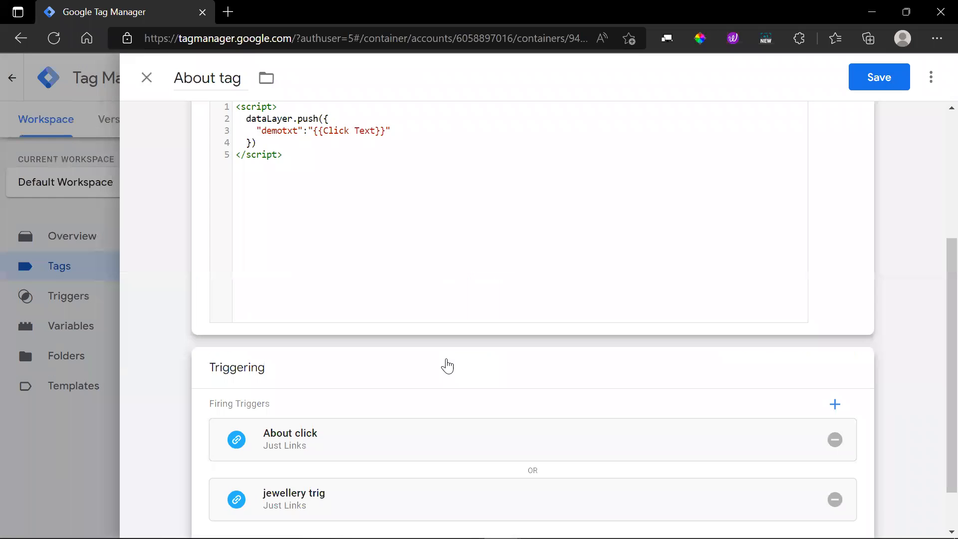
scroll(327, 103, "up", 4)
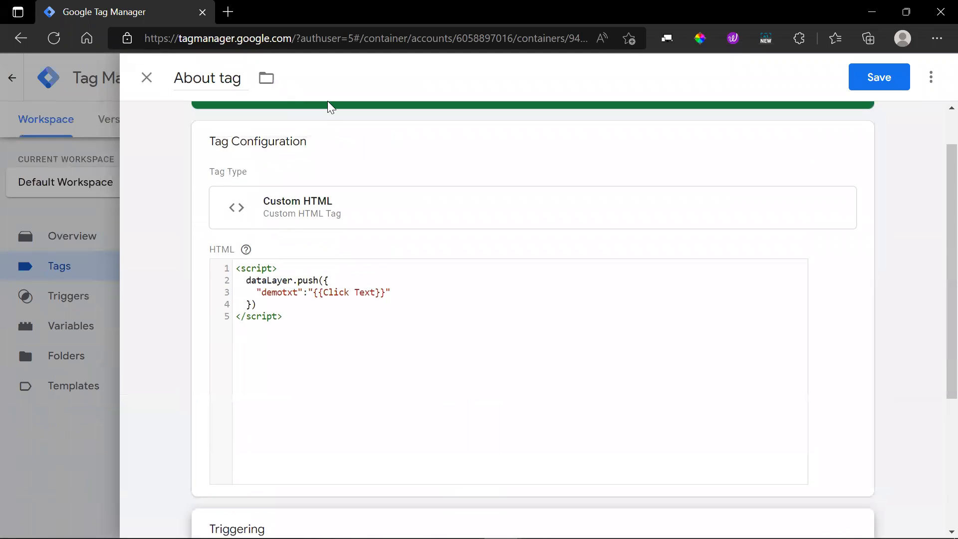
scroll(370, 404, "down", 4)
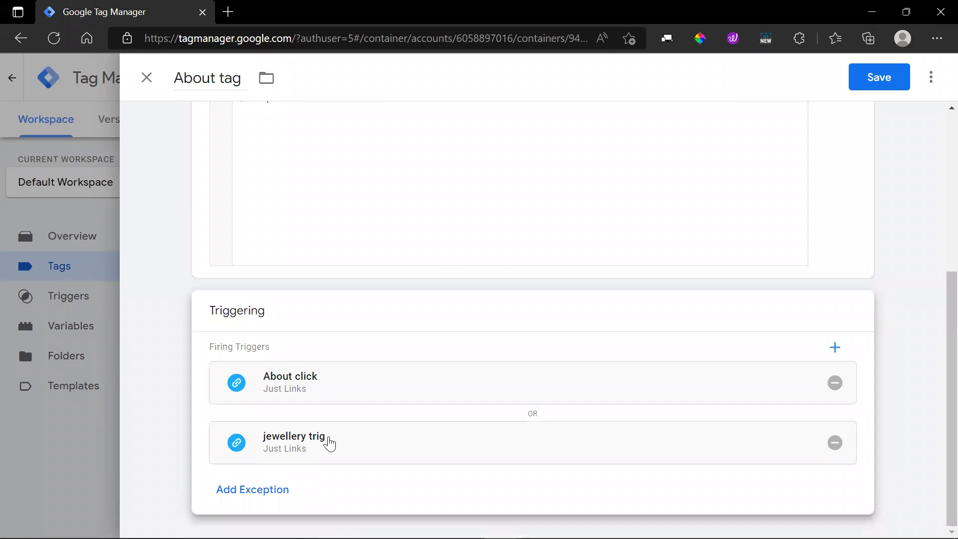
scroll(353, 460, "up", 4)
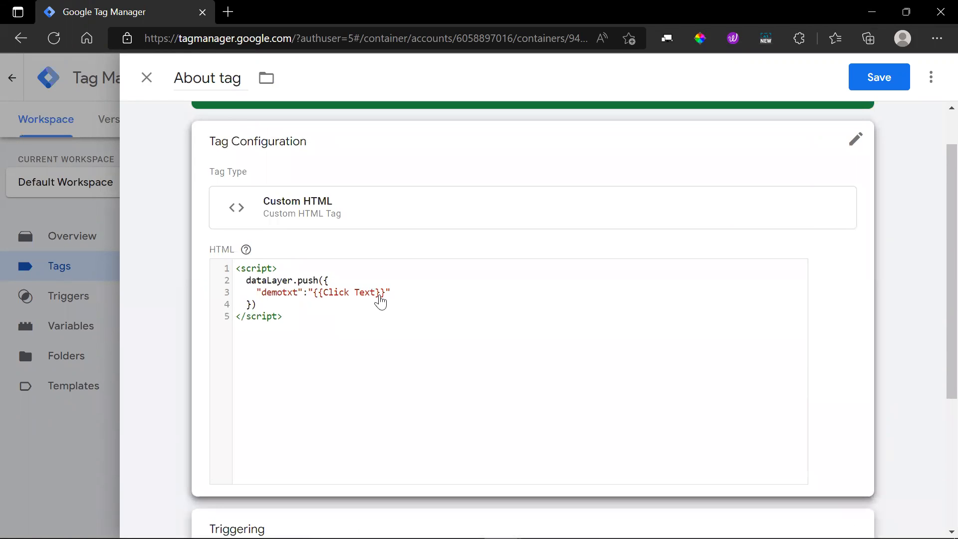
left_click(879, 77)
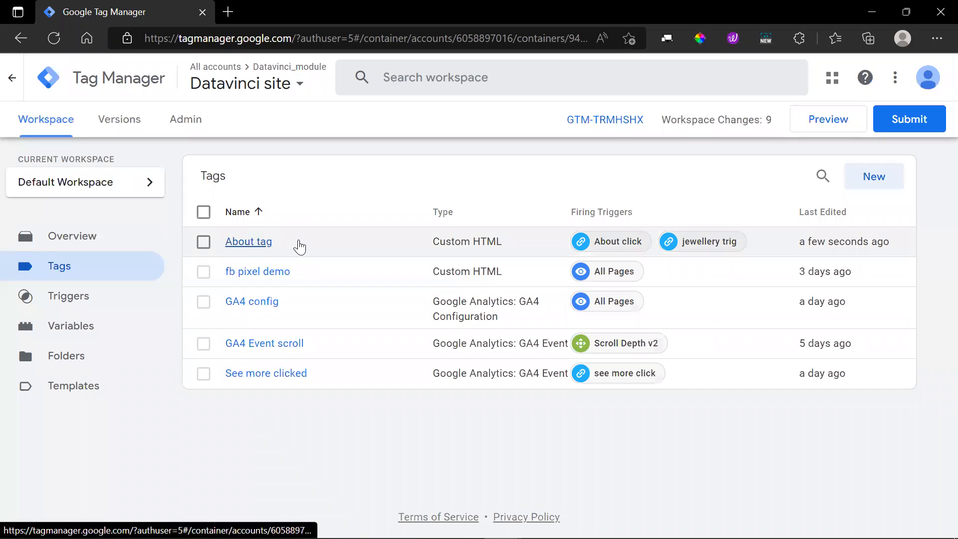
Rename the About tag as "custom tag" and save it
left_click(268, 244)
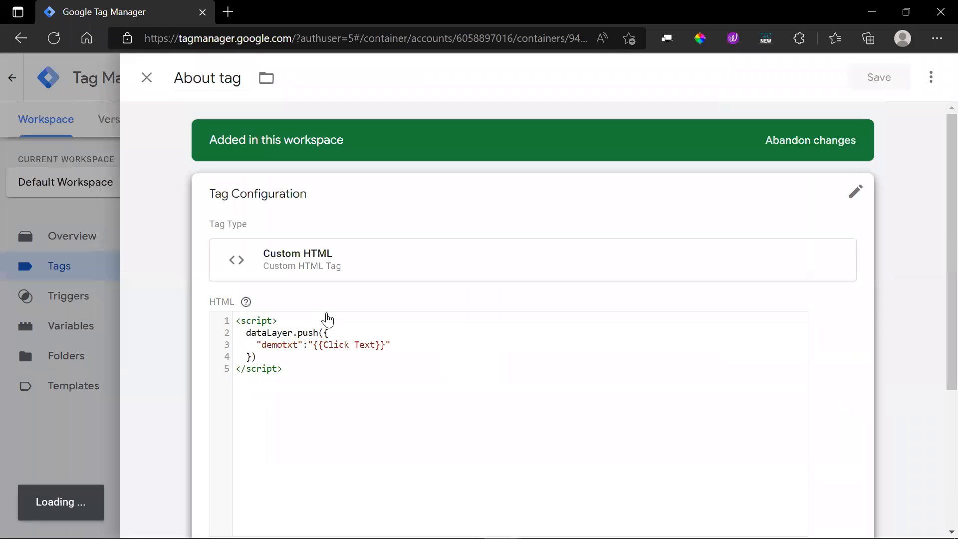
left_click(234, 82)
double_click(234, 83)
left_click_drag(215, 82, 158, 88)
type("custo")
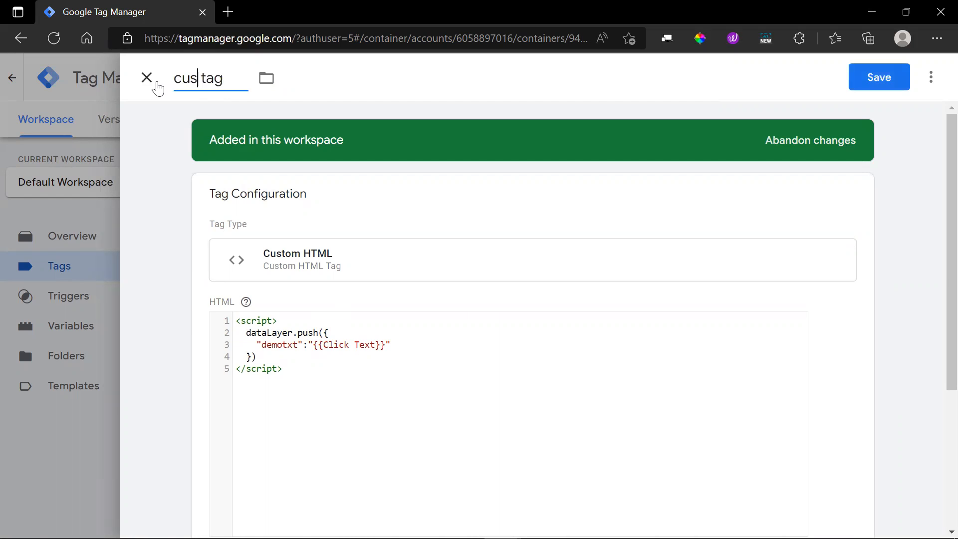
type("m")
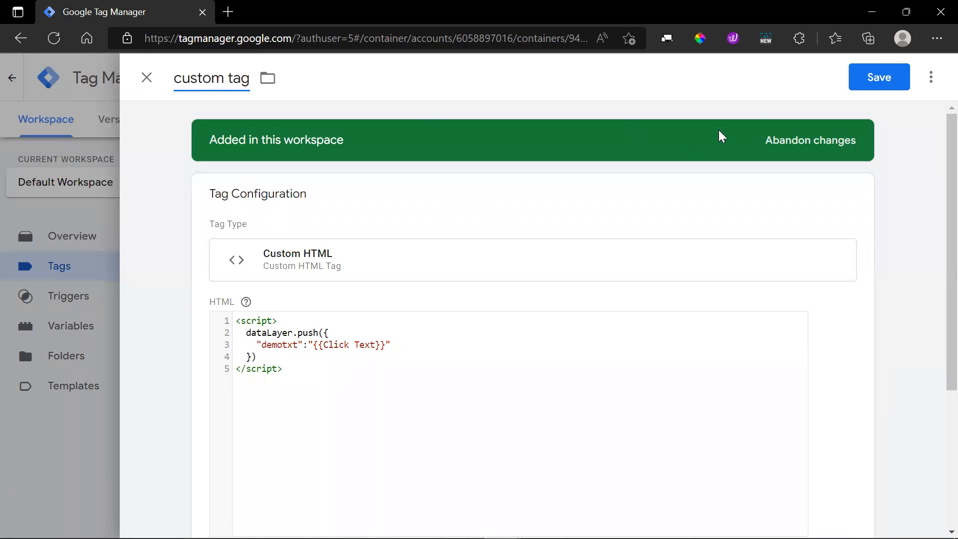
left_click(873, 78)
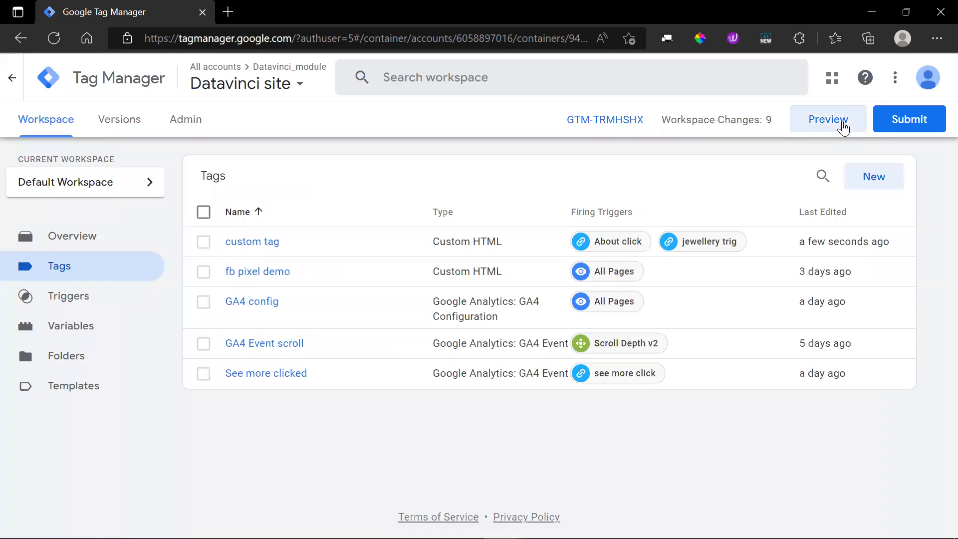
Start a preview of the workspace and connect Tag Assistant to the Lodge site
left_click(843, 128)
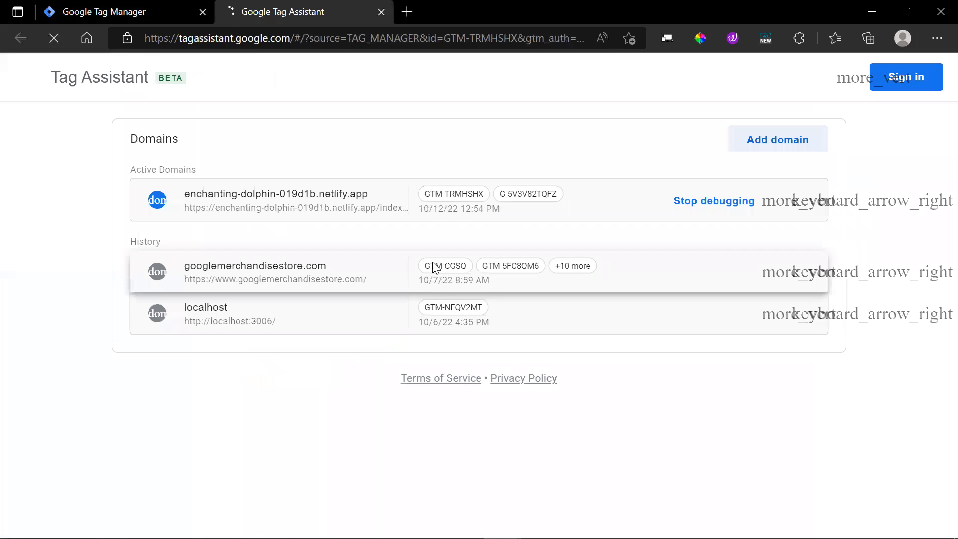
left_click(499, 459)
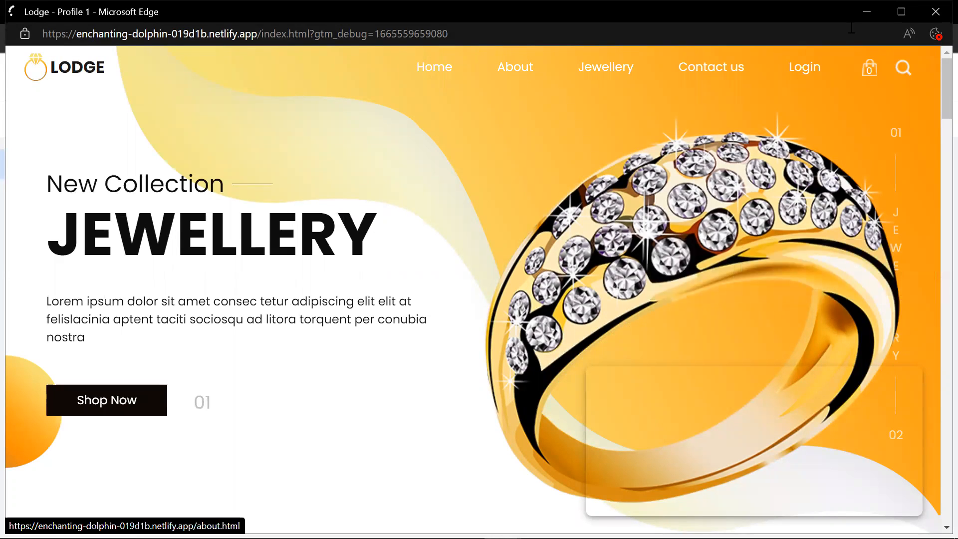
left_click(866, 11)
left_click(512, 401)
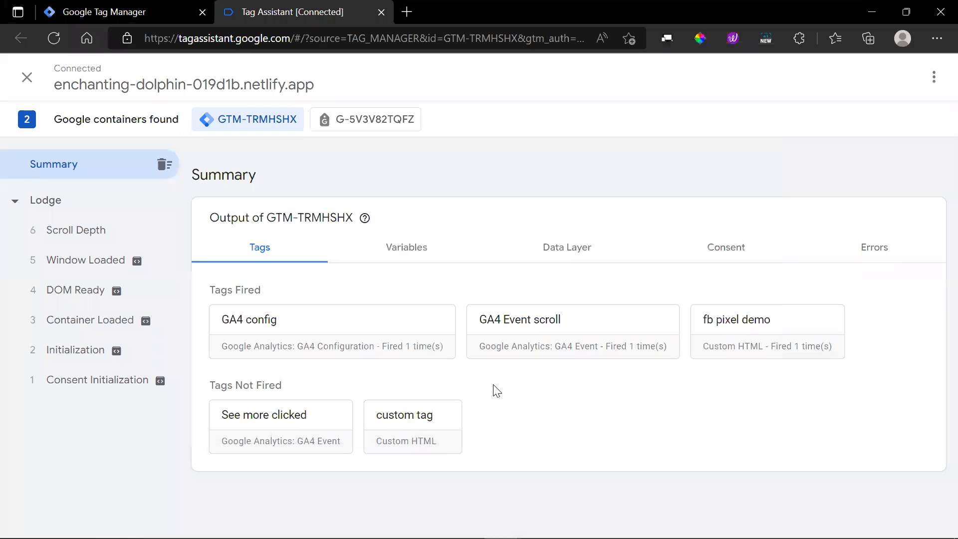
On the Lodge site, follow the About and Jewellery navigation links and return to Tag Assistant
key("alt+Tab")
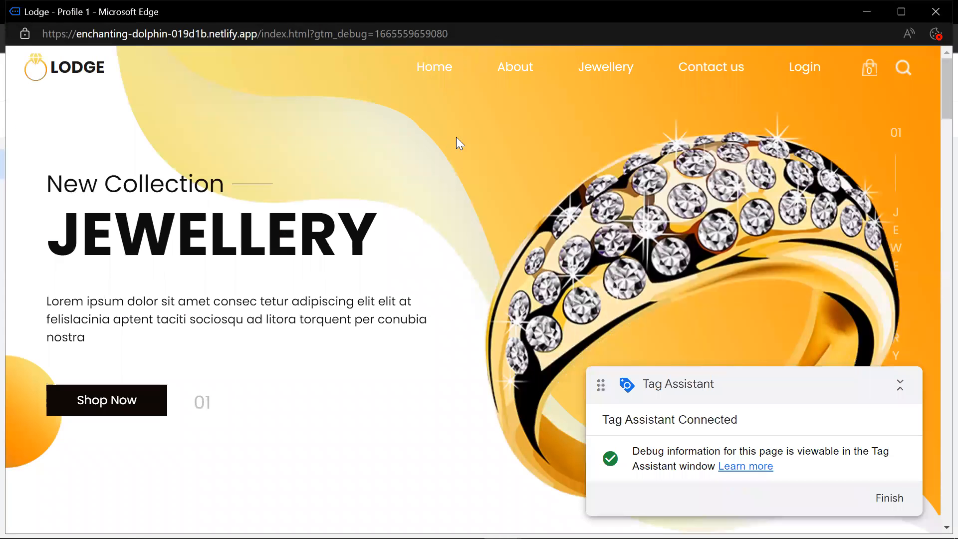
left_click(522, 72)
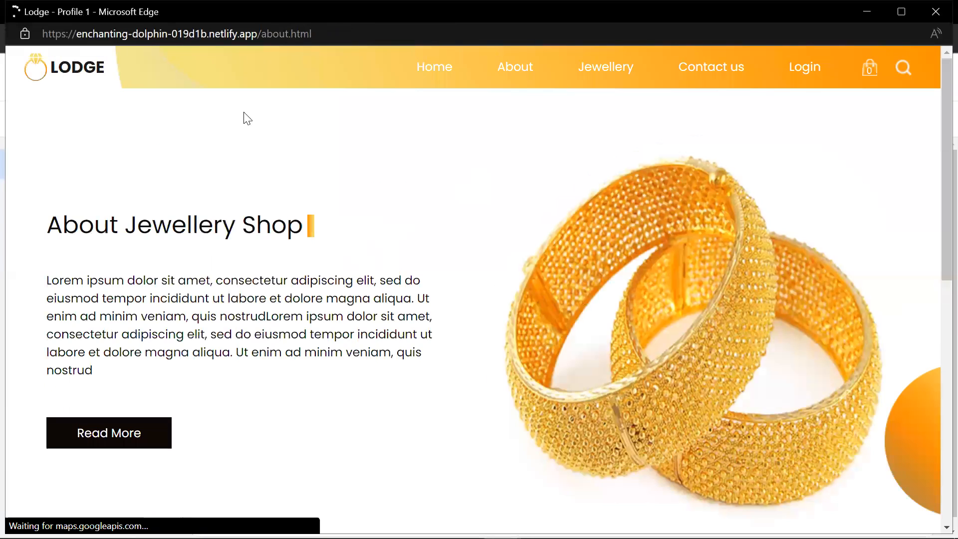
left_click(606, 78)
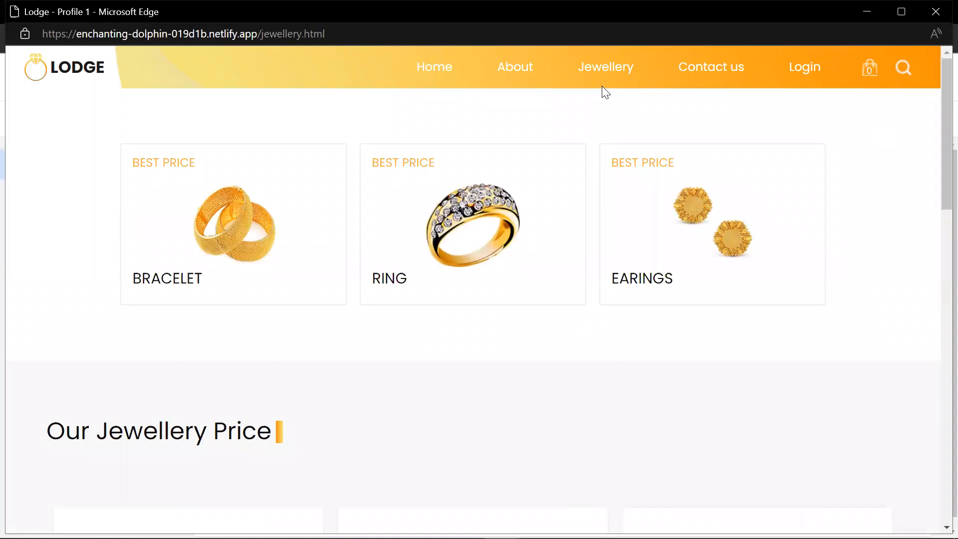
key("alt+Tab")
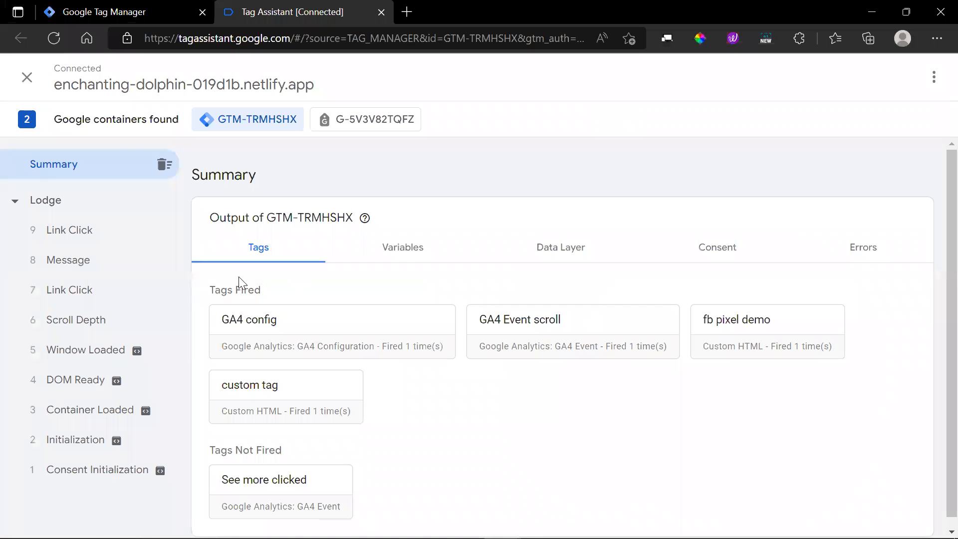
Compare the tags fired on both Link Click events and inspect the custom tag's properties and firing triggers on the earlier one
left_click(102, 300)
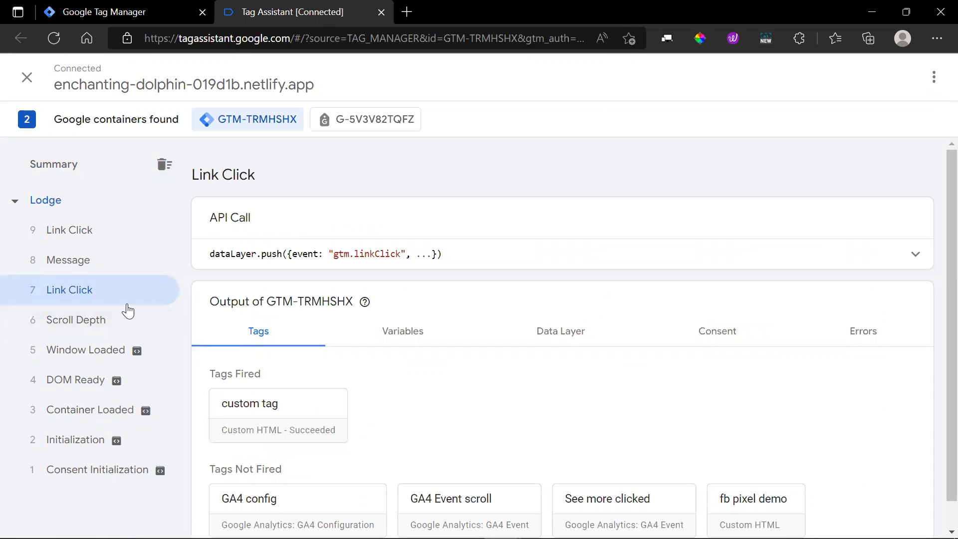
left_click(107, 233)
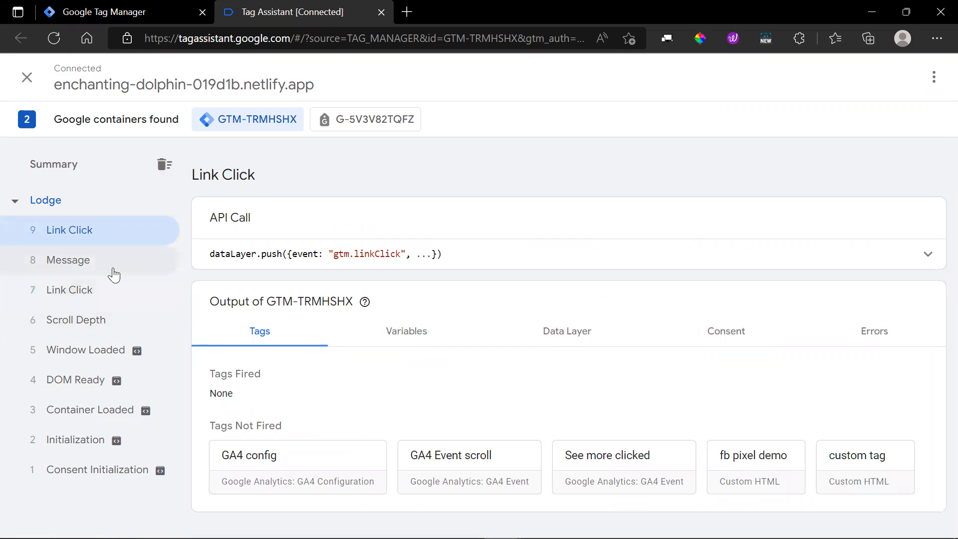
left_click(114, 290)
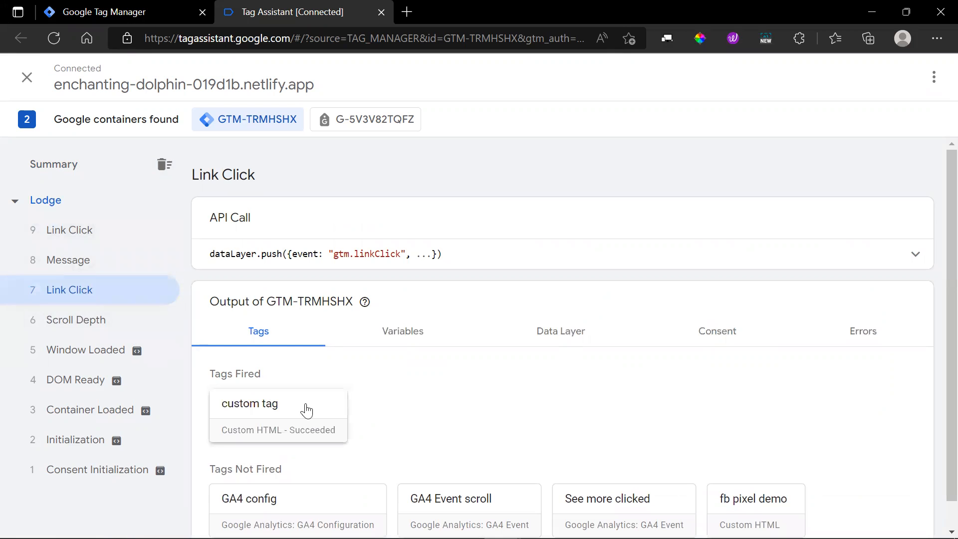
scroll(344, 414, "down", 1)
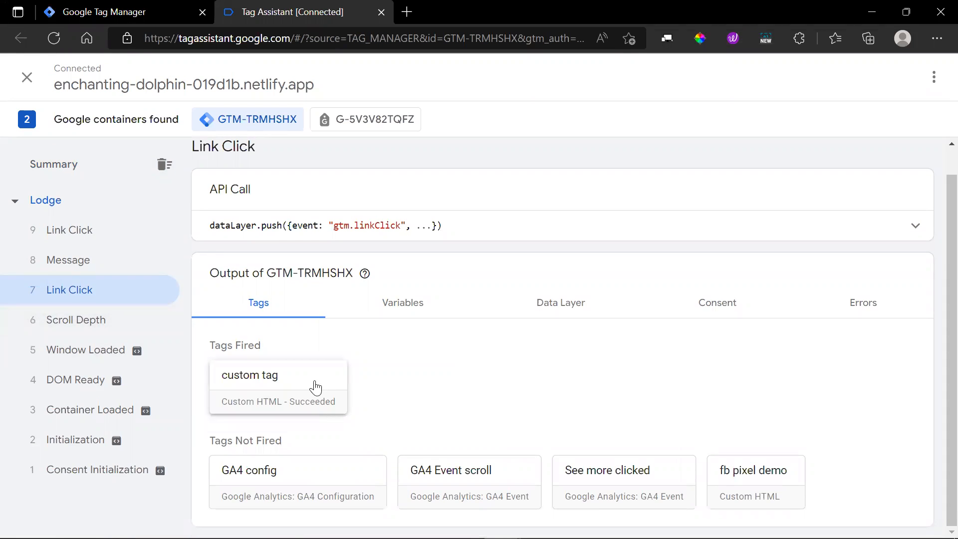
left_click(319, 385)
scroll(421, 309, "down", 2)
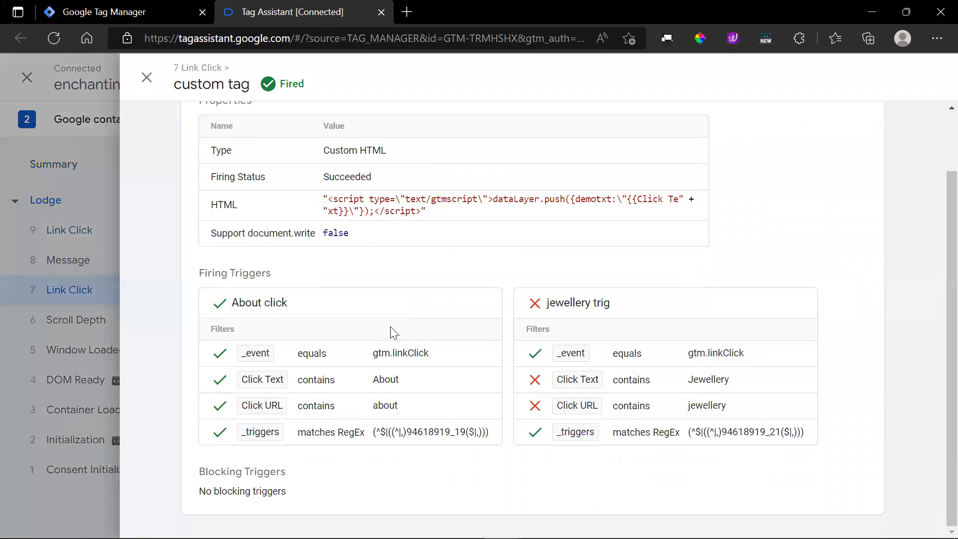
scroll(362, 323, "up", 2)
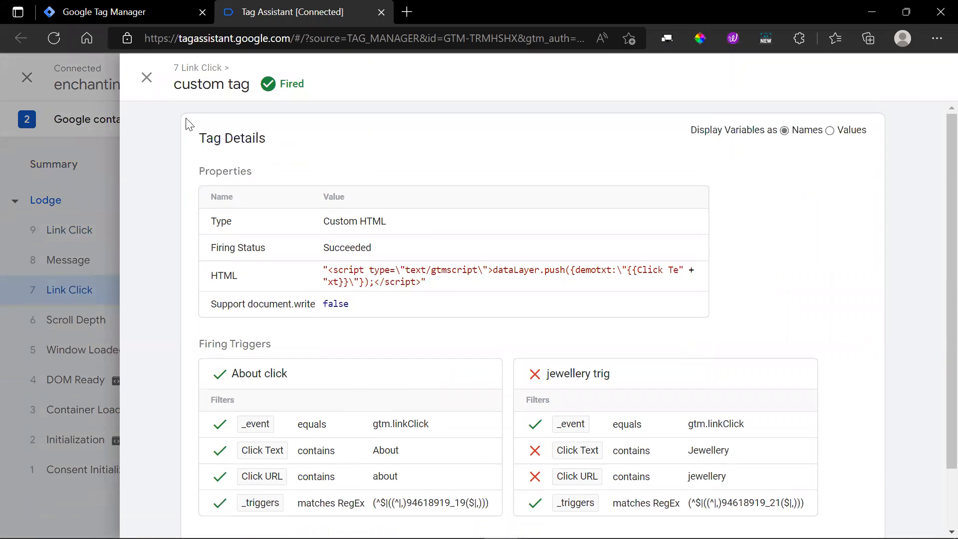
left_click(146, 77)
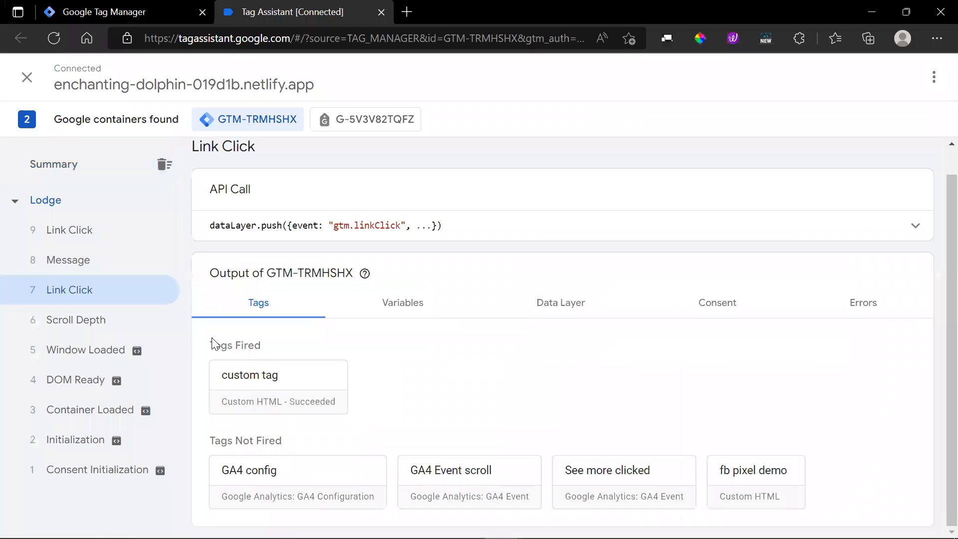
Examine the demotxt entry in the Message event's data layer and close the Tag Assistant tab
left_click(98, 255)
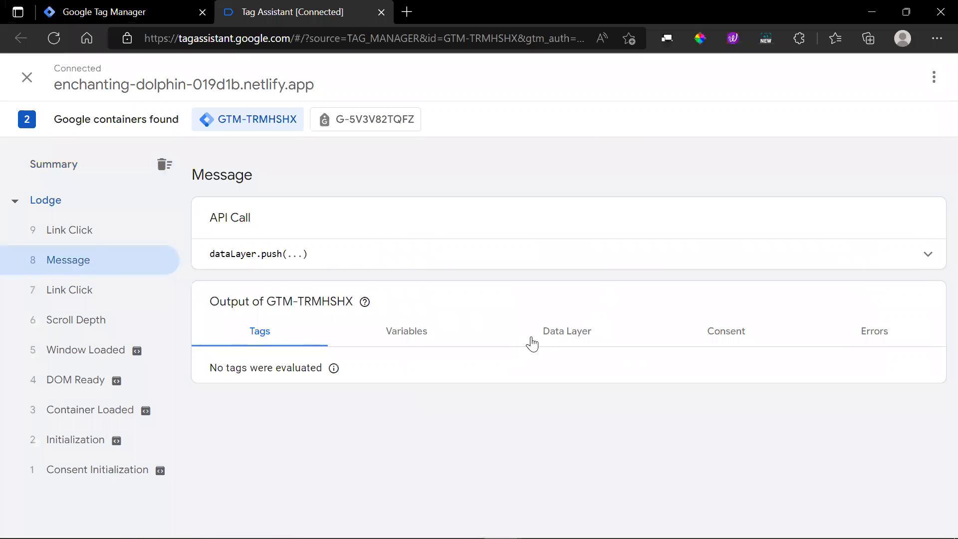
left_click(562, 334)
scroll(406, 419, "down", 3)
scroll(407, 415, "down", 2)
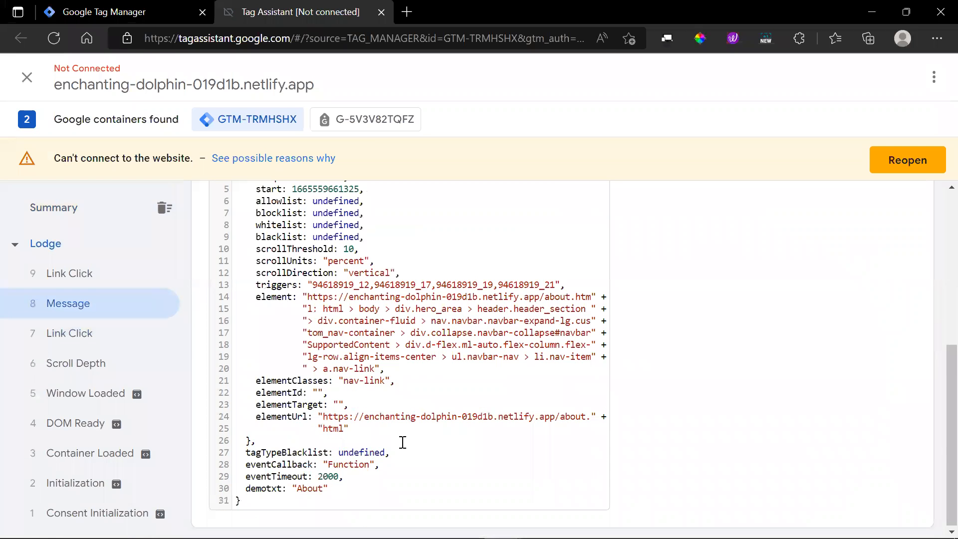
key("shift+Left")
key("shift+Left")
key("shift+Left")
key("shift+Left")
key("shift+Left")
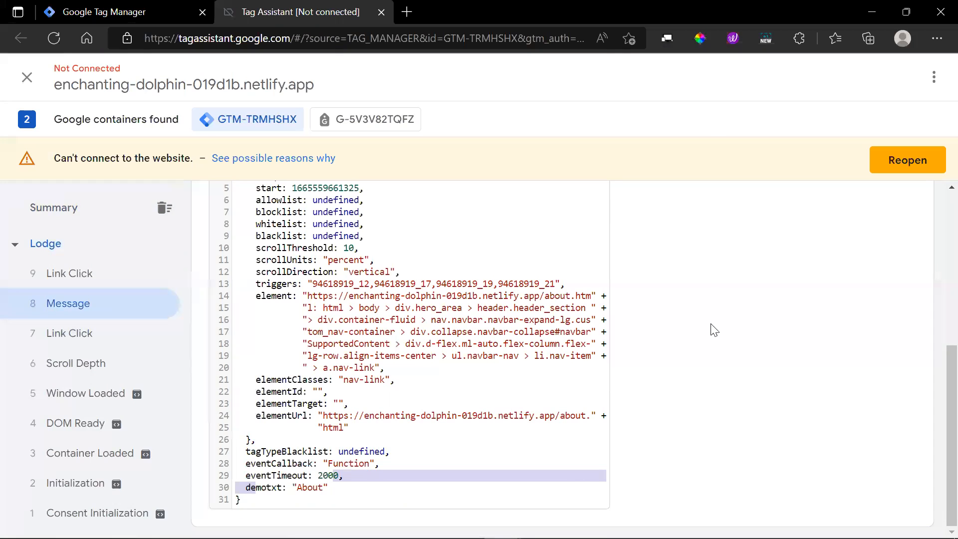
left_click(381, 12)
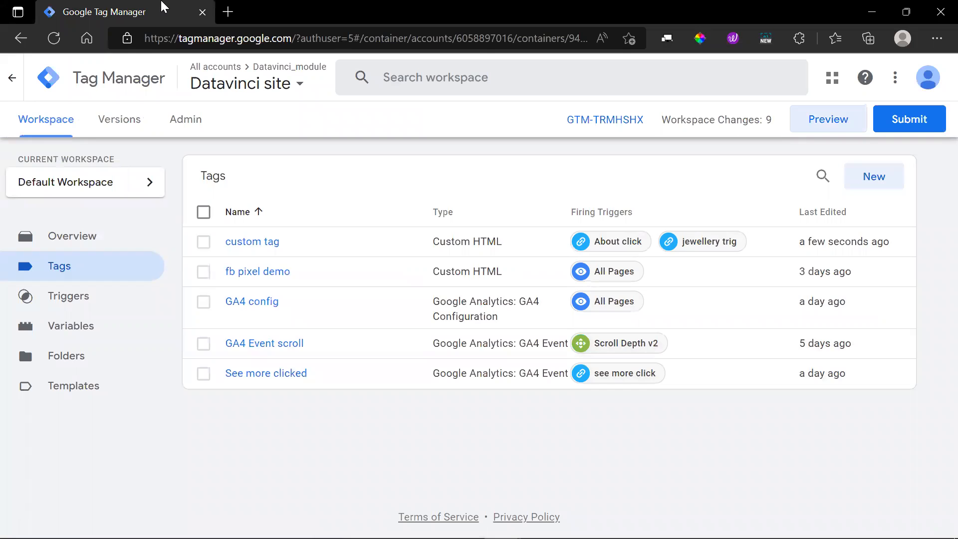